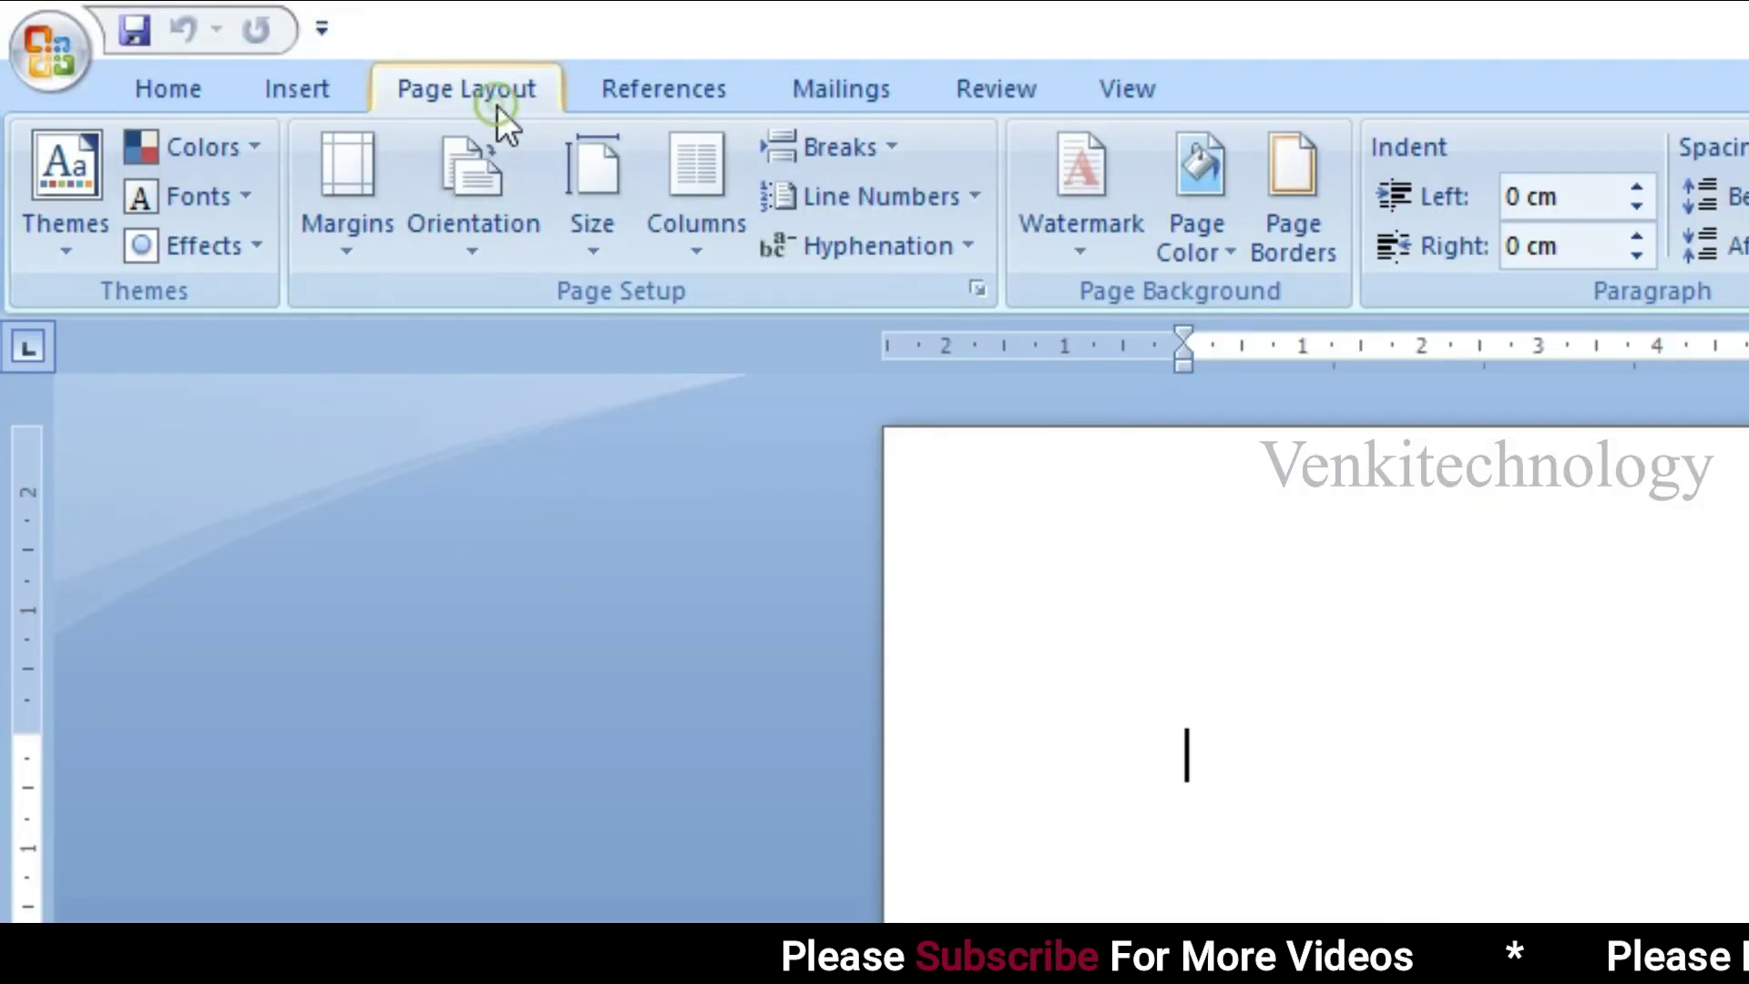
Step: Set the page to A5 paper size with Narrow 1.27 cm margins
left_click(605, 233)
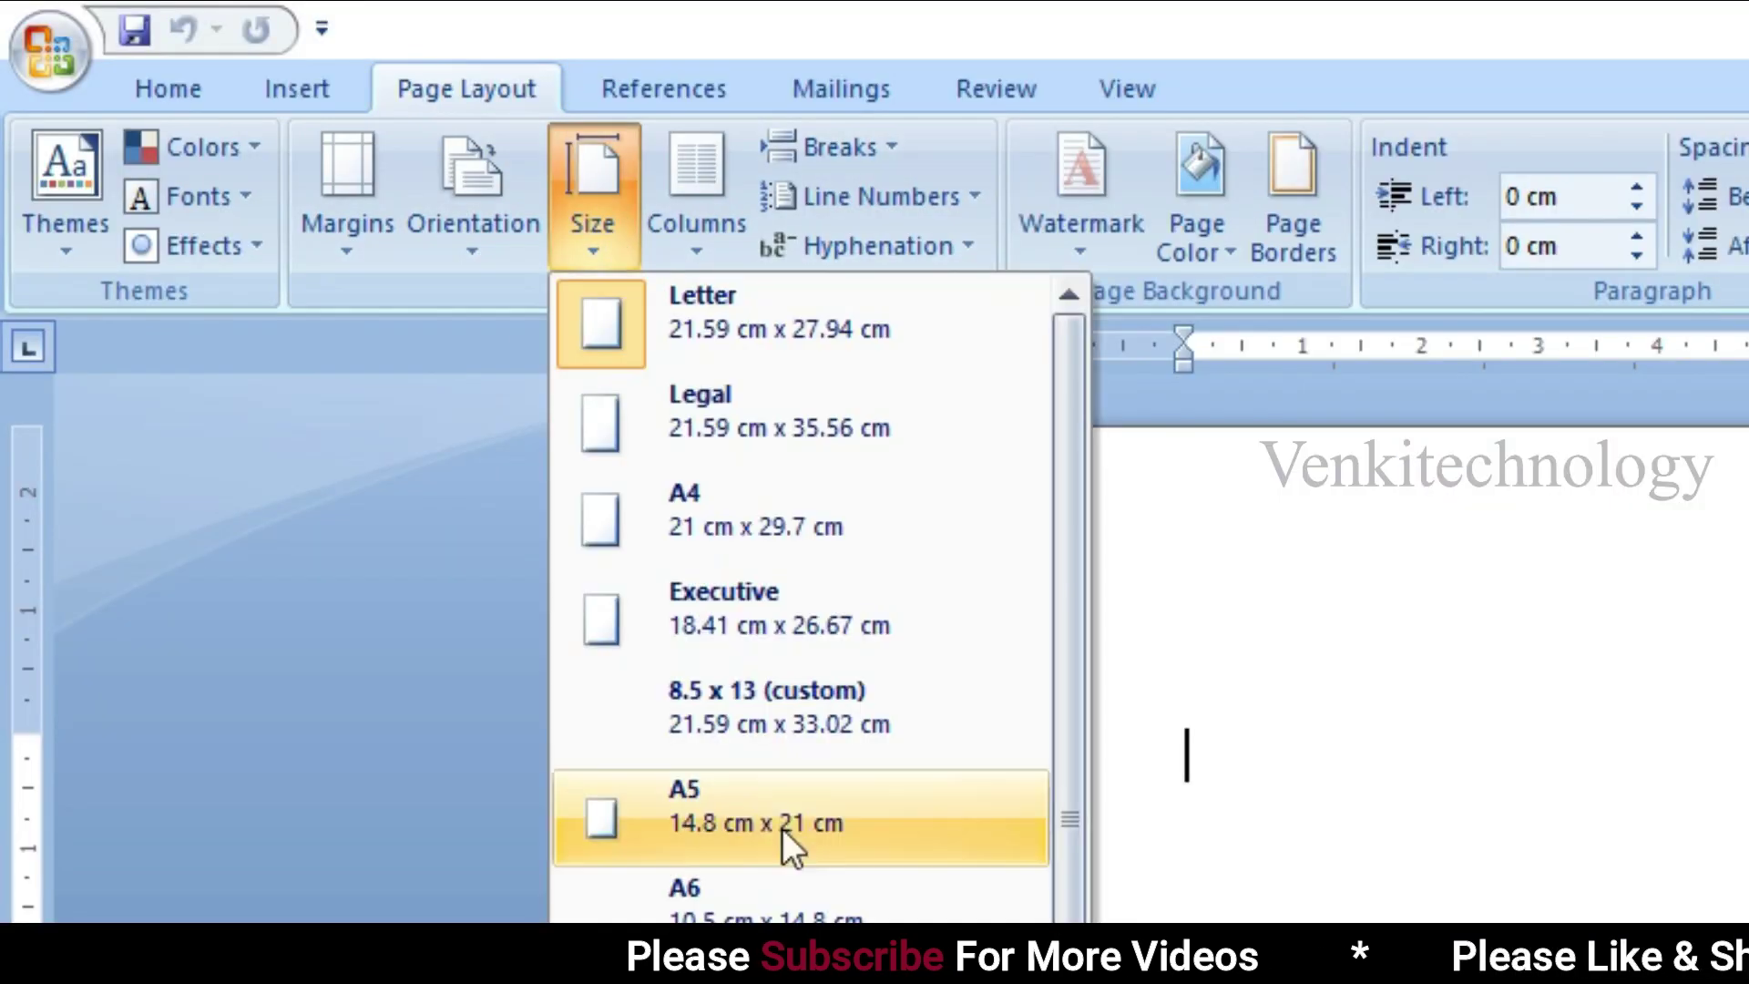
left_click(760, 825)
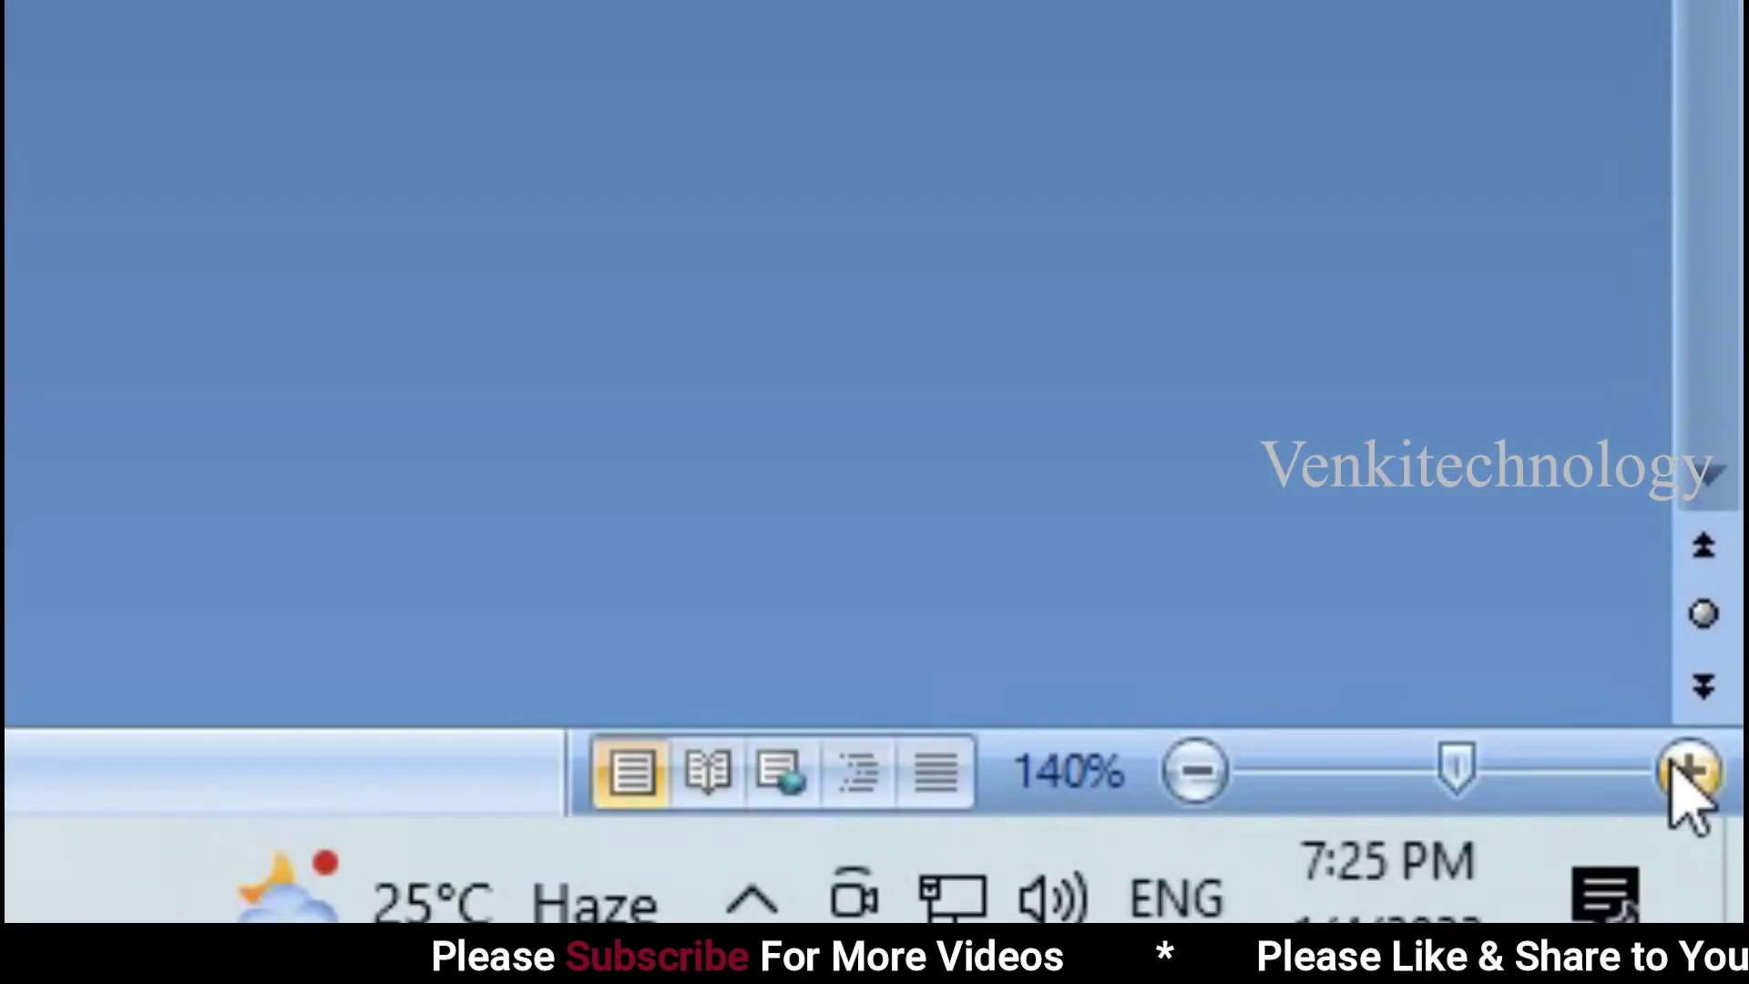
left_click(1685, 771)
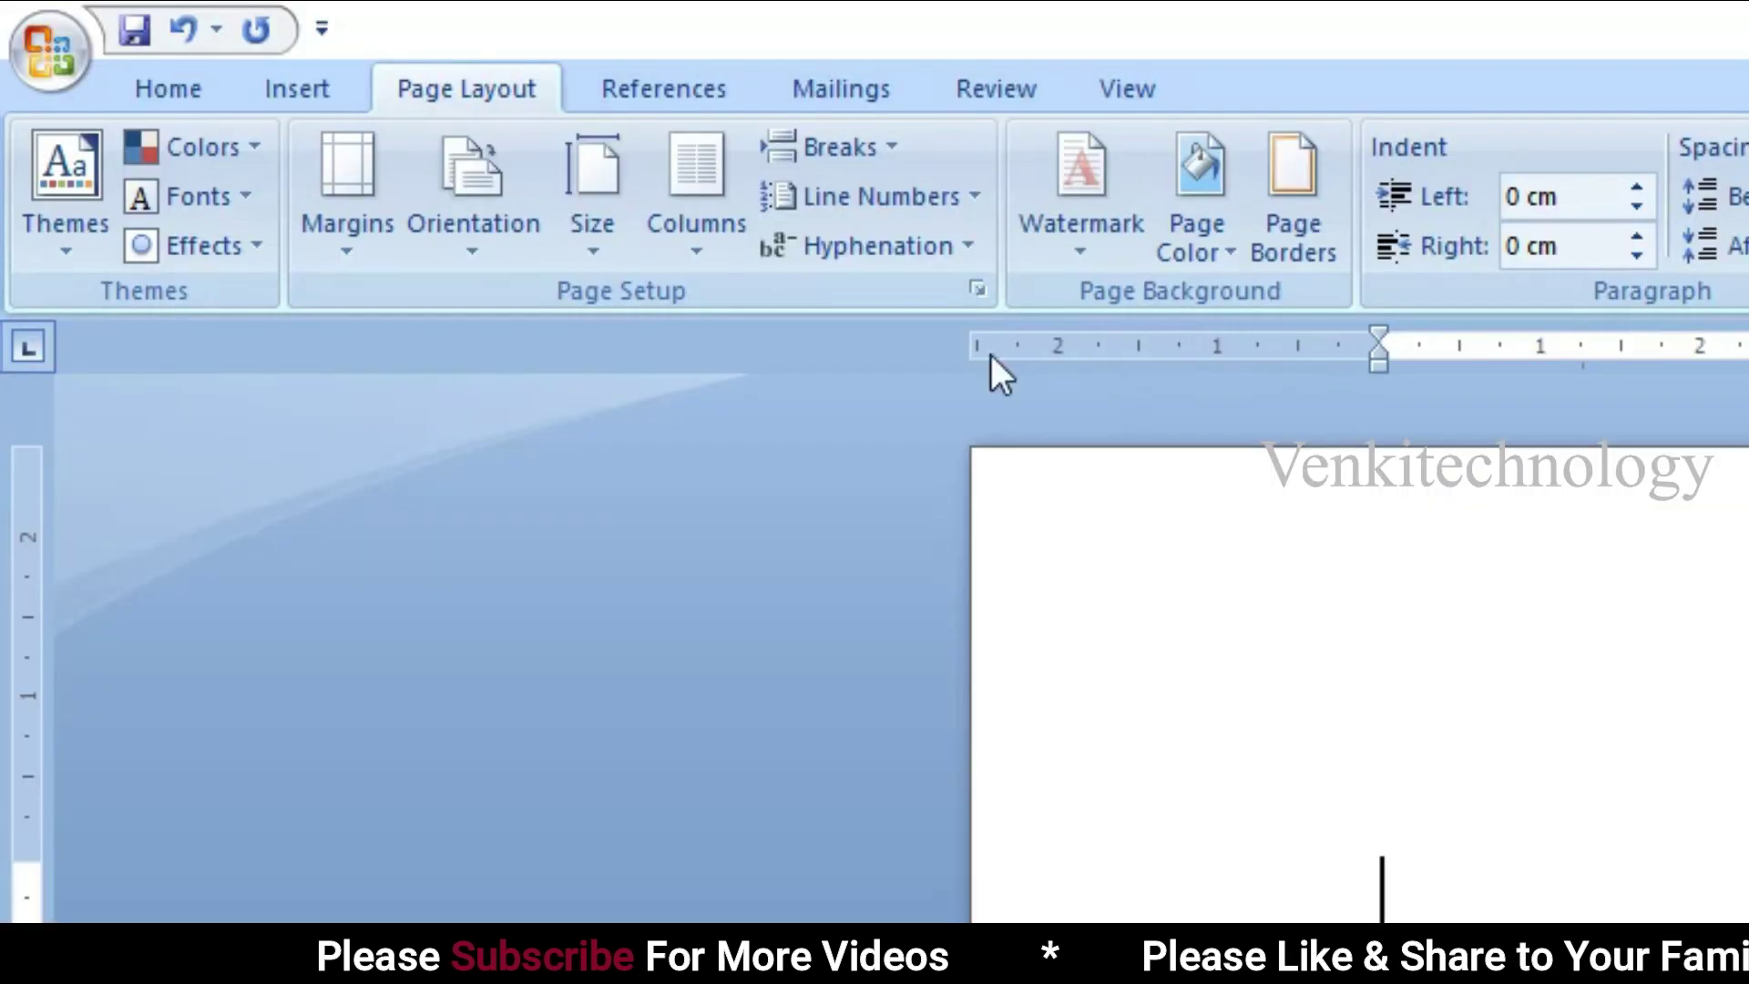
left_click(368, 208)
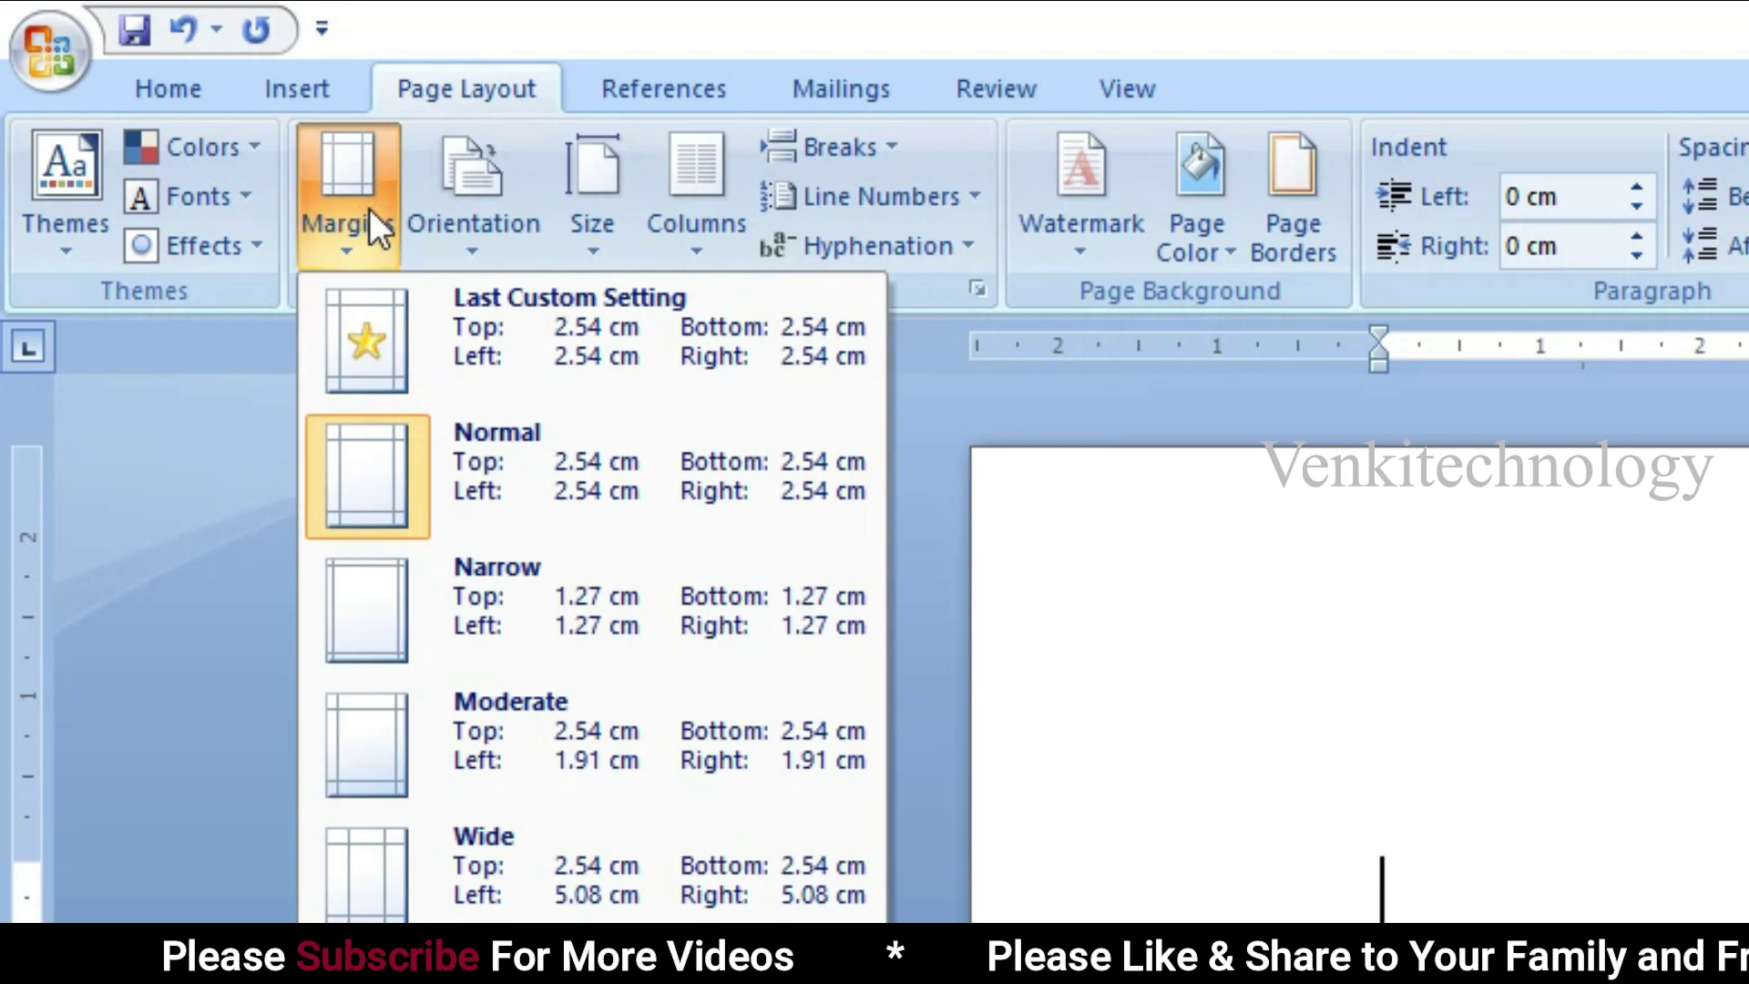
left_click(455, 600)
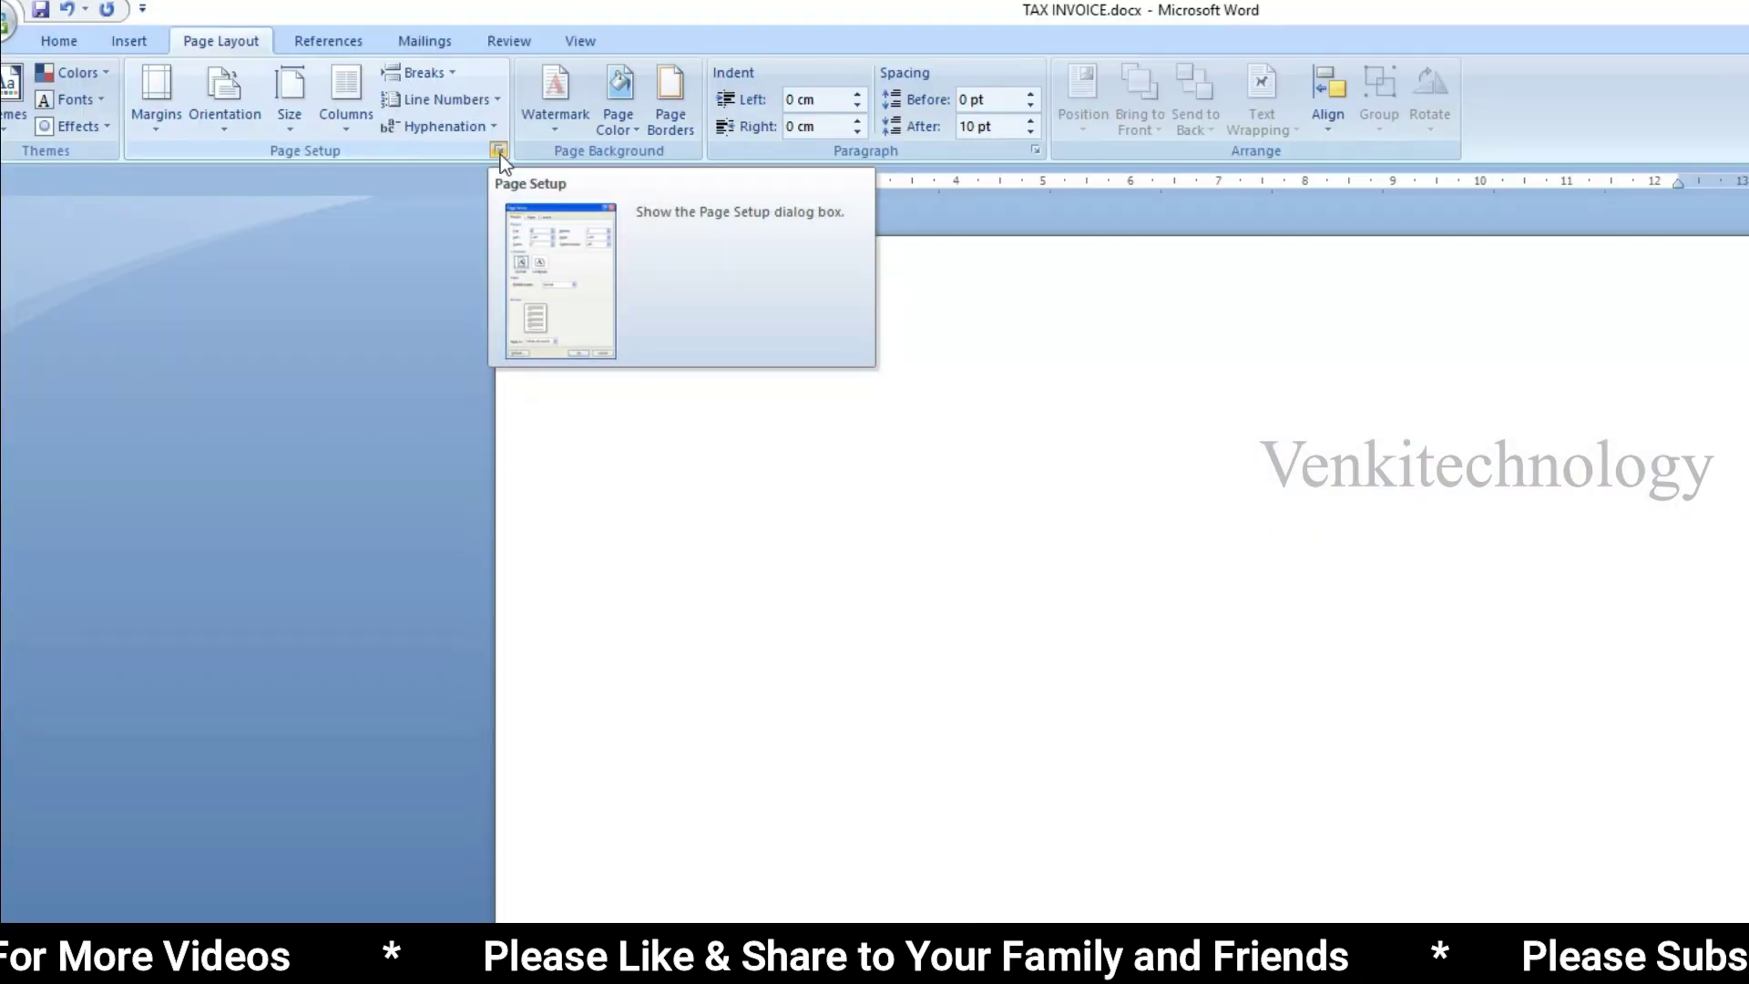
Step: Put a thick-thin 3 pt box border around the whole document
left_click(500, 155)
left_click(968, 343)
left_click(1218, 890)
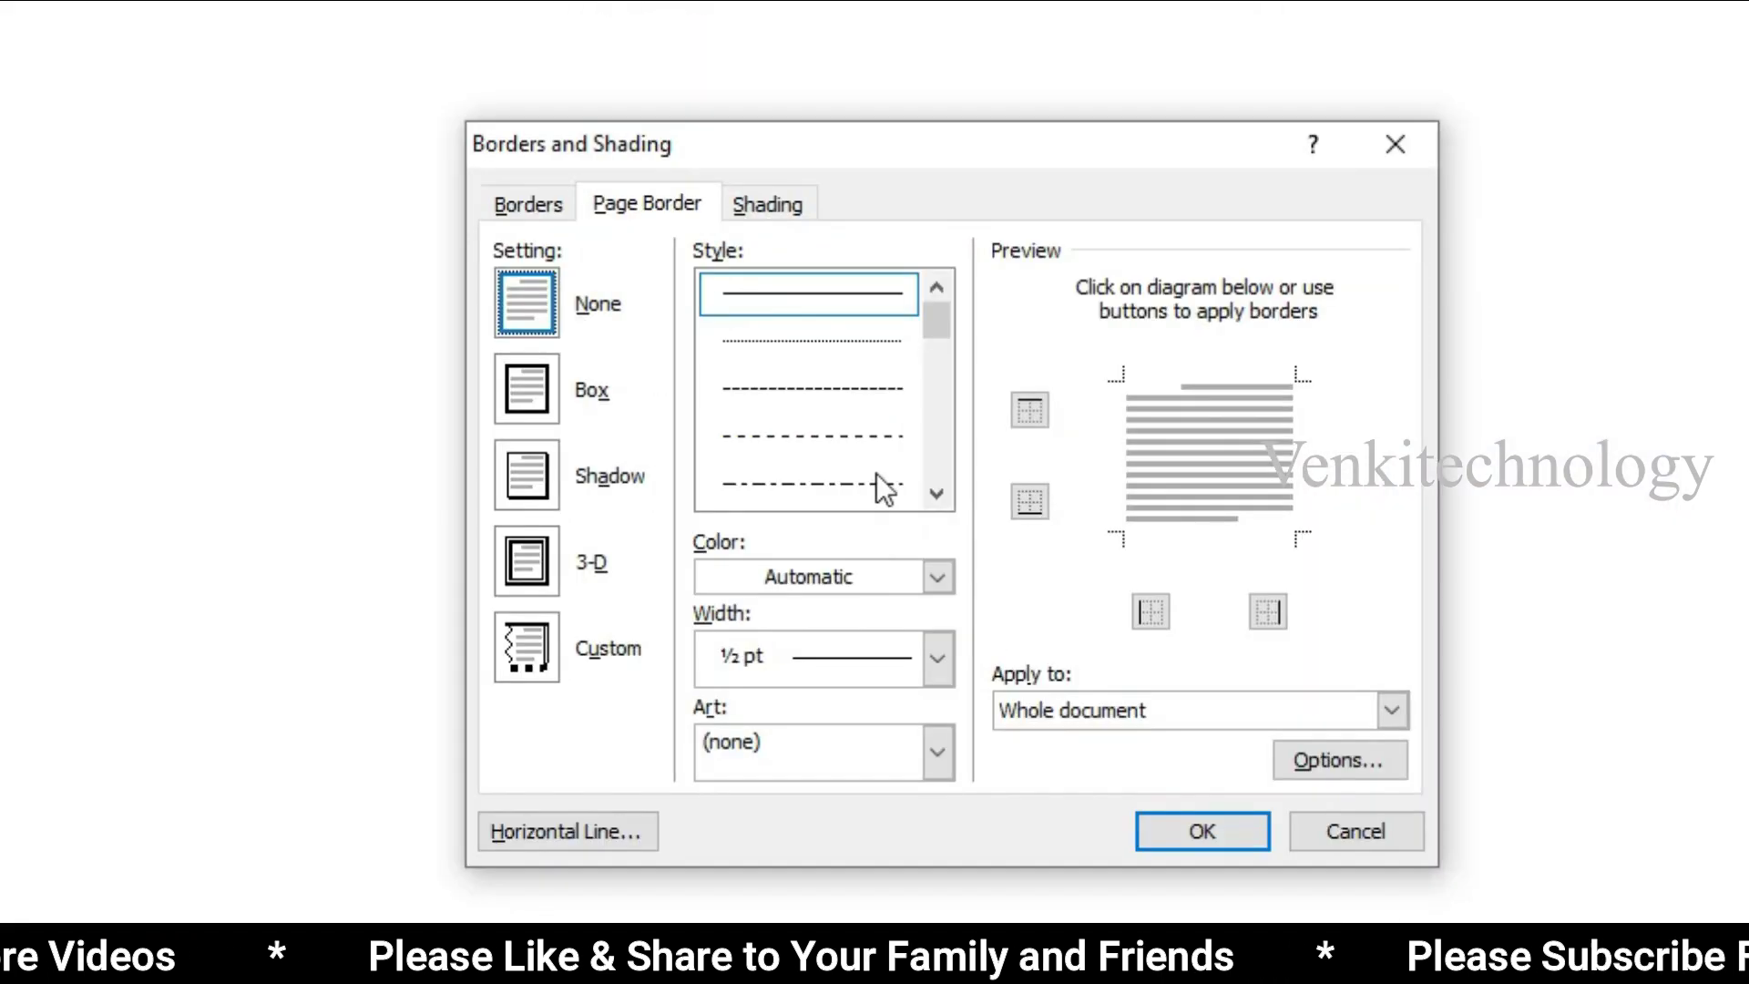
left_click(844, 392)
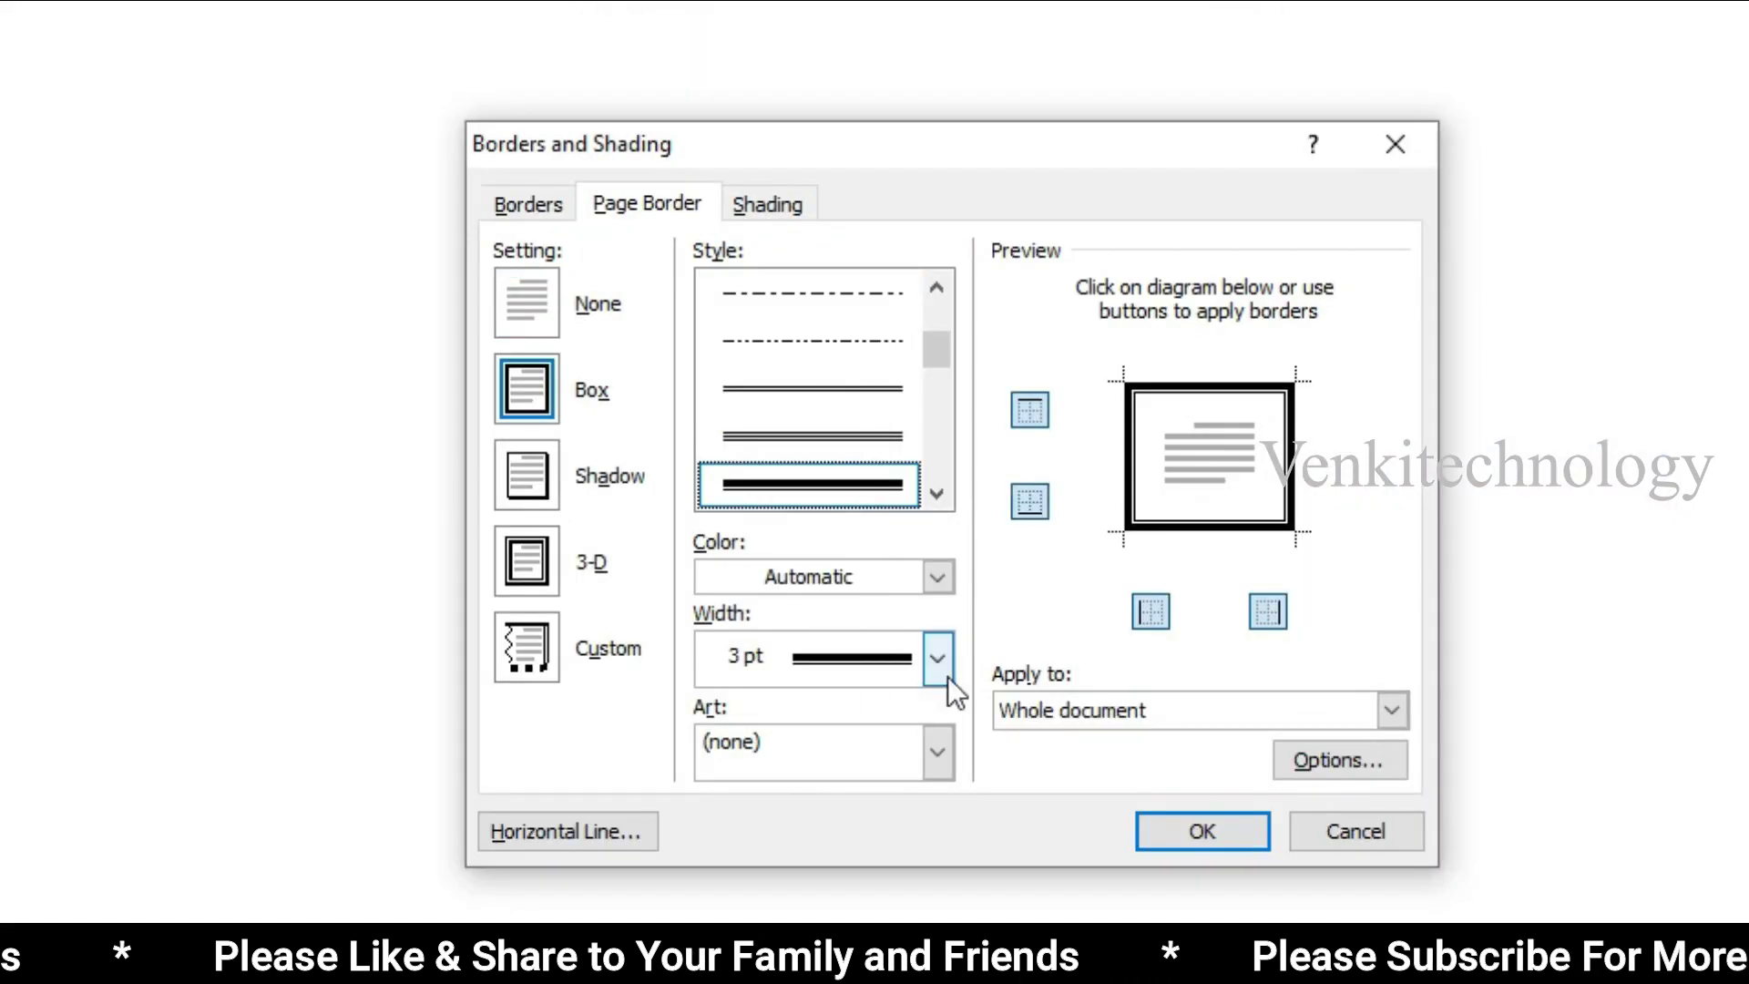
left_click(1210, 836)
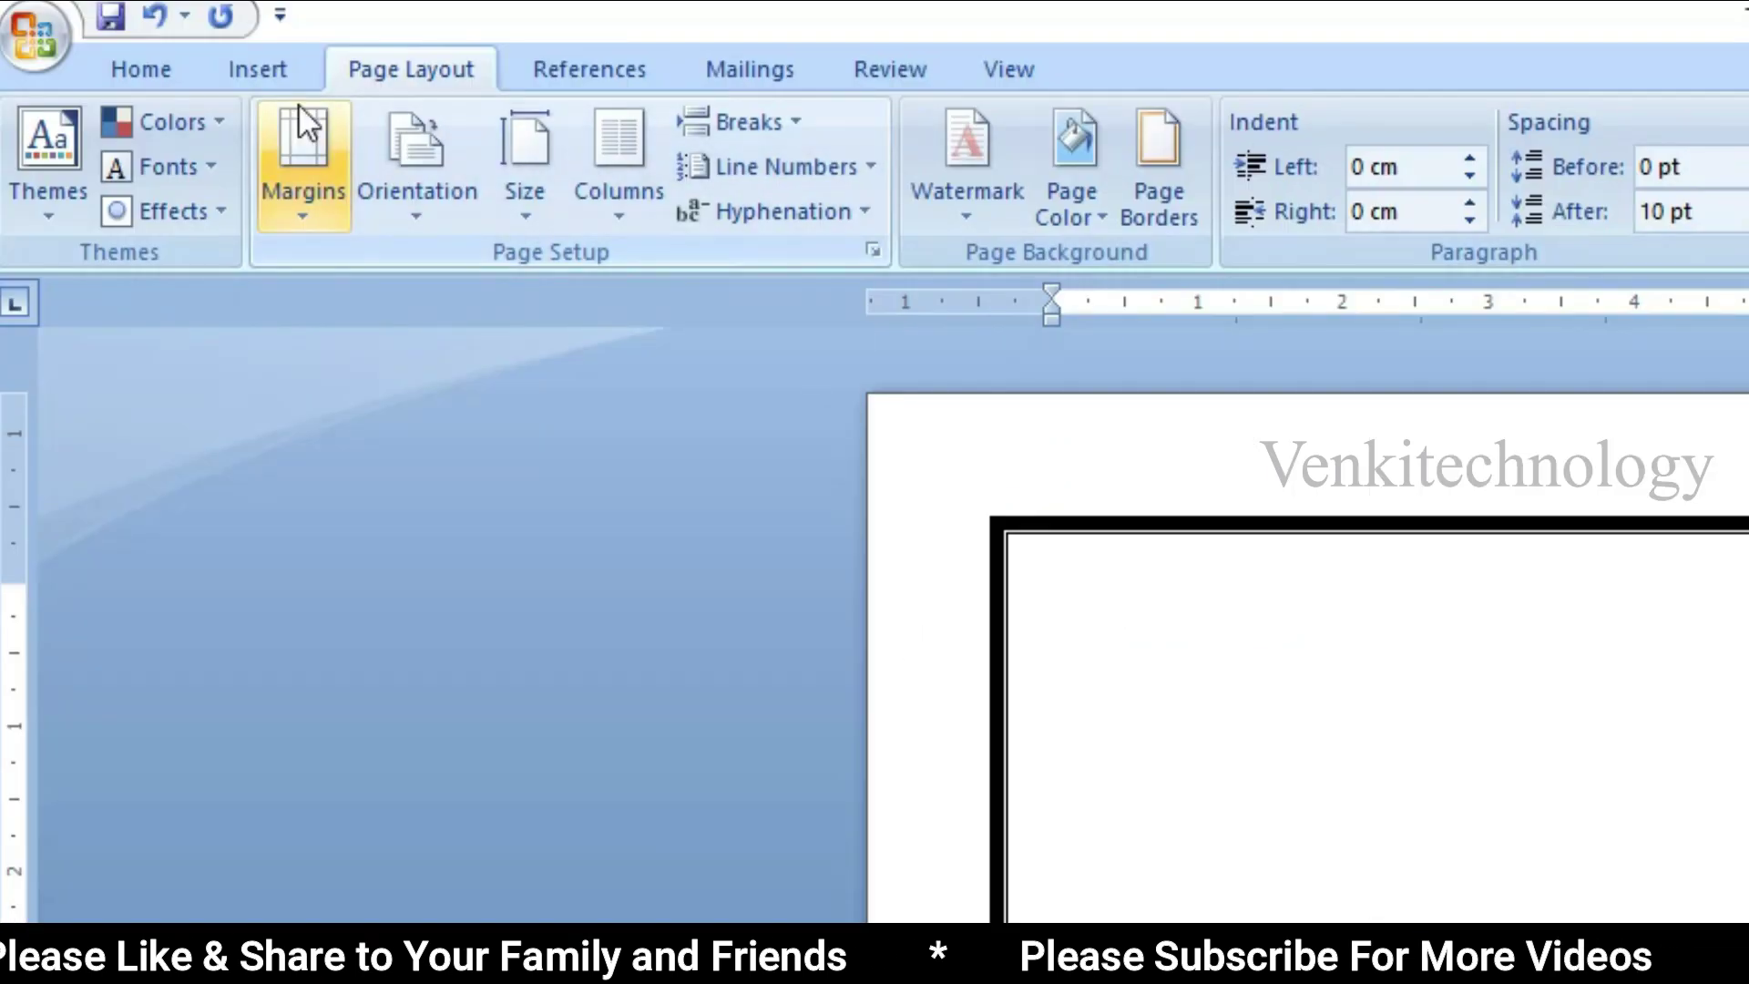
left_click(269, 73)
left_click(326, 193)
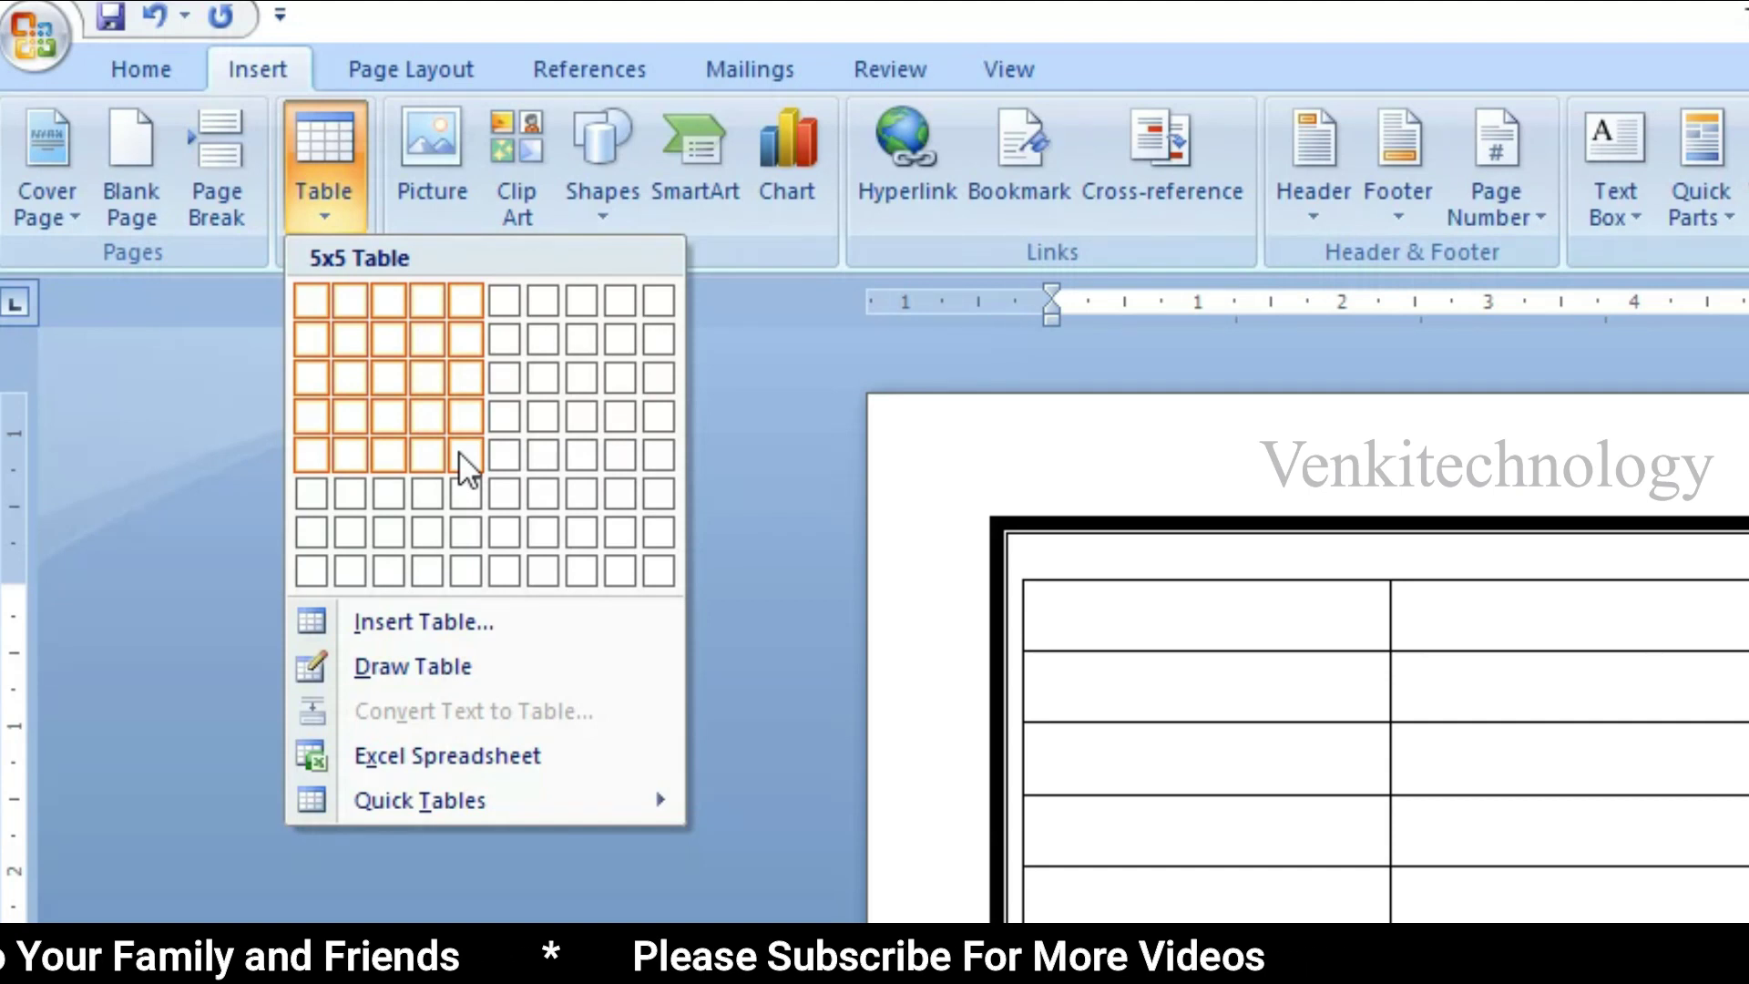
Step: Insert a 6-column, 5-row table, raise the top margin, and make the first row much taller
left_click(507, 457)
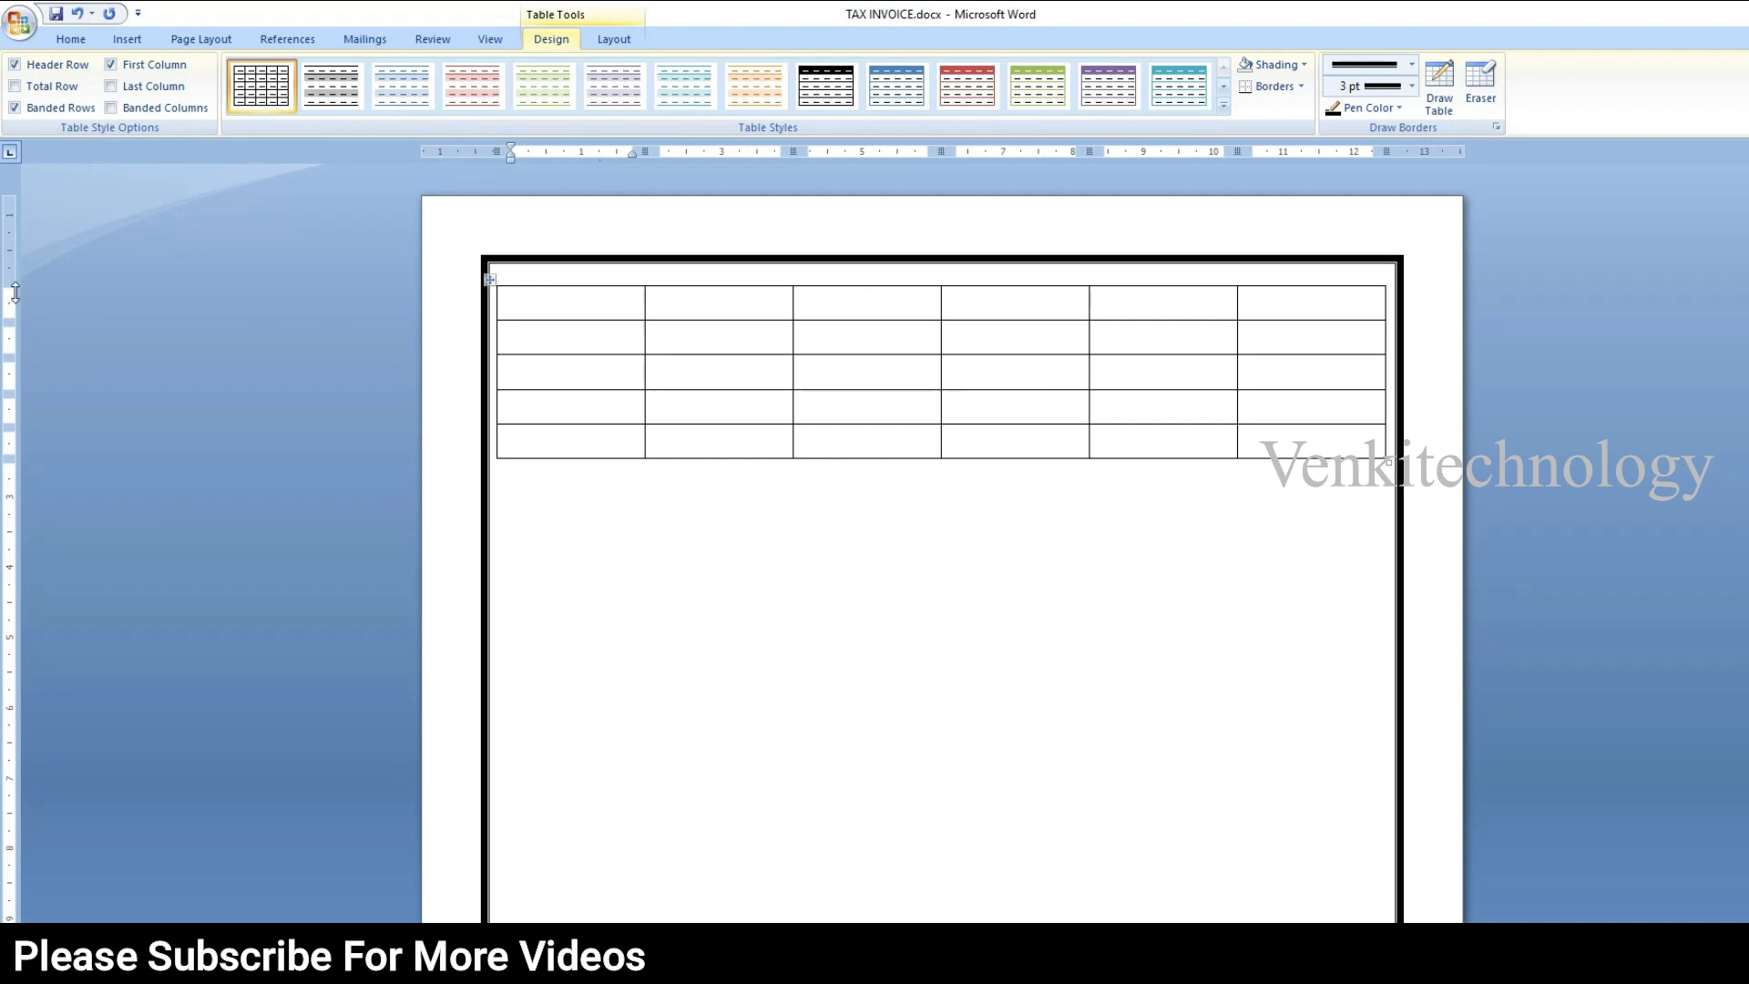
left_click_drag(14, 291, 15, 272)
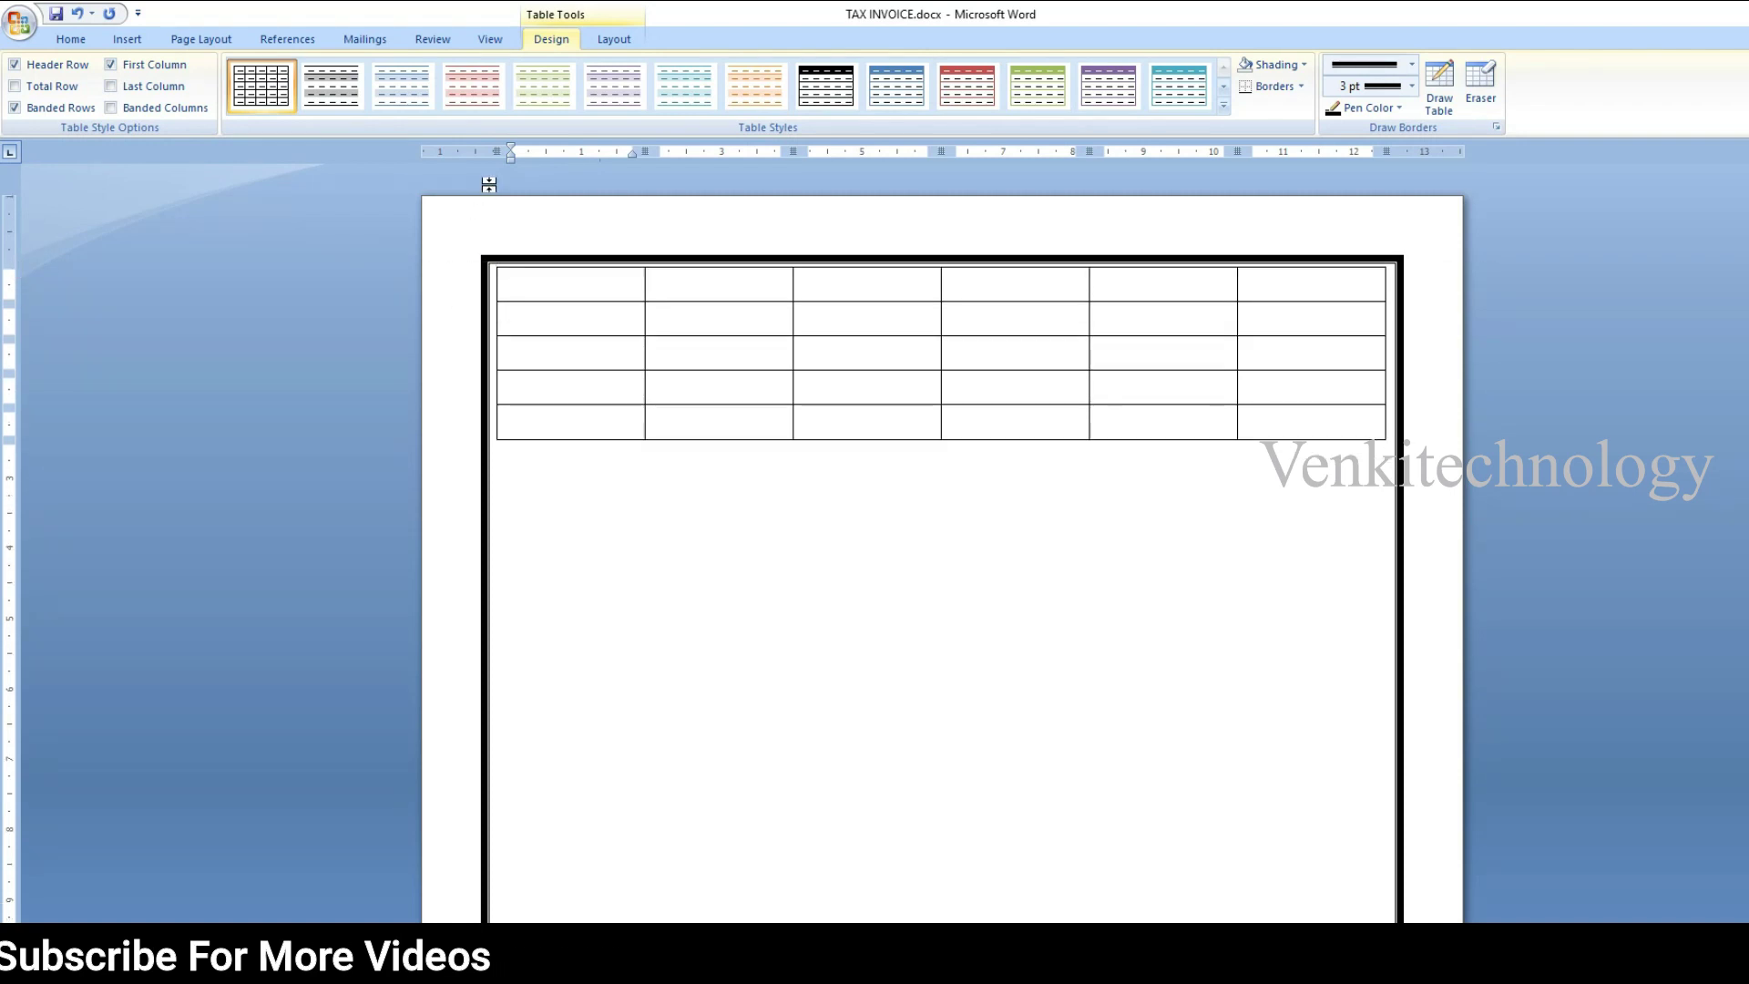
left_click(490, 39)
left_click(254, 66)
left_click(253, 66)
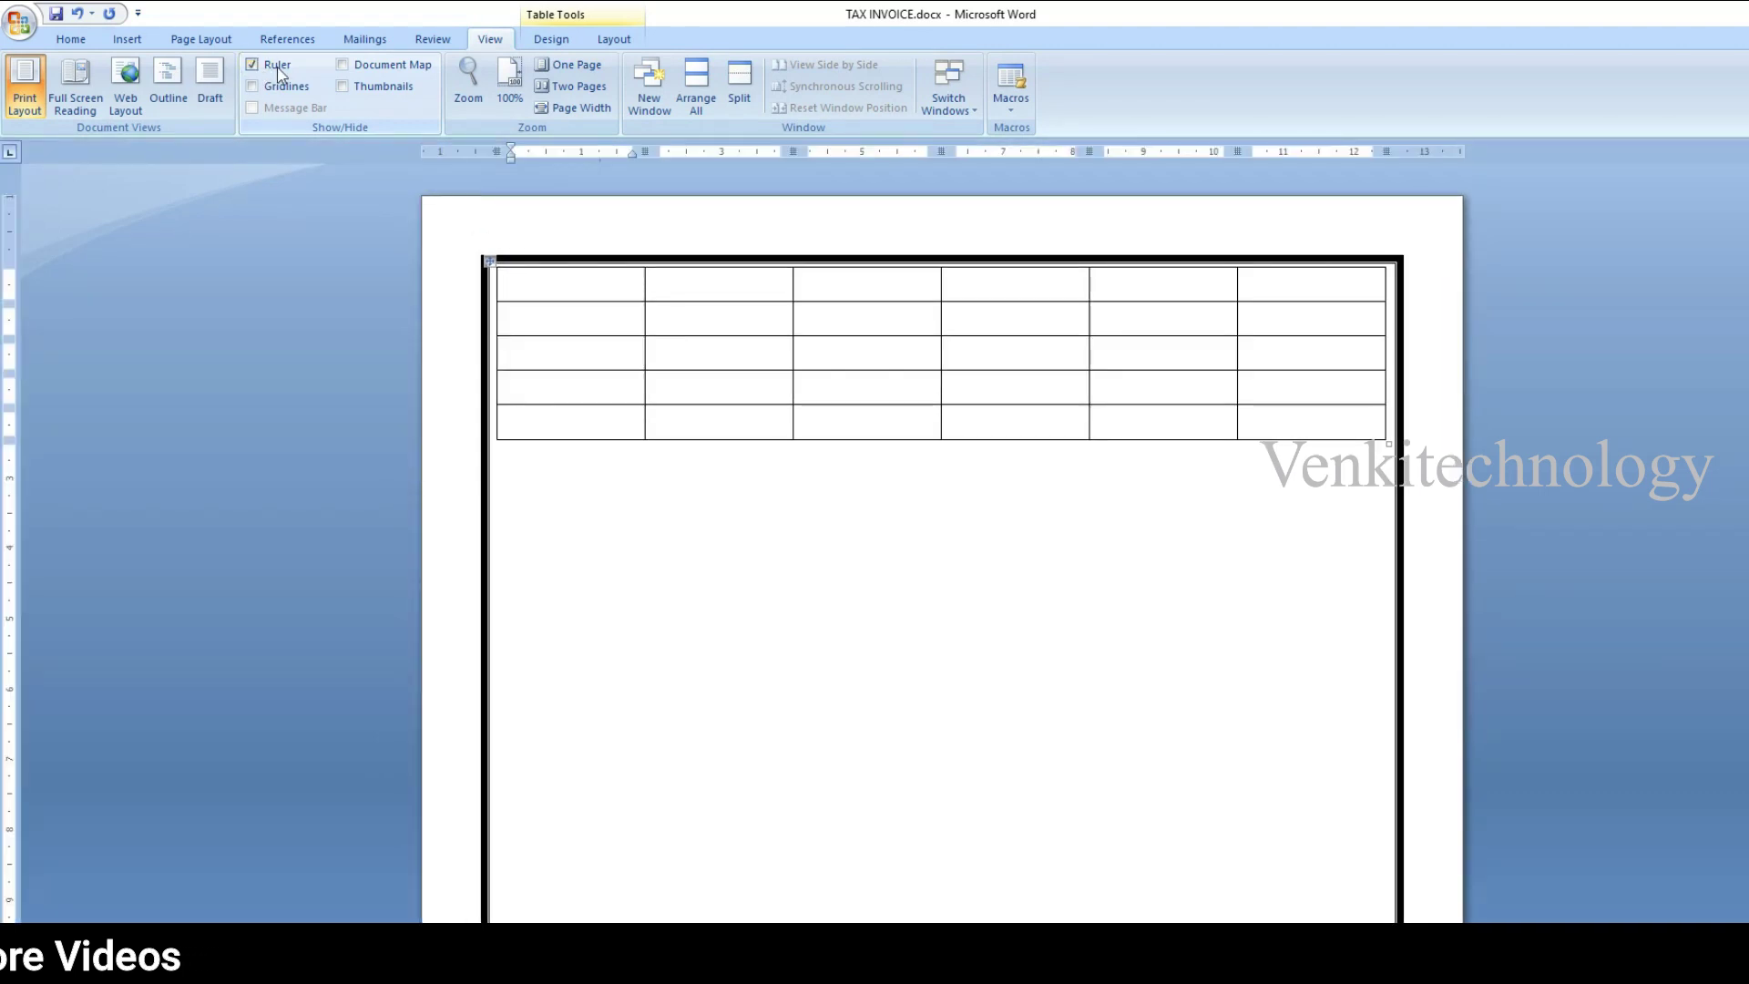
left_click_drag(601, 302, 603, 459)
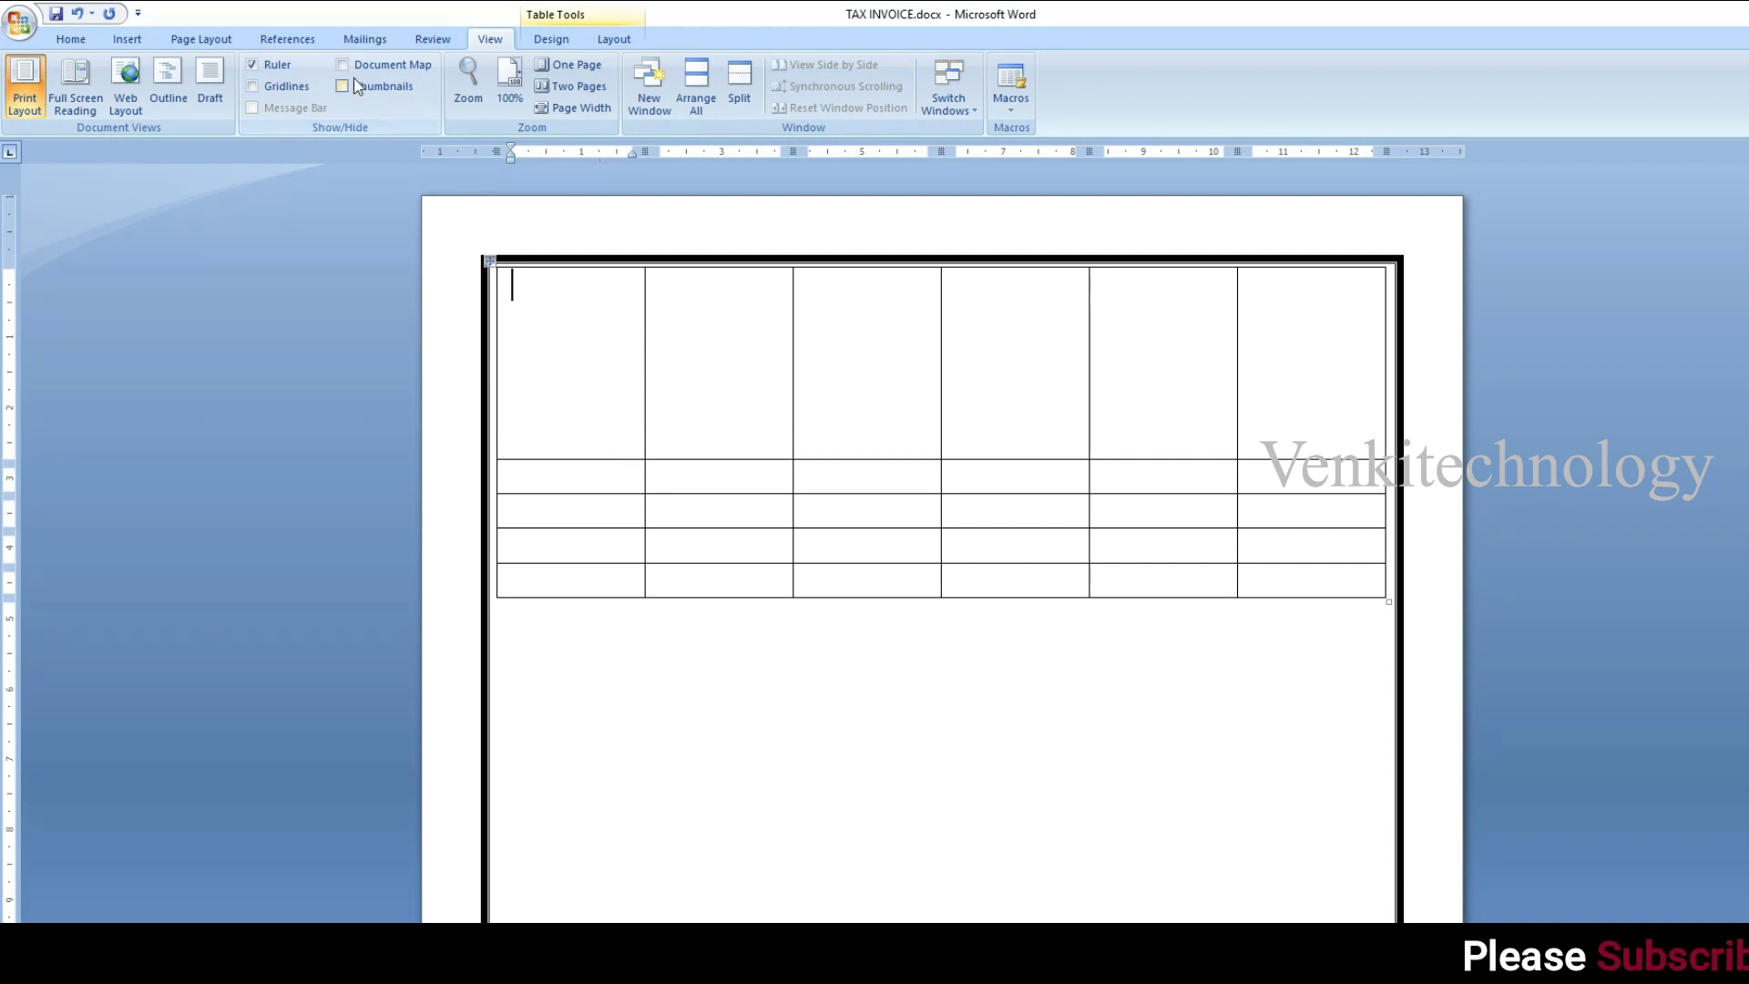
left_click(550, 40)
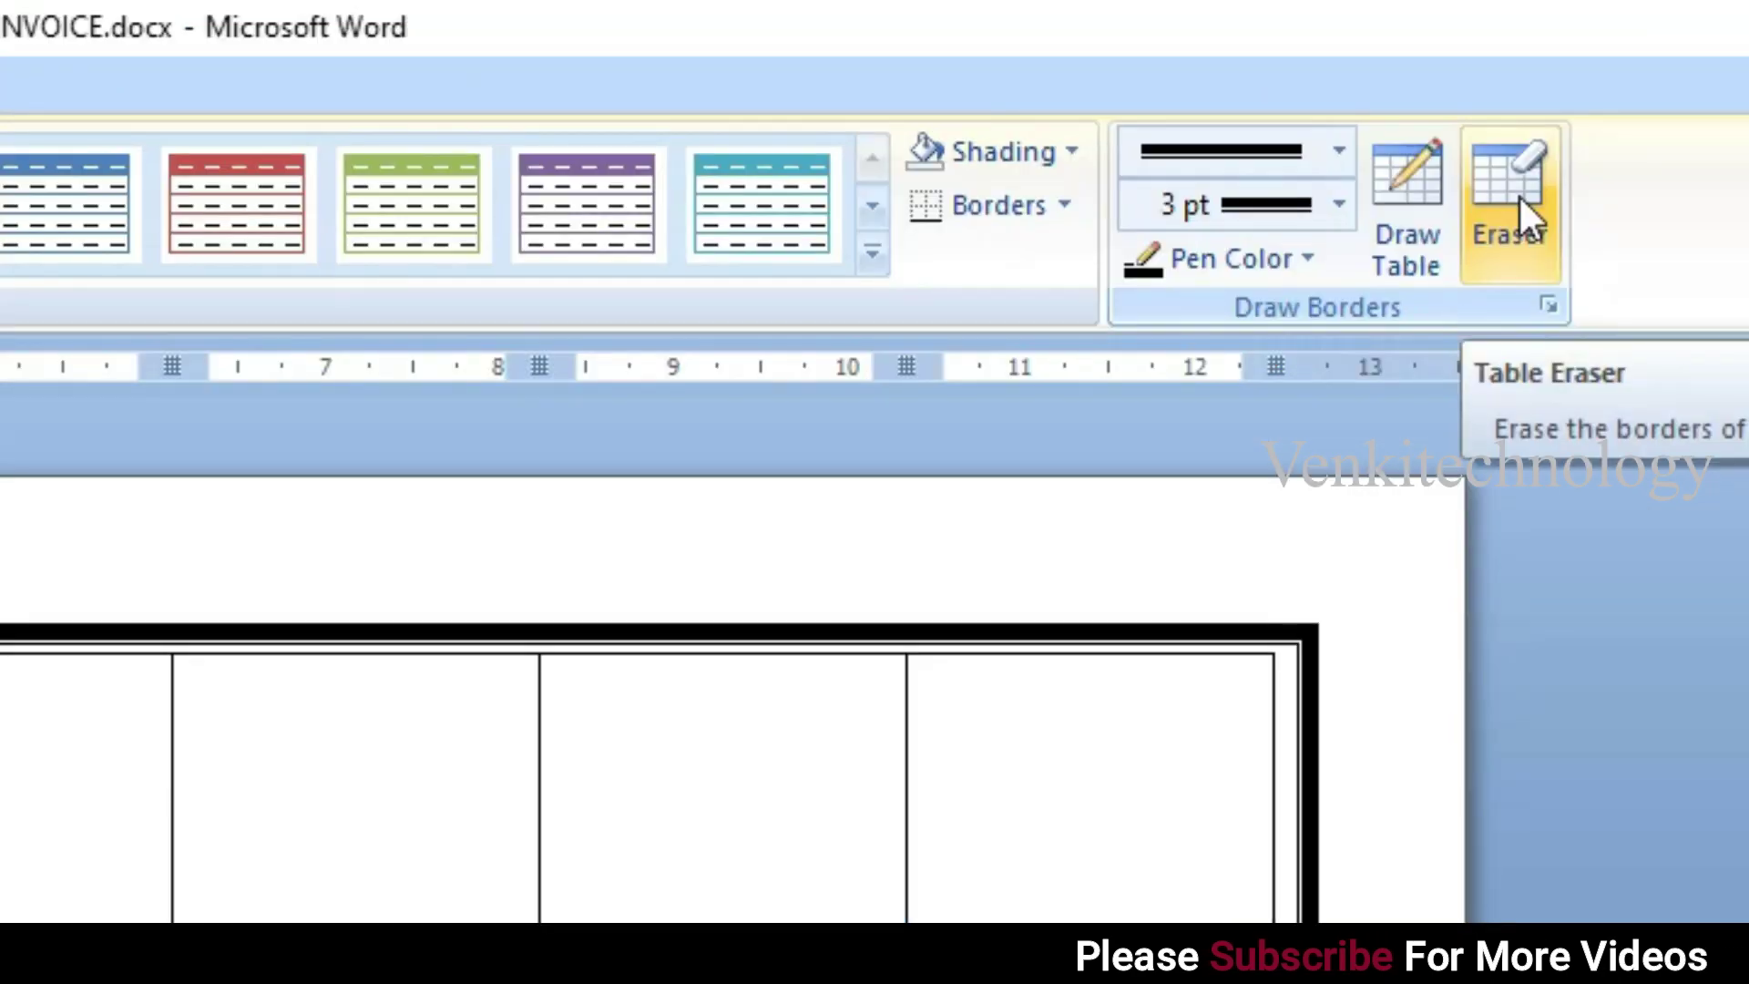
Step: Erase the top row's column lines to merge it into one tall header cell
left_click(1517, 194)
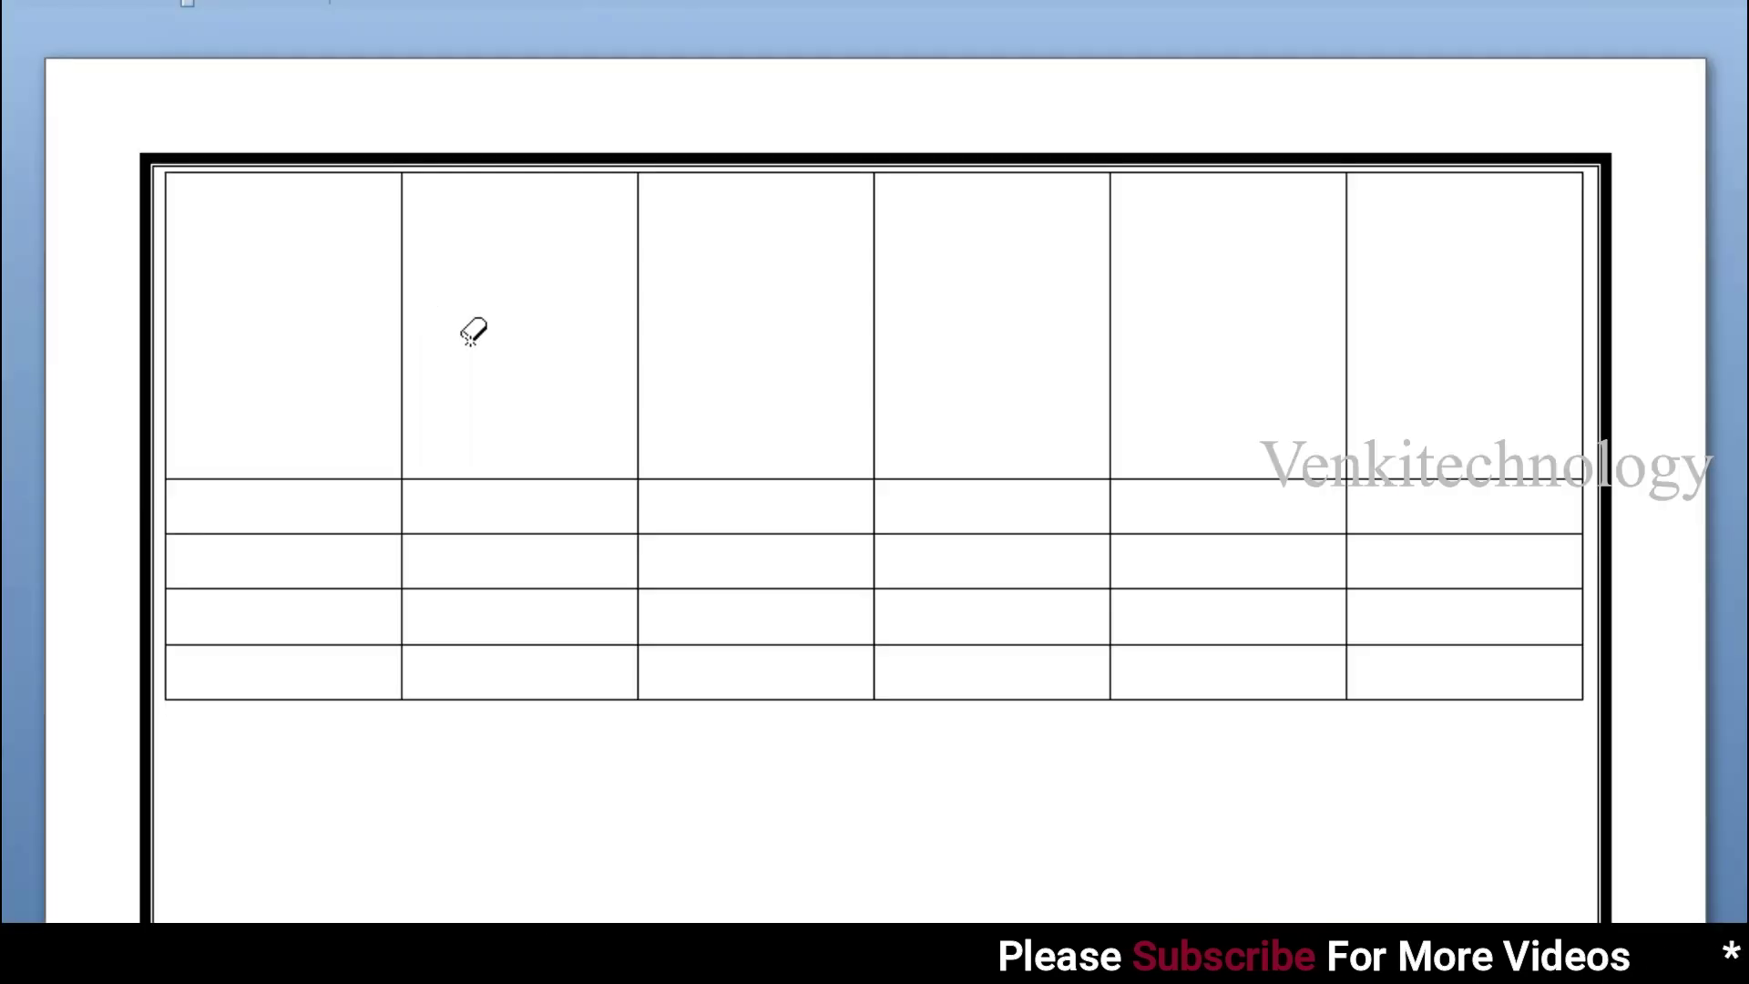
left_click(402, 292)
left_click(638, 292)
left_click(875, 301)
left_click(1110, 287)
left_click(1347, 266)
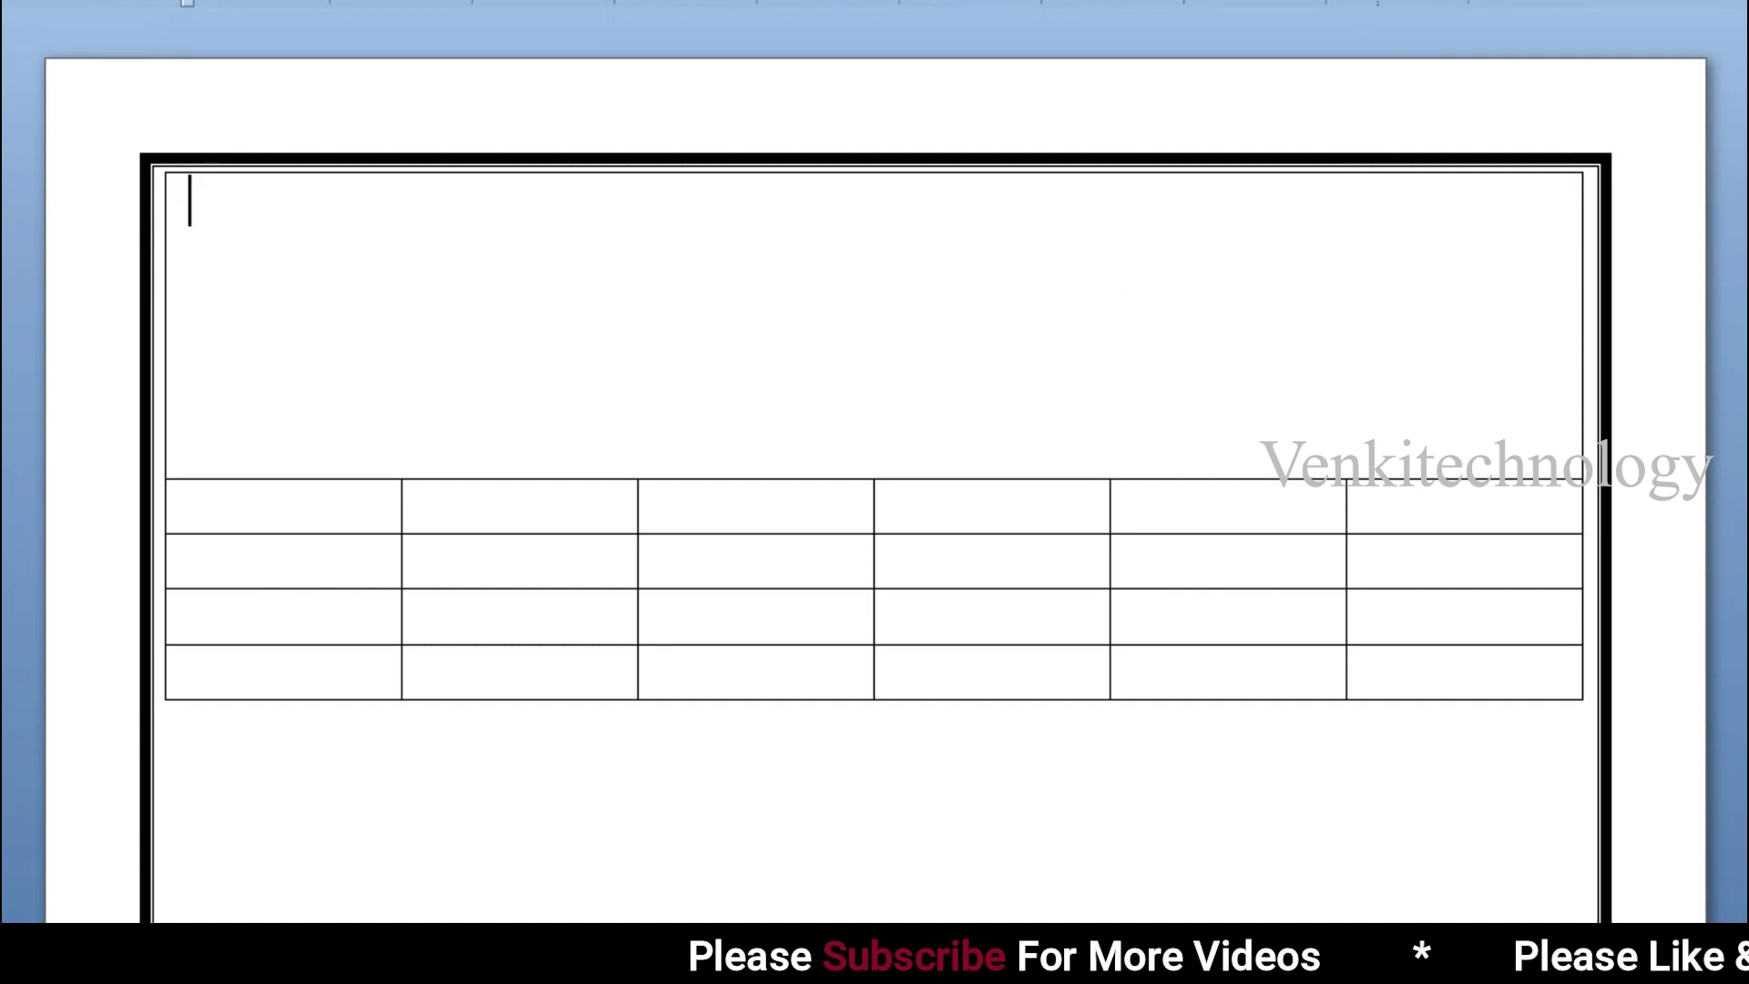
left_click_drag(320, 534, 330, 674)
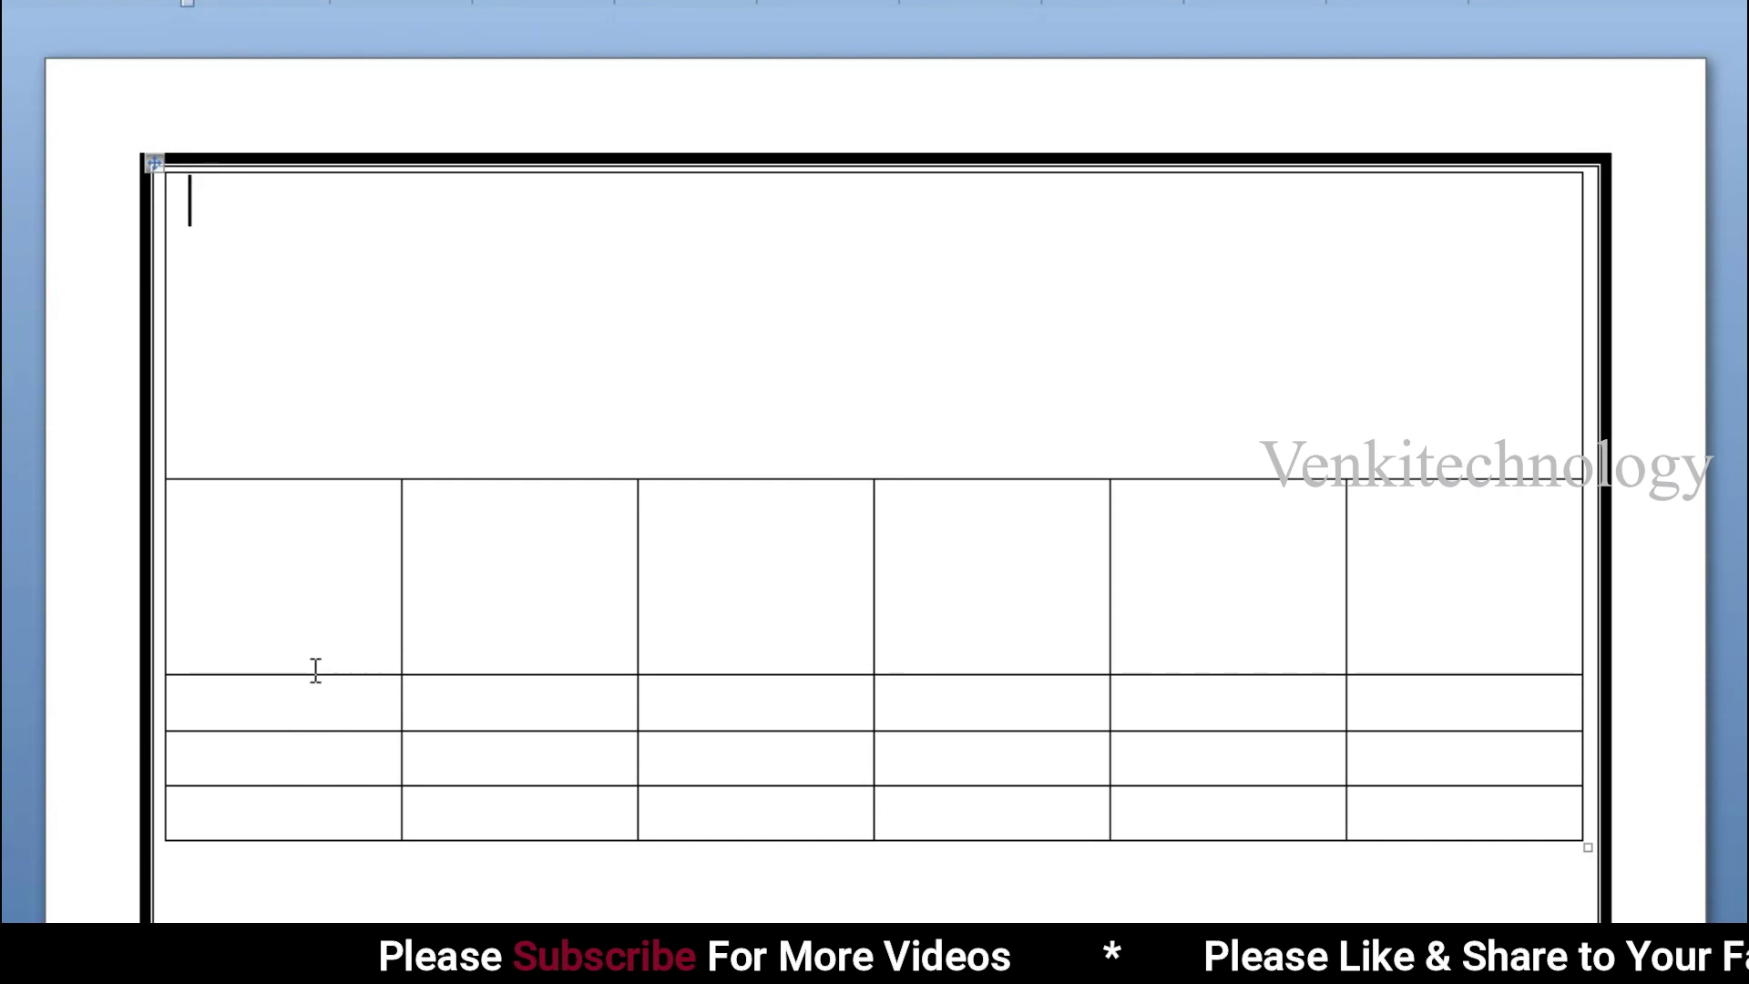
Step: Make the second row taller and erase its inner lines, leaving two wide cells
left_click_drag(315, 674, 319, 731)
left_click(402, 557)
left_click(638, 554)
left_click(1110, 601)
left_click(1346, 597)
key("Escape")
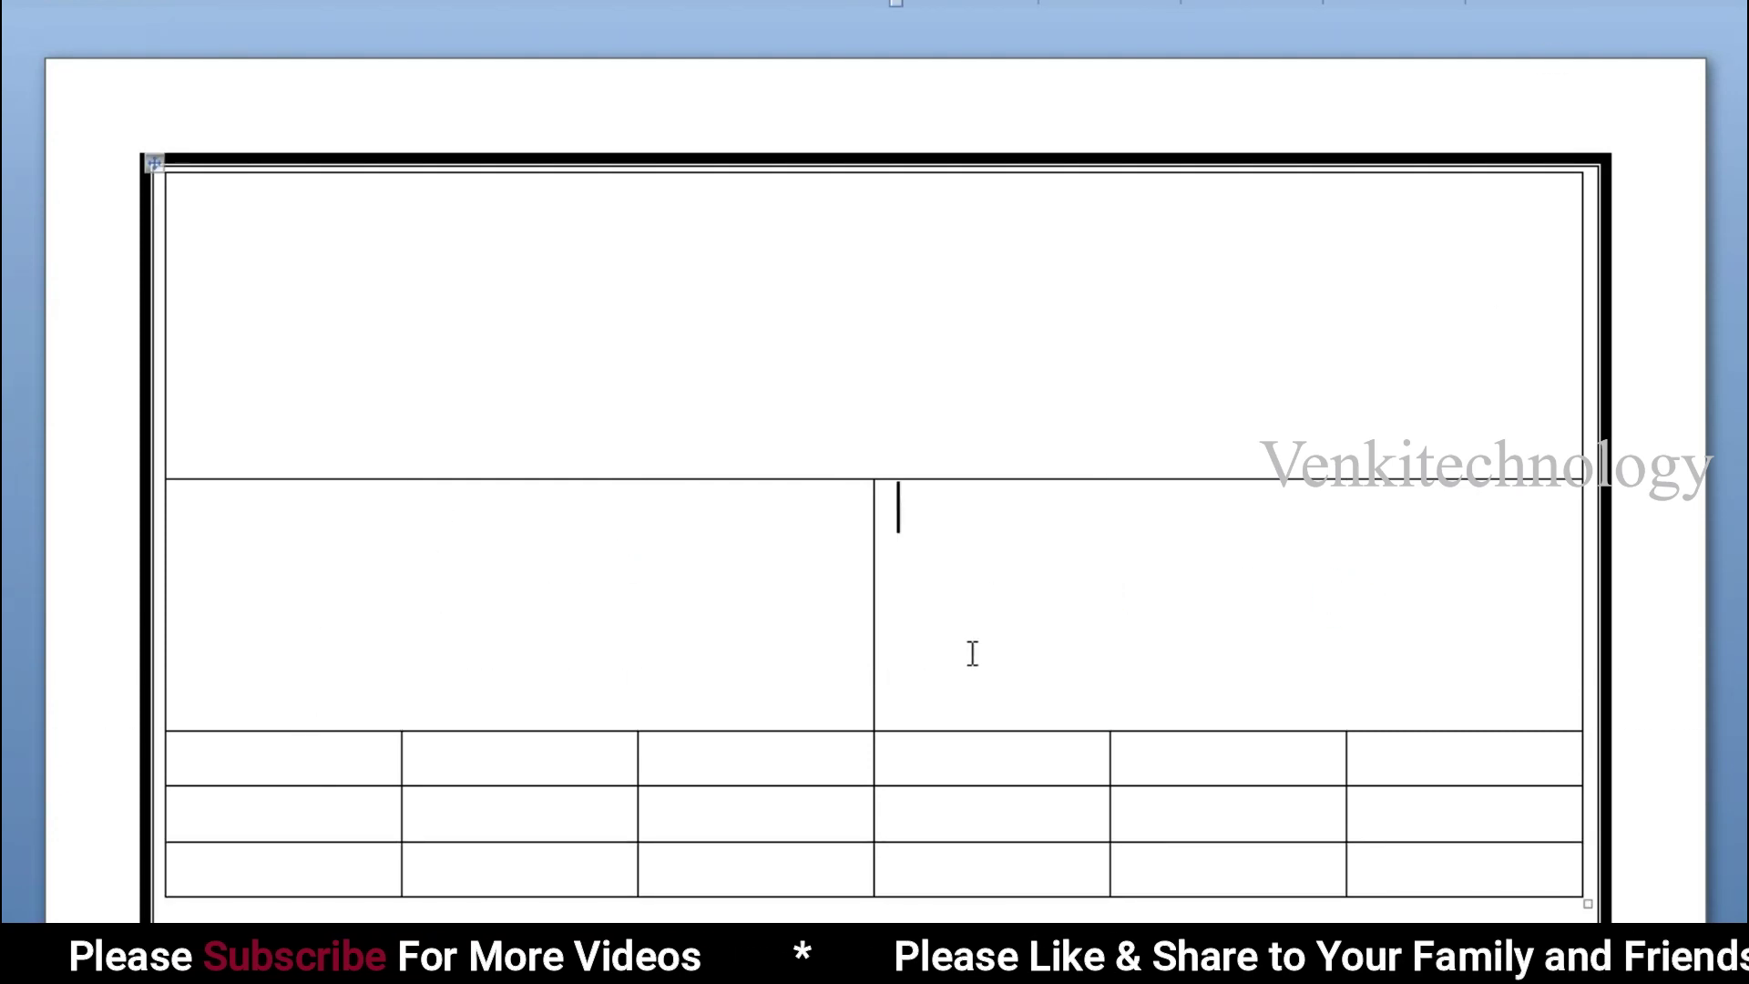
scroll(539, 831, "down", 5)
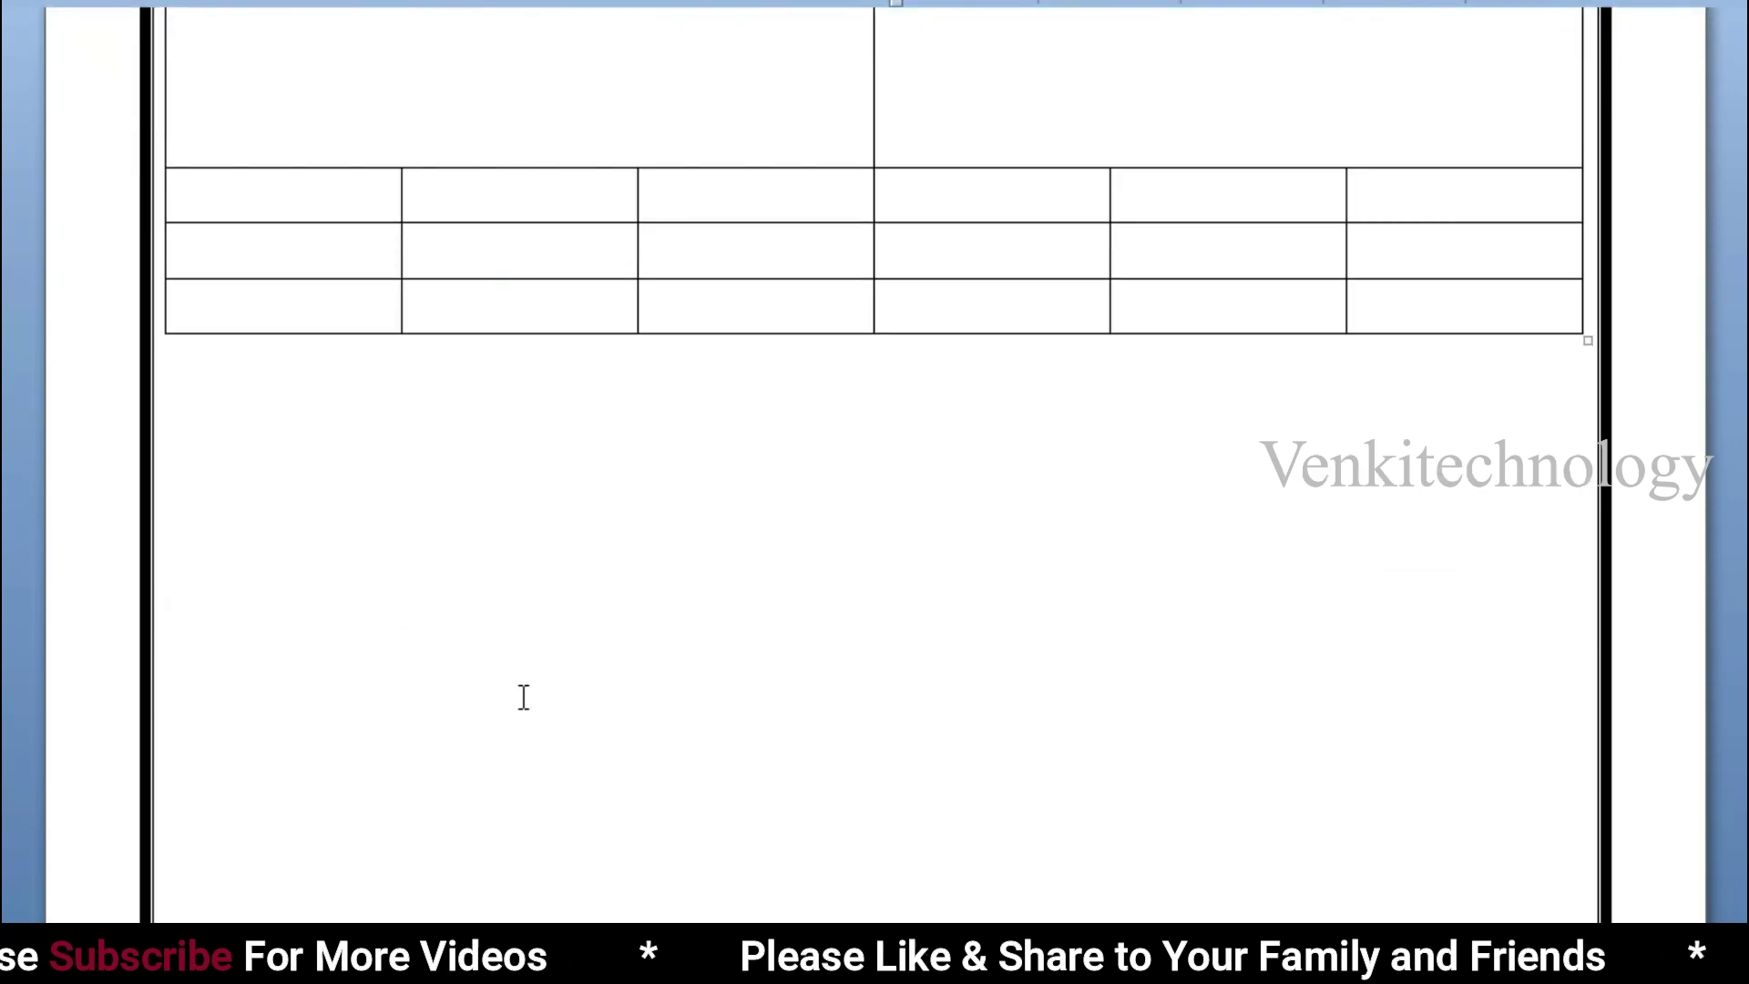
scroll(635, 770, "up", 3)
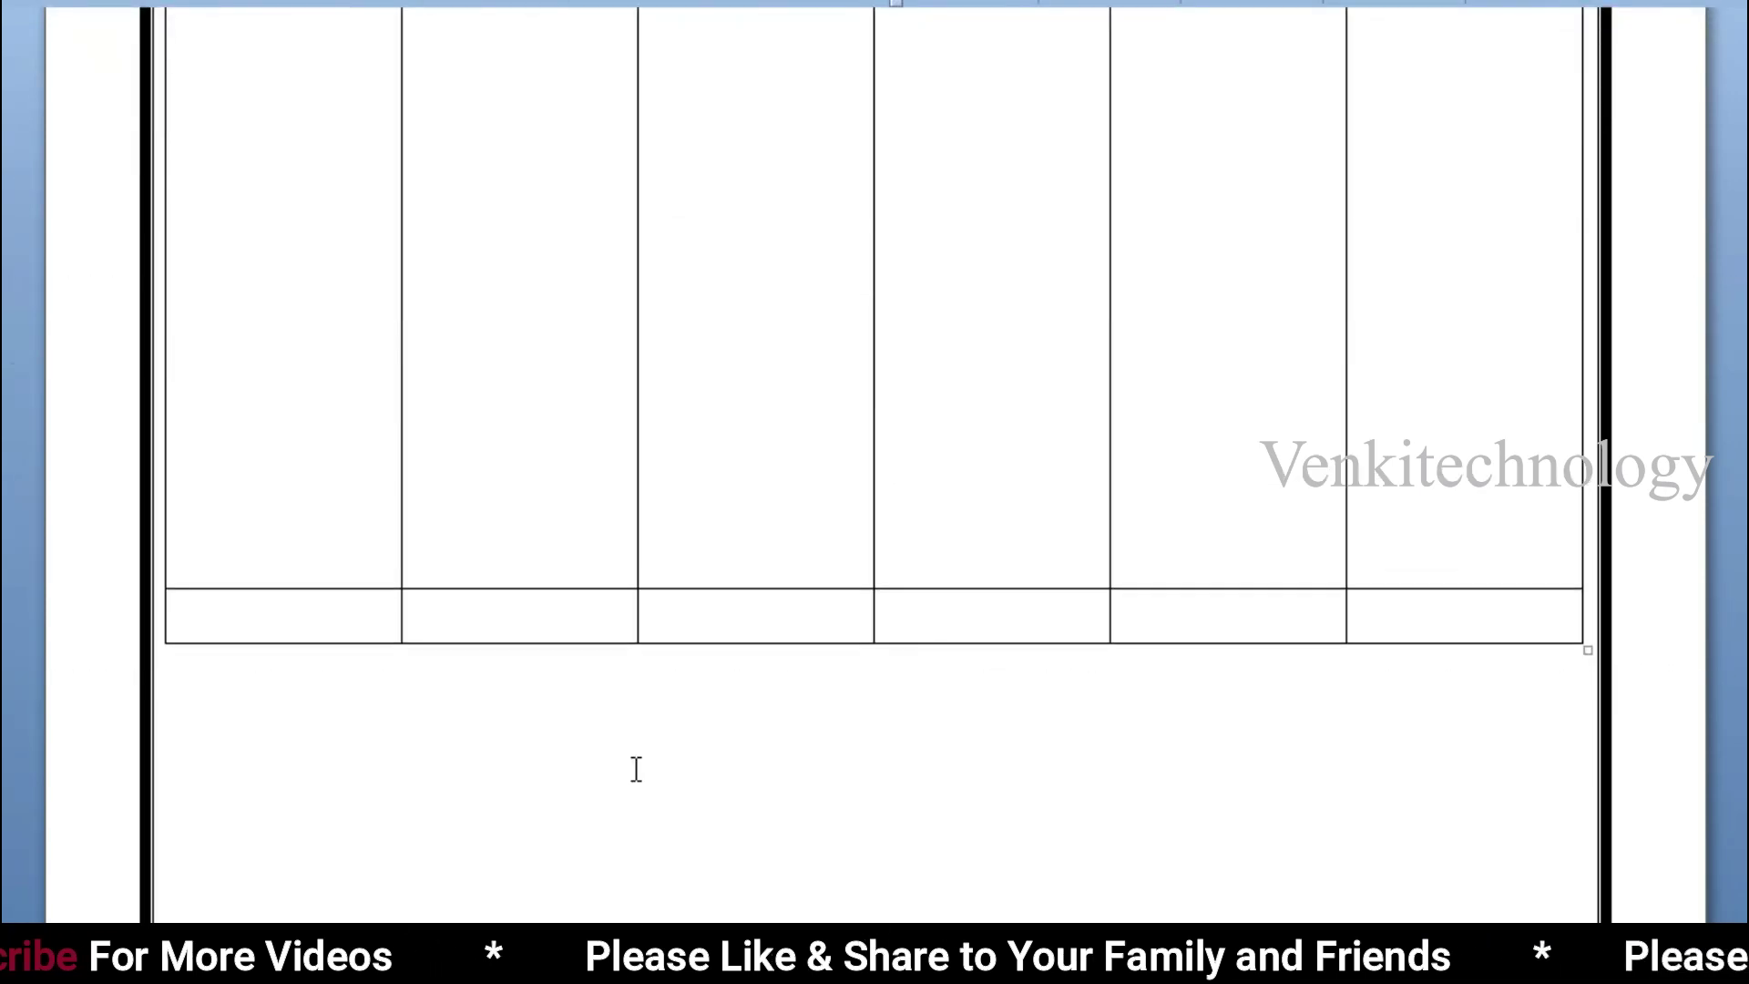
scroll(574, 839, "up", 5)
scroll(488, 893, "down", 2)
scroll(488, 894, "down", 7)
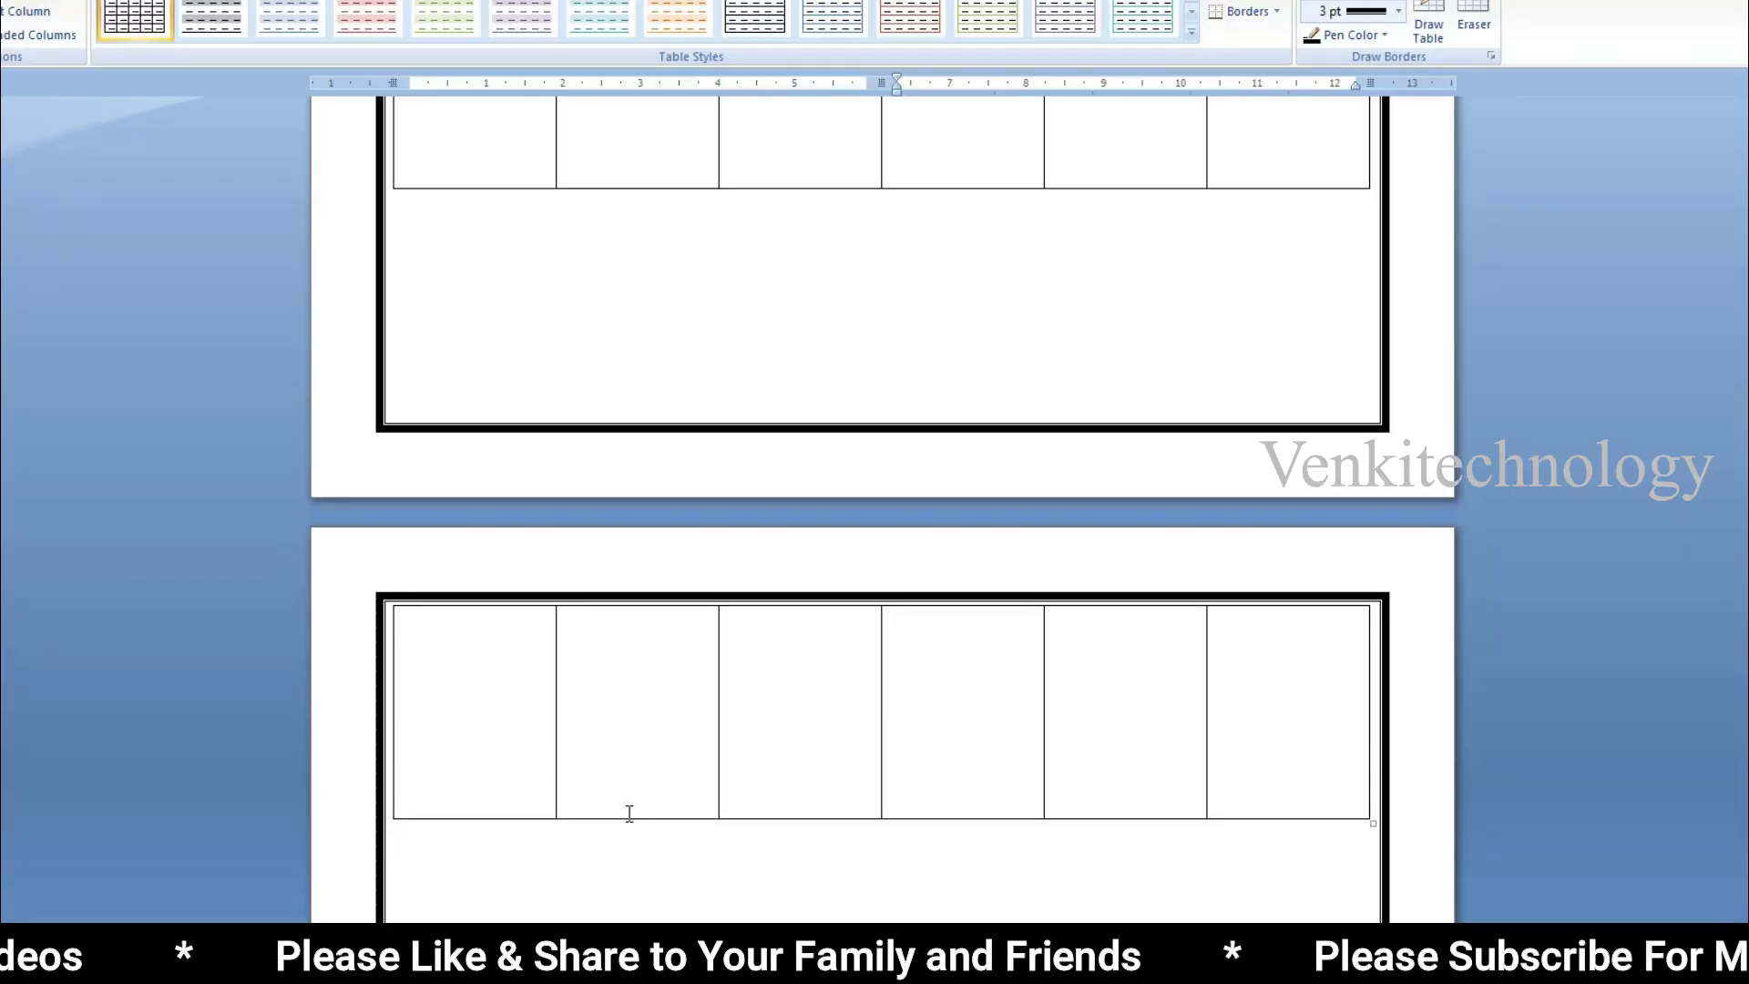
scroll(745, 763, "up", 5)
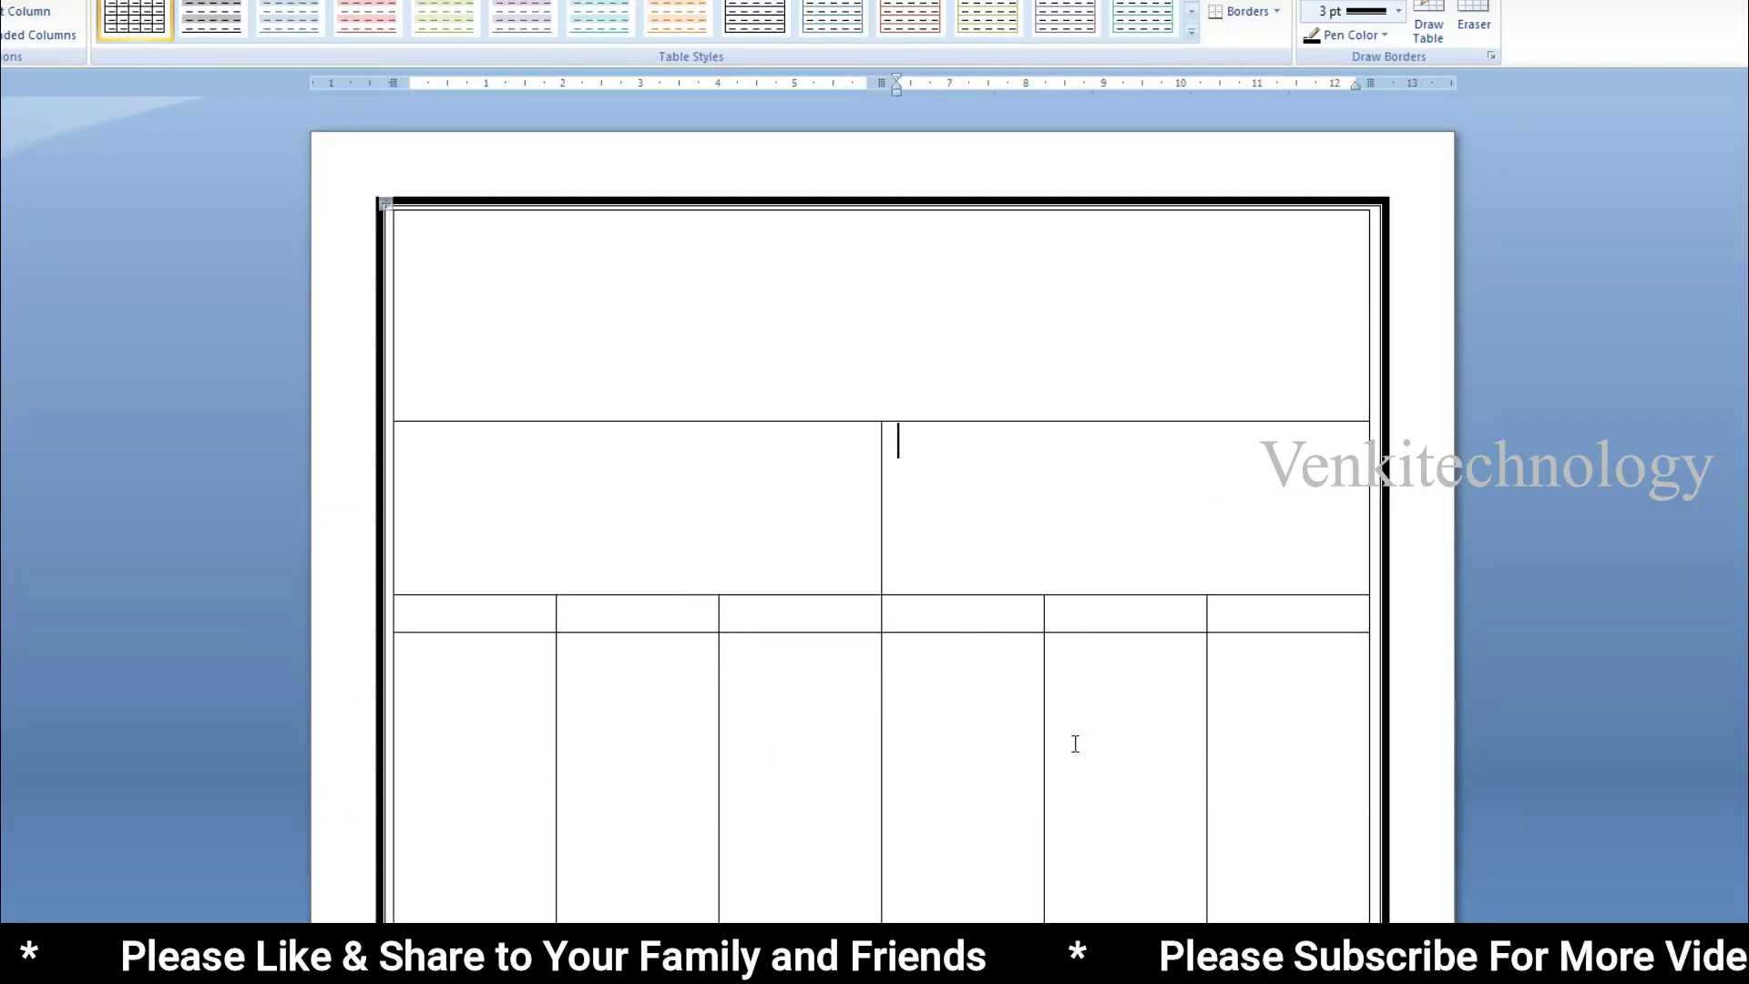
Step: Type 'GST IN 0000000' with an underlined TAX INVOICE heading and a DATE label
type("GST IN 0000000            TAX INVOICE")
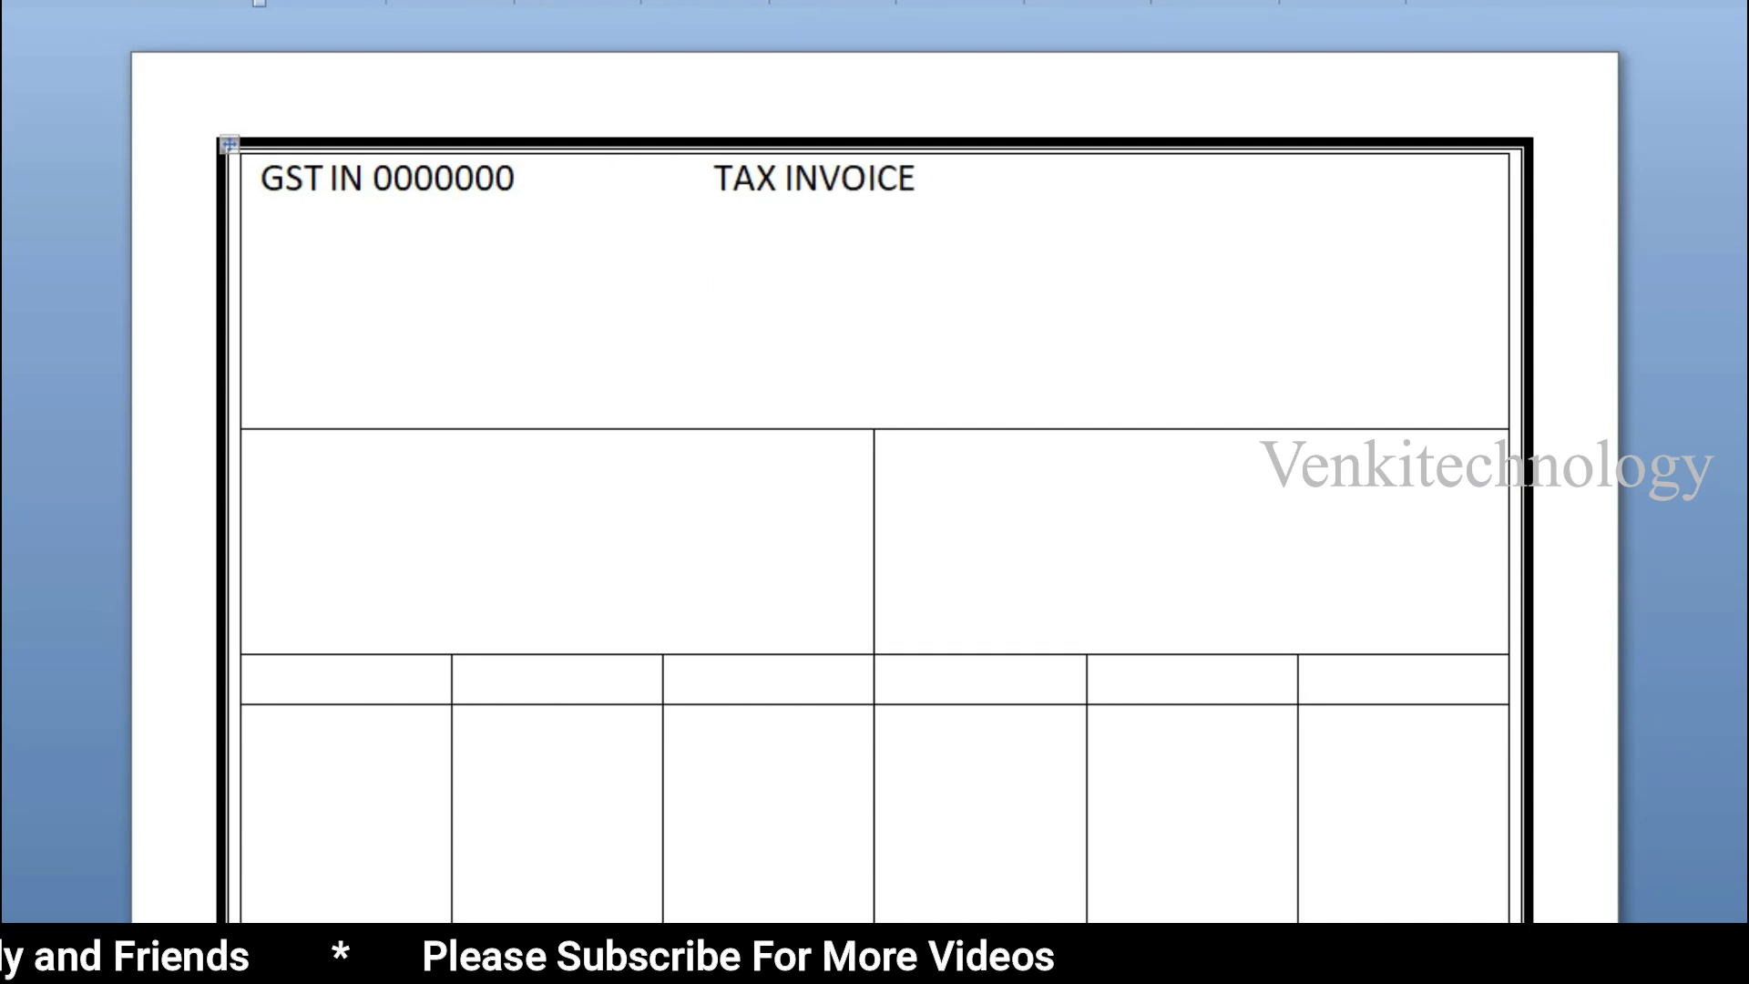
left_click_drag(951, 178, 713, 174)
key("ctrl+u")
left_click(1013, 180)
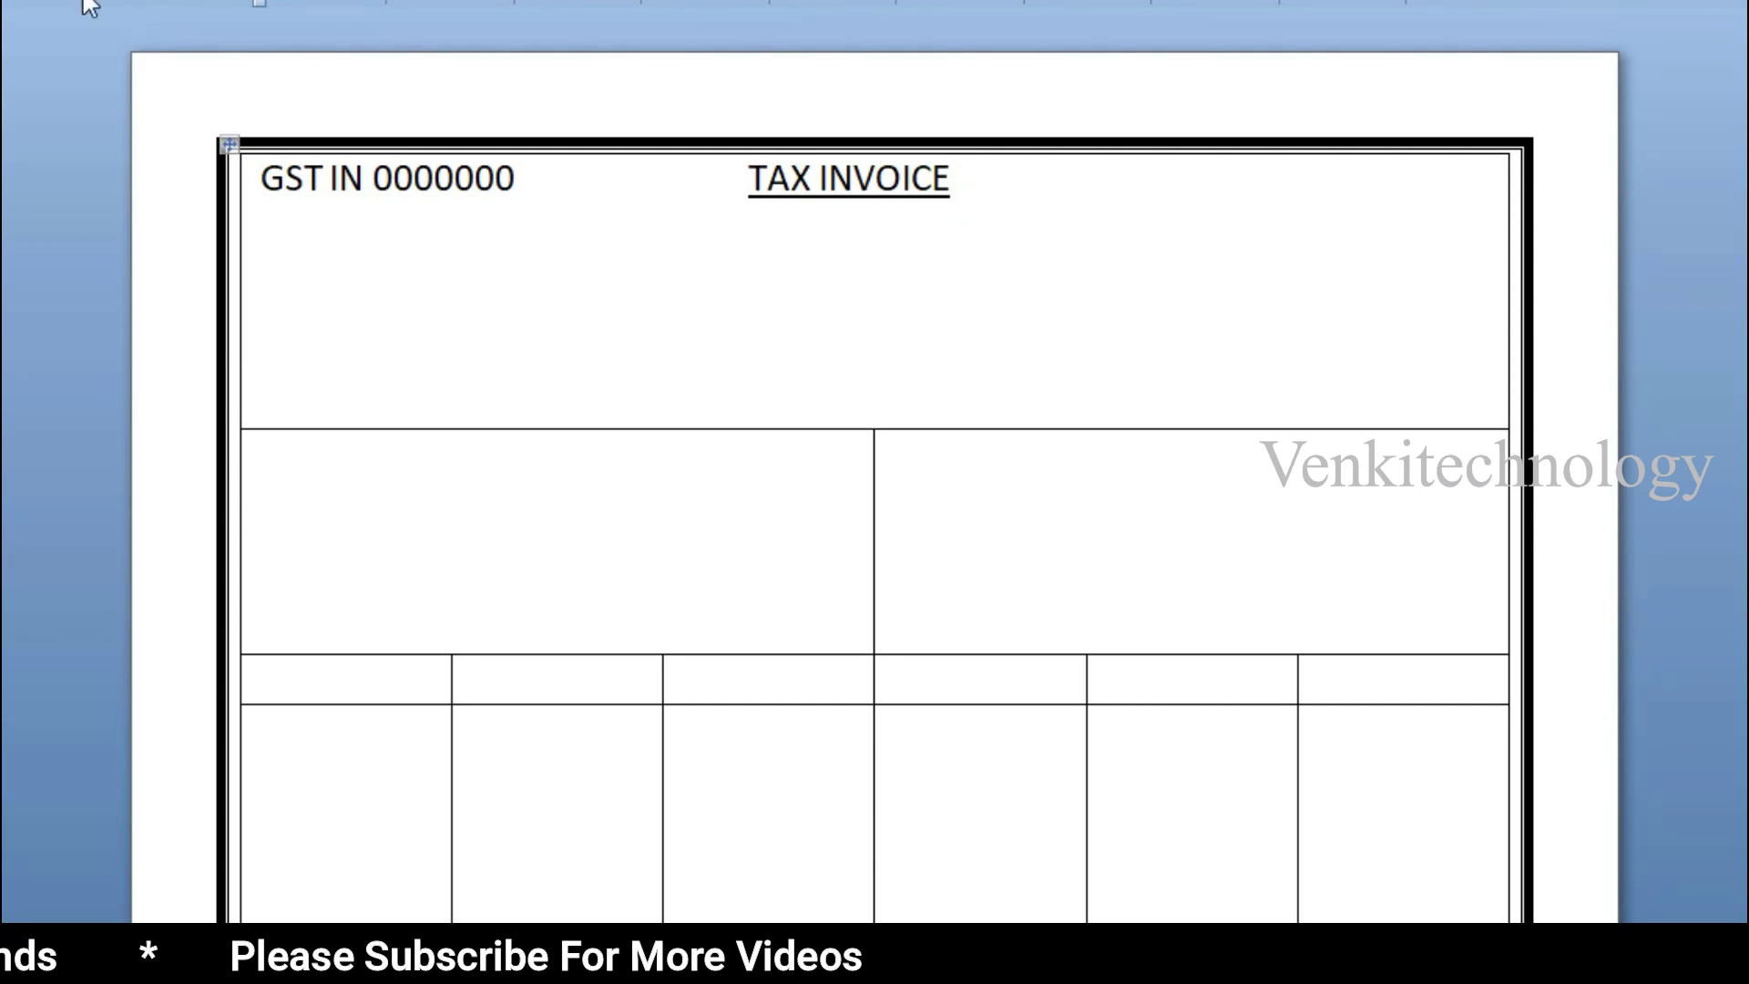
key("ctrl+u")
type("DATE")
Step: Remove the underline before DATE and start typing 'JYOTHI COMPUTERS' on the line below
left_click_drag(1303, 178, 952, 178)
key("ctrl+u")
left_click(1304, 179)
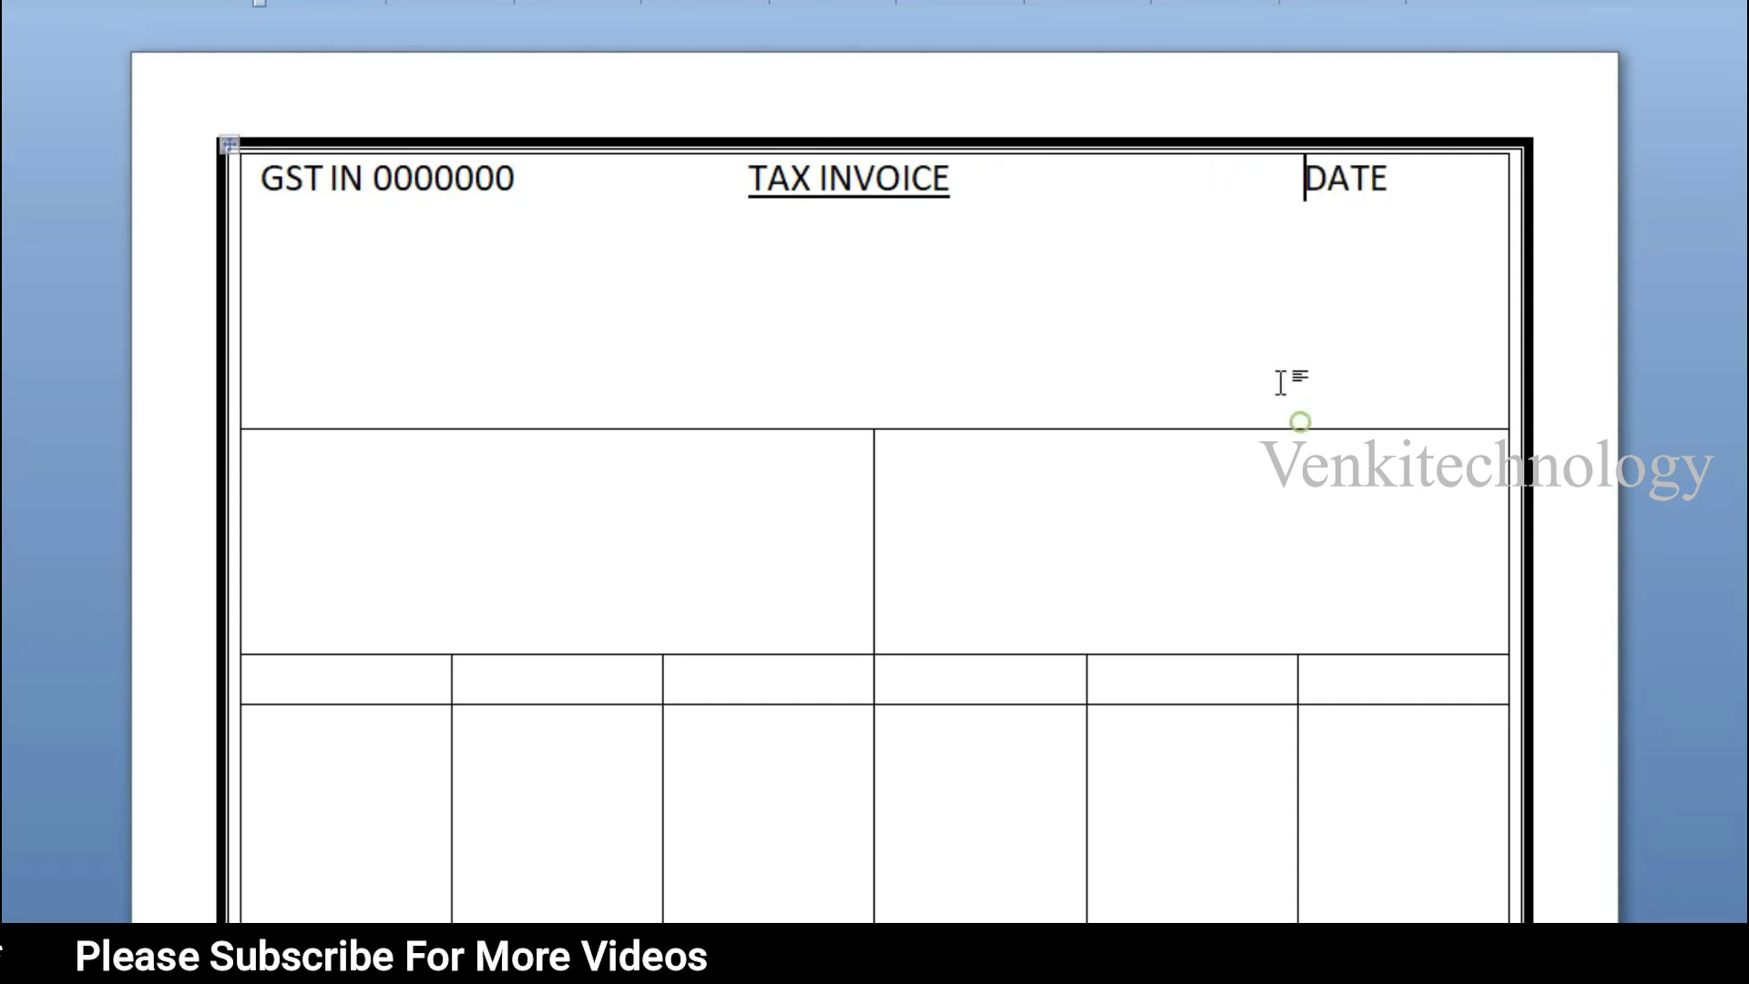
key("Down")
type("JYOTHI CO")
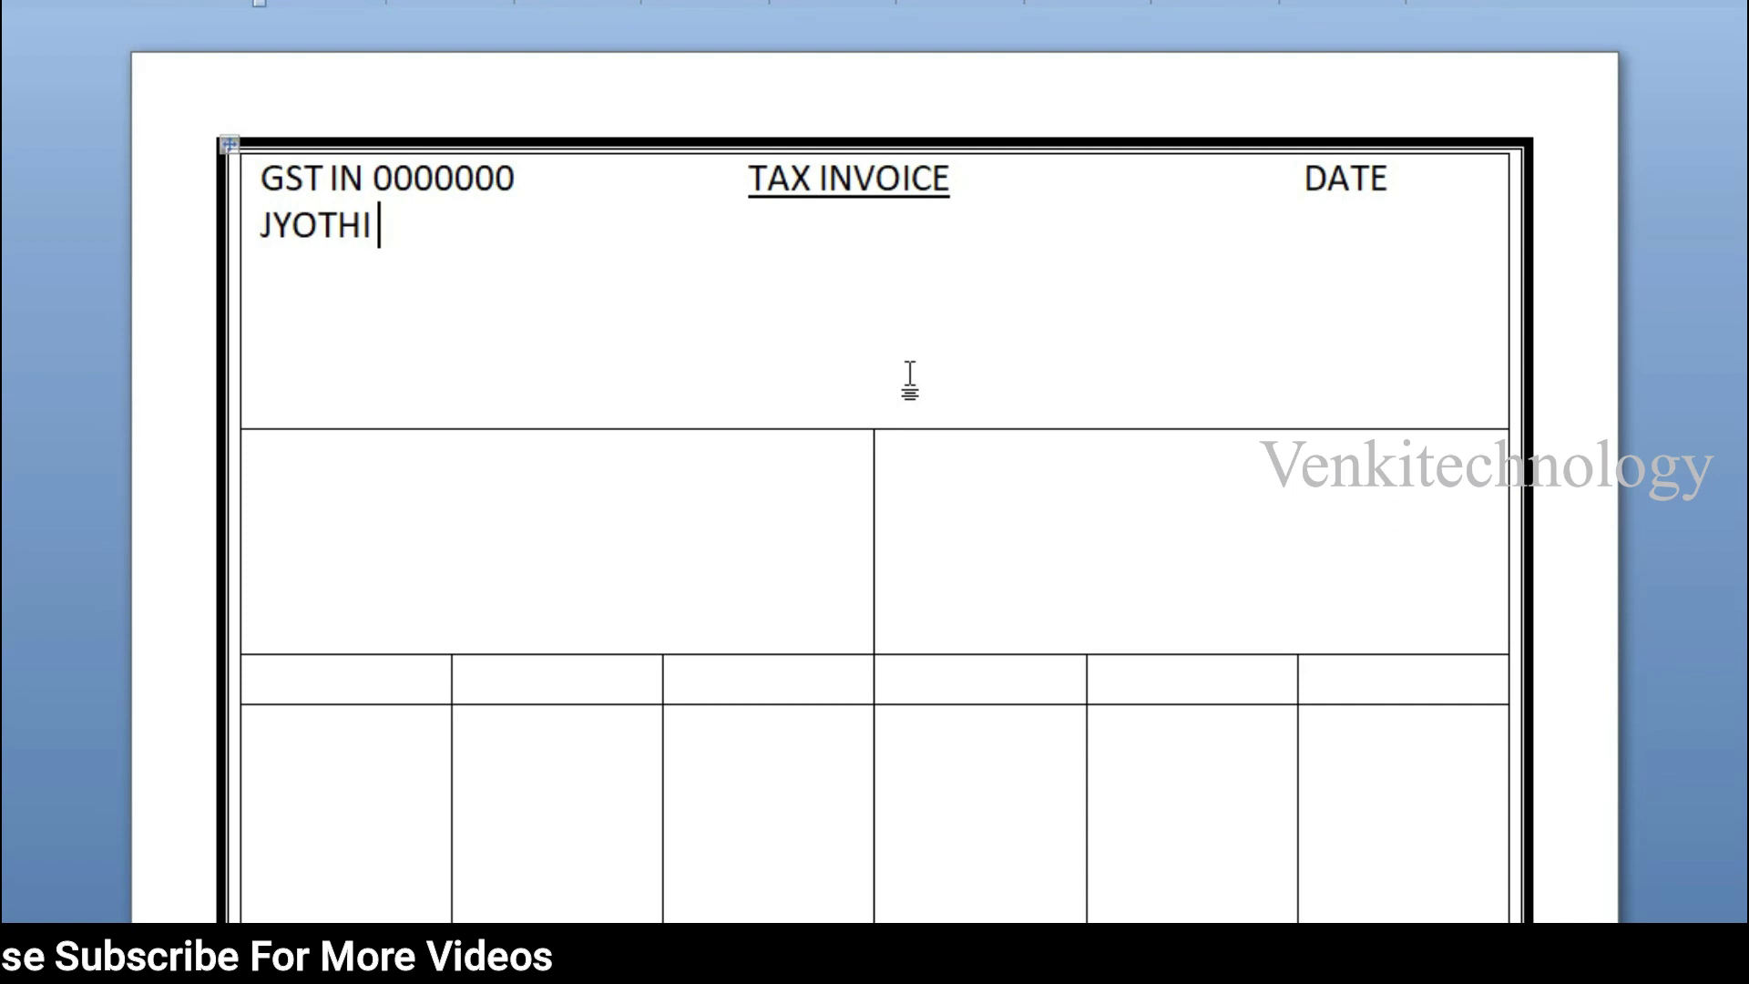
type("MPUTERS & EL")
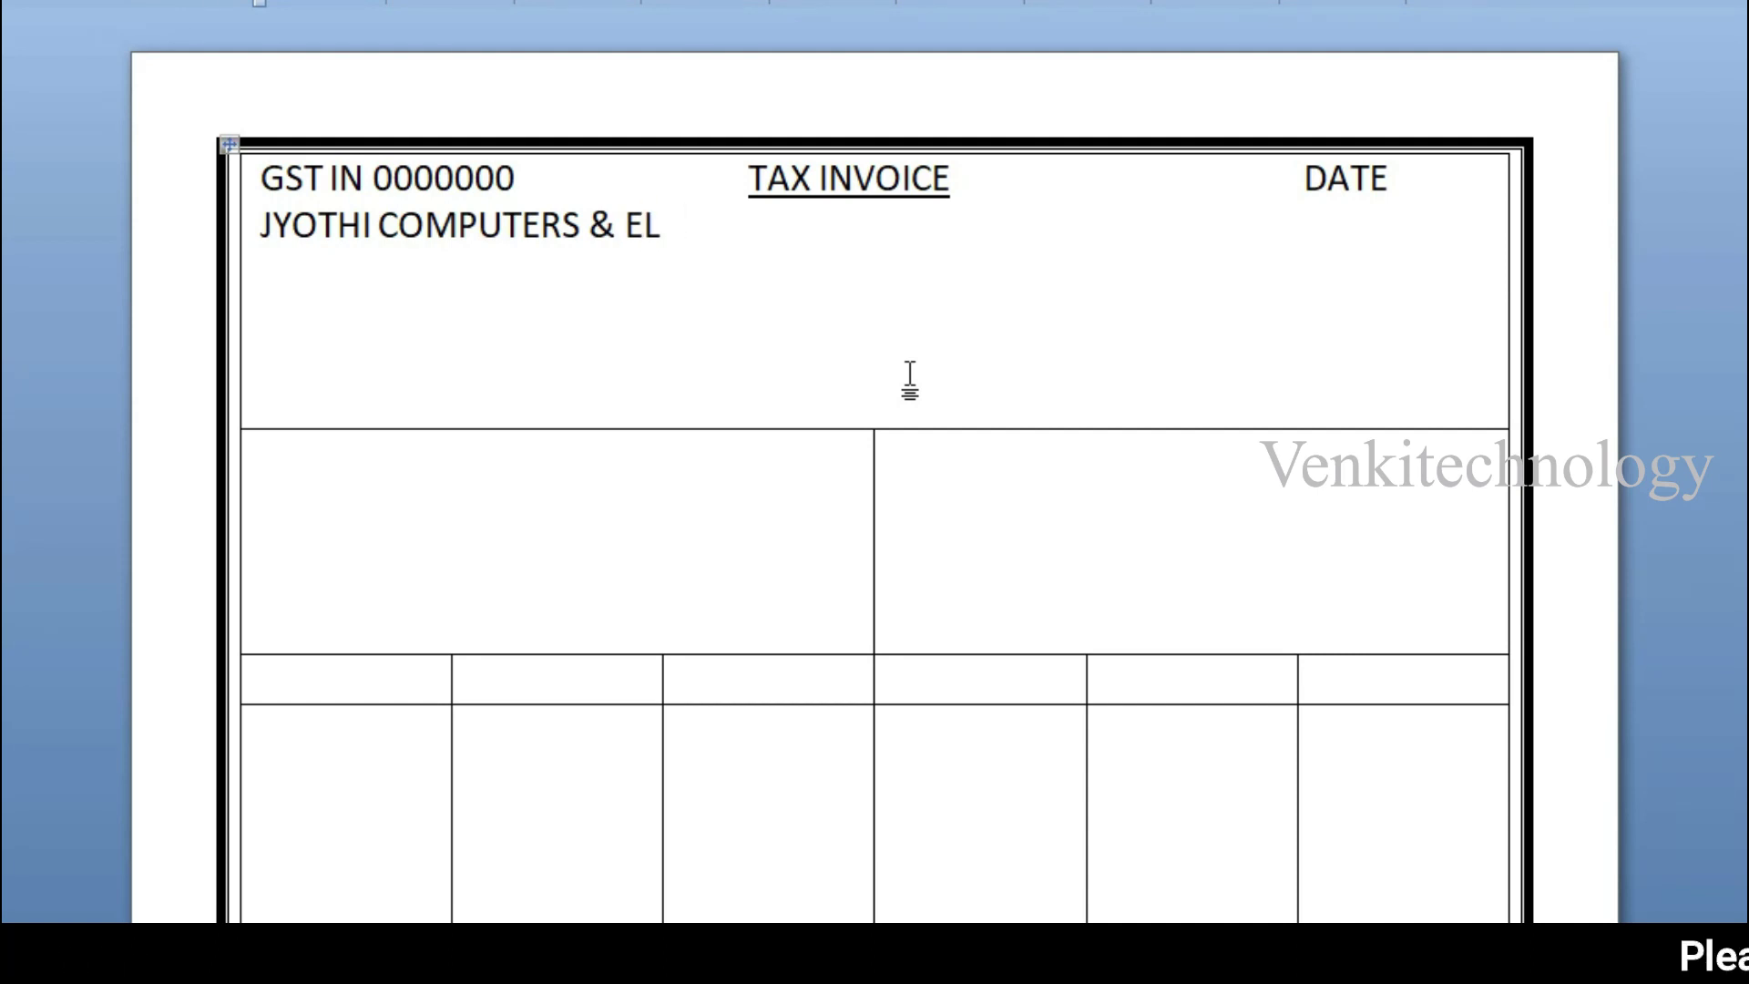
Step: Finish the shop name and make it centred, bold and larger
type("ONICS")
left_click(859, 511)
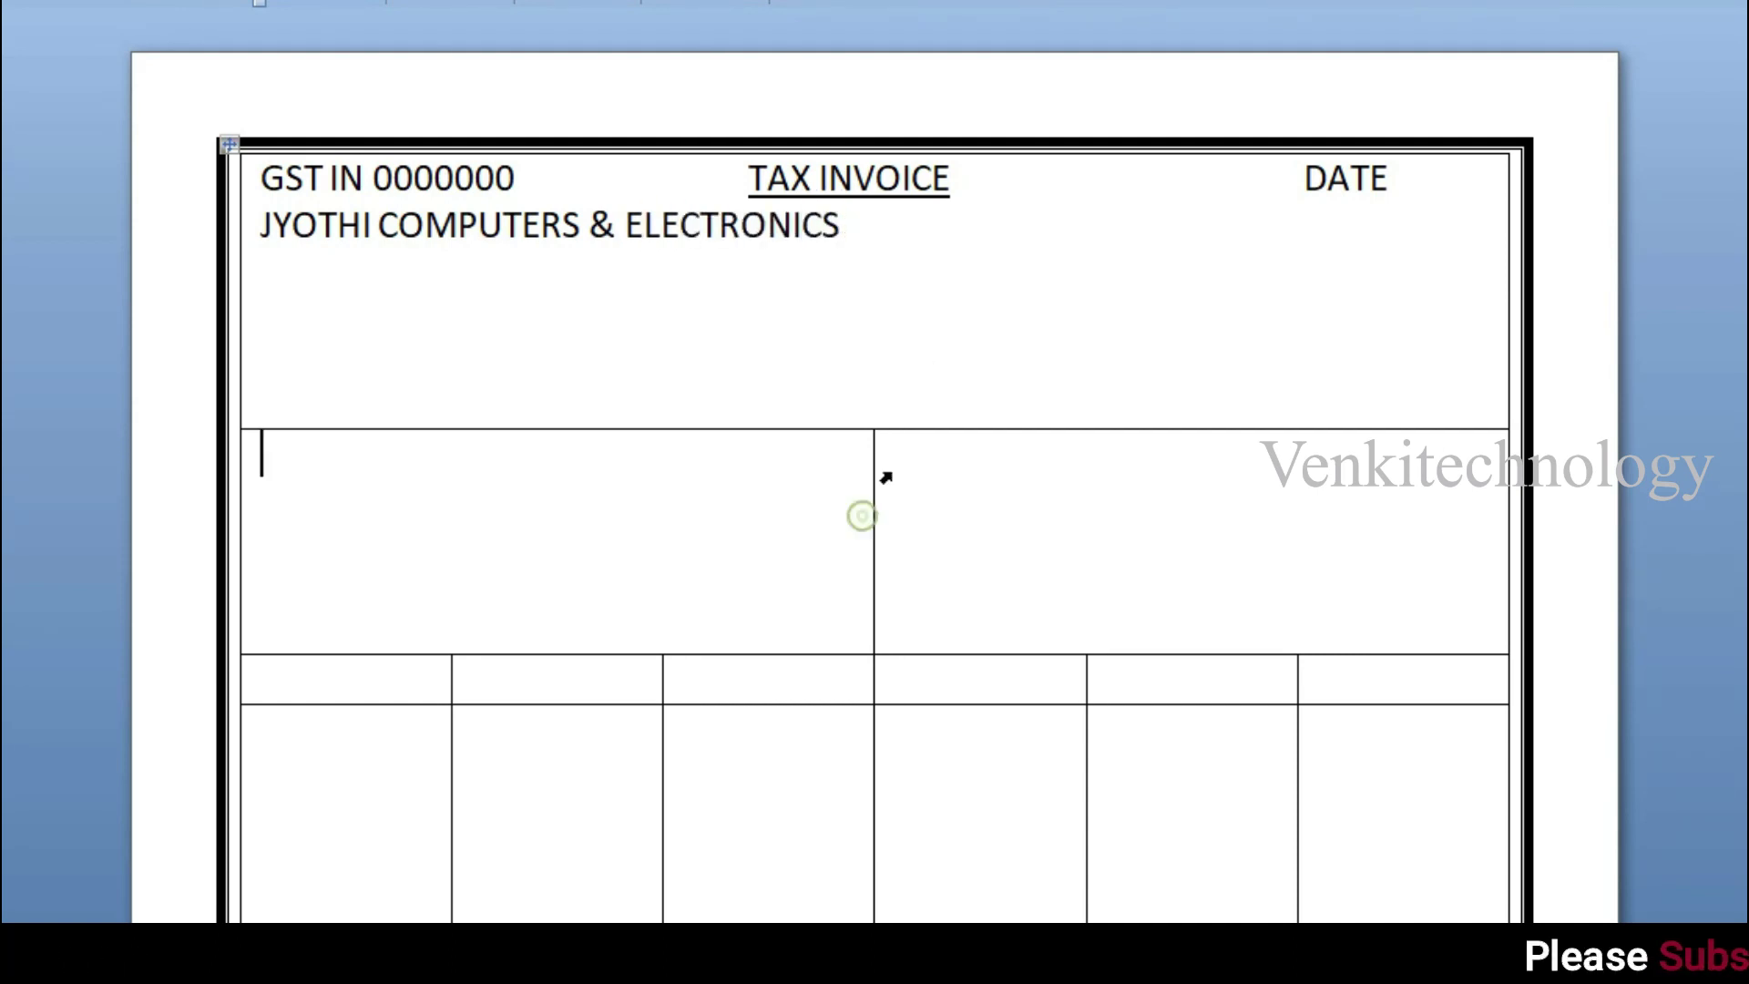
triple_click(515, 253)
key("ctrl+e")
key("ctrl+b")
key("ctrl+shift+period")
key("ctrl+shift+period")
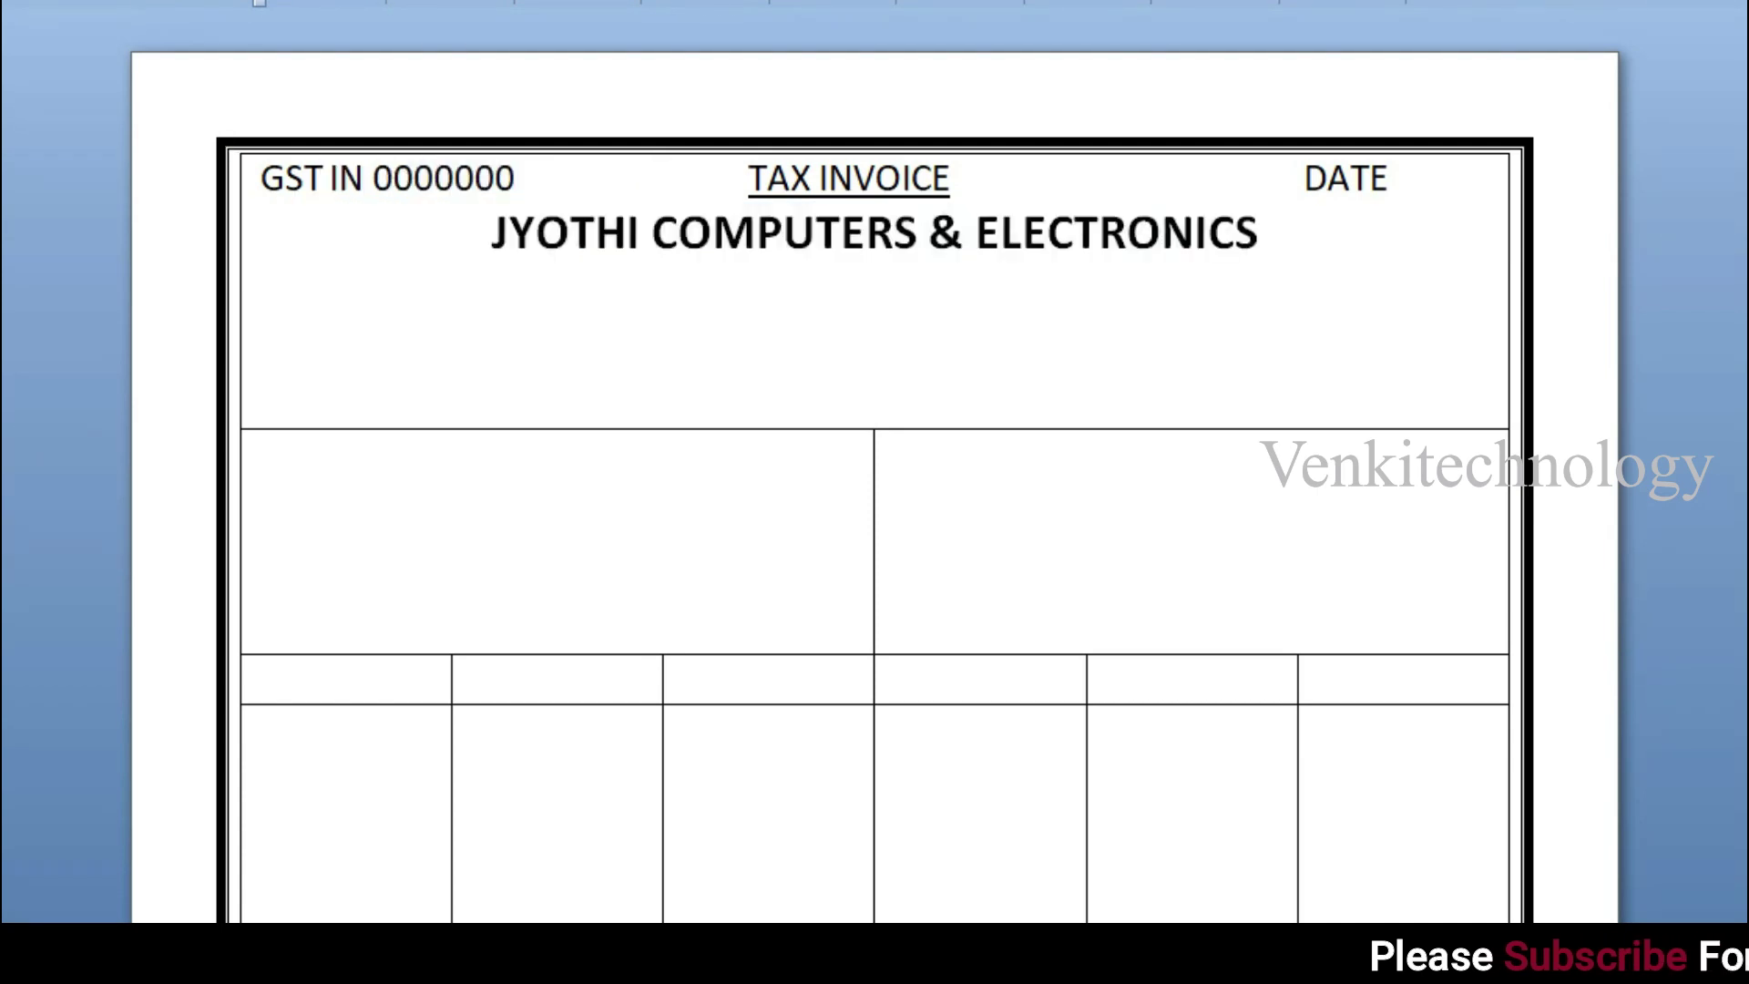
Step: Add centred 'RTC Complex, Visakhapatnam' address and phone number lines below the shop name
left_click(1380, 284)
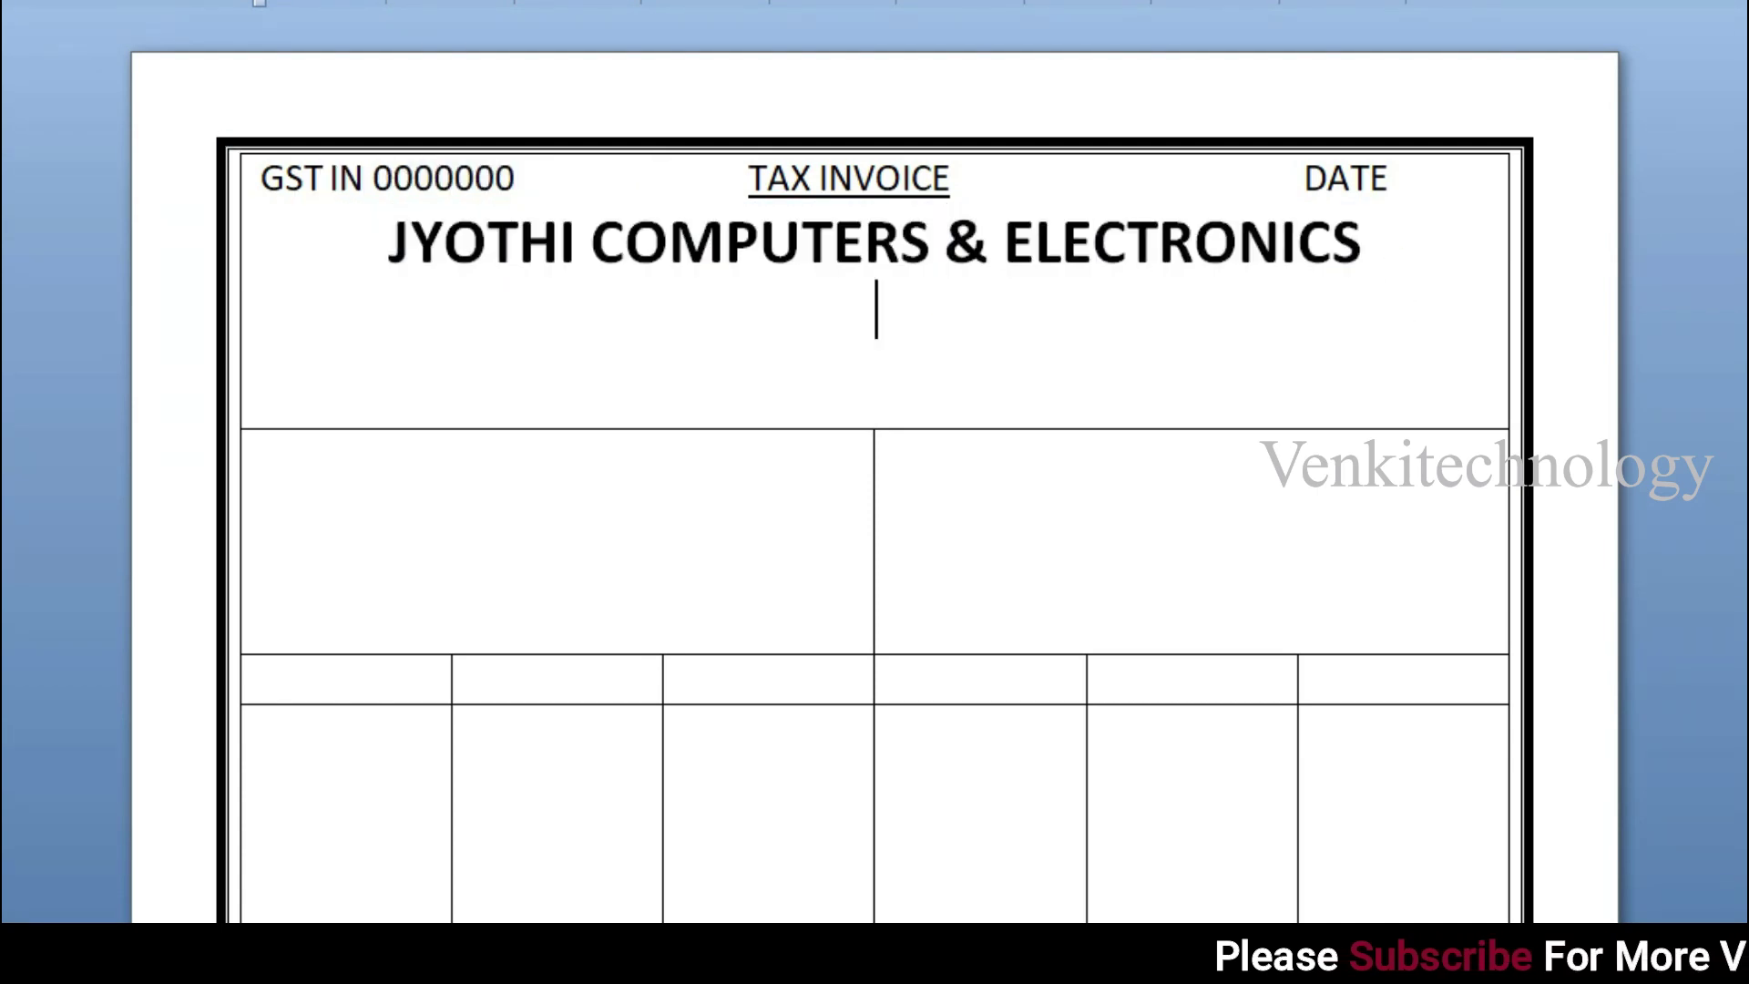
type("Near Daimond Park")
left_click_drag(1177, 300, 786, 311)
key("BackSpace")
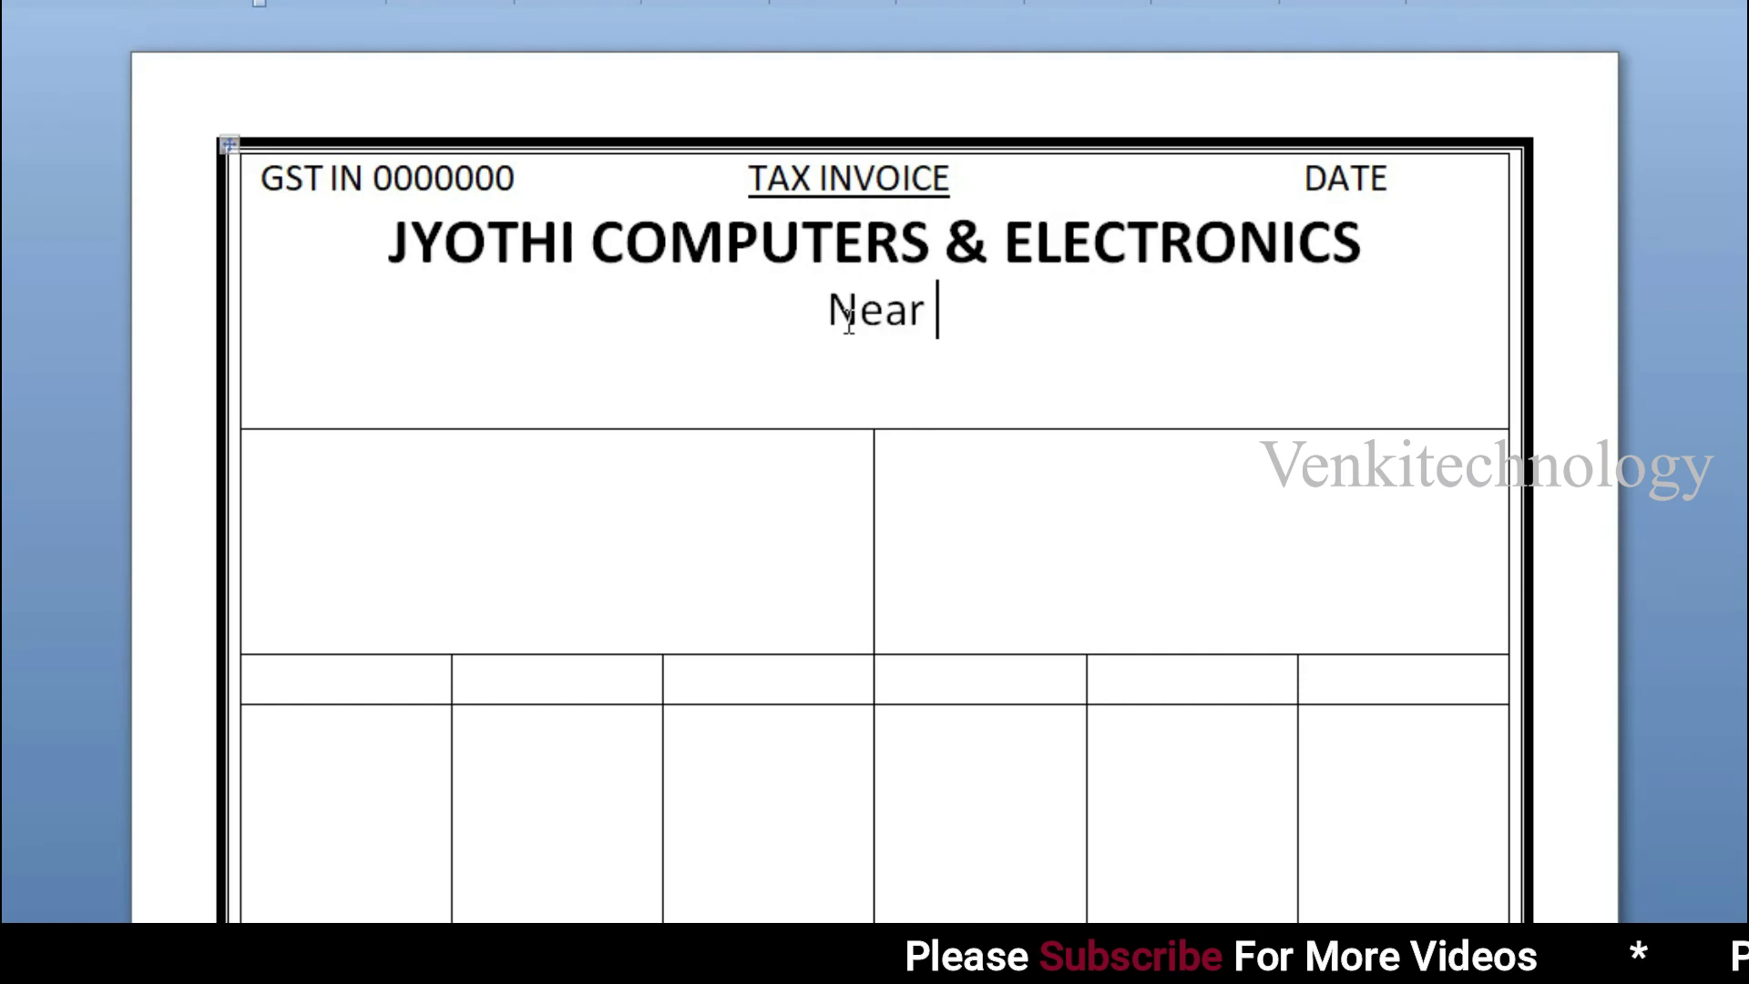
type("RTC Complex, Visakhapatnam")
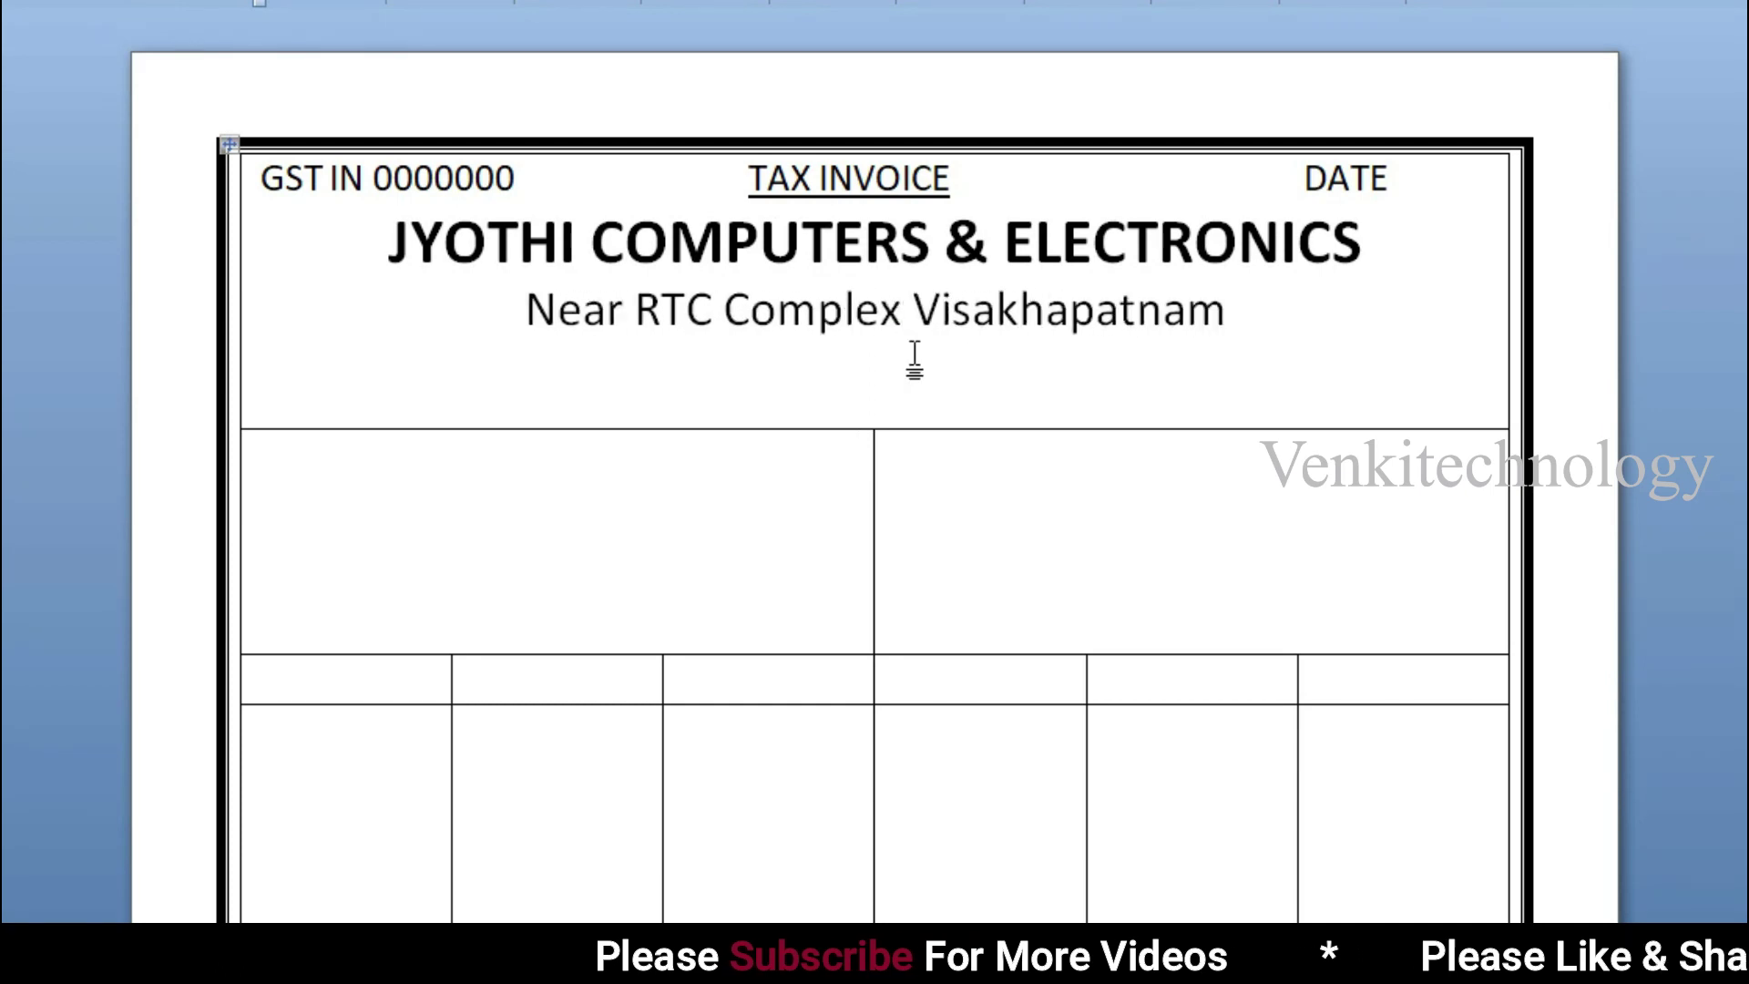
left_click(894, 310)
type(",")
left_click(1233, 309)
key("Return")
type("Phone: 00000000000")
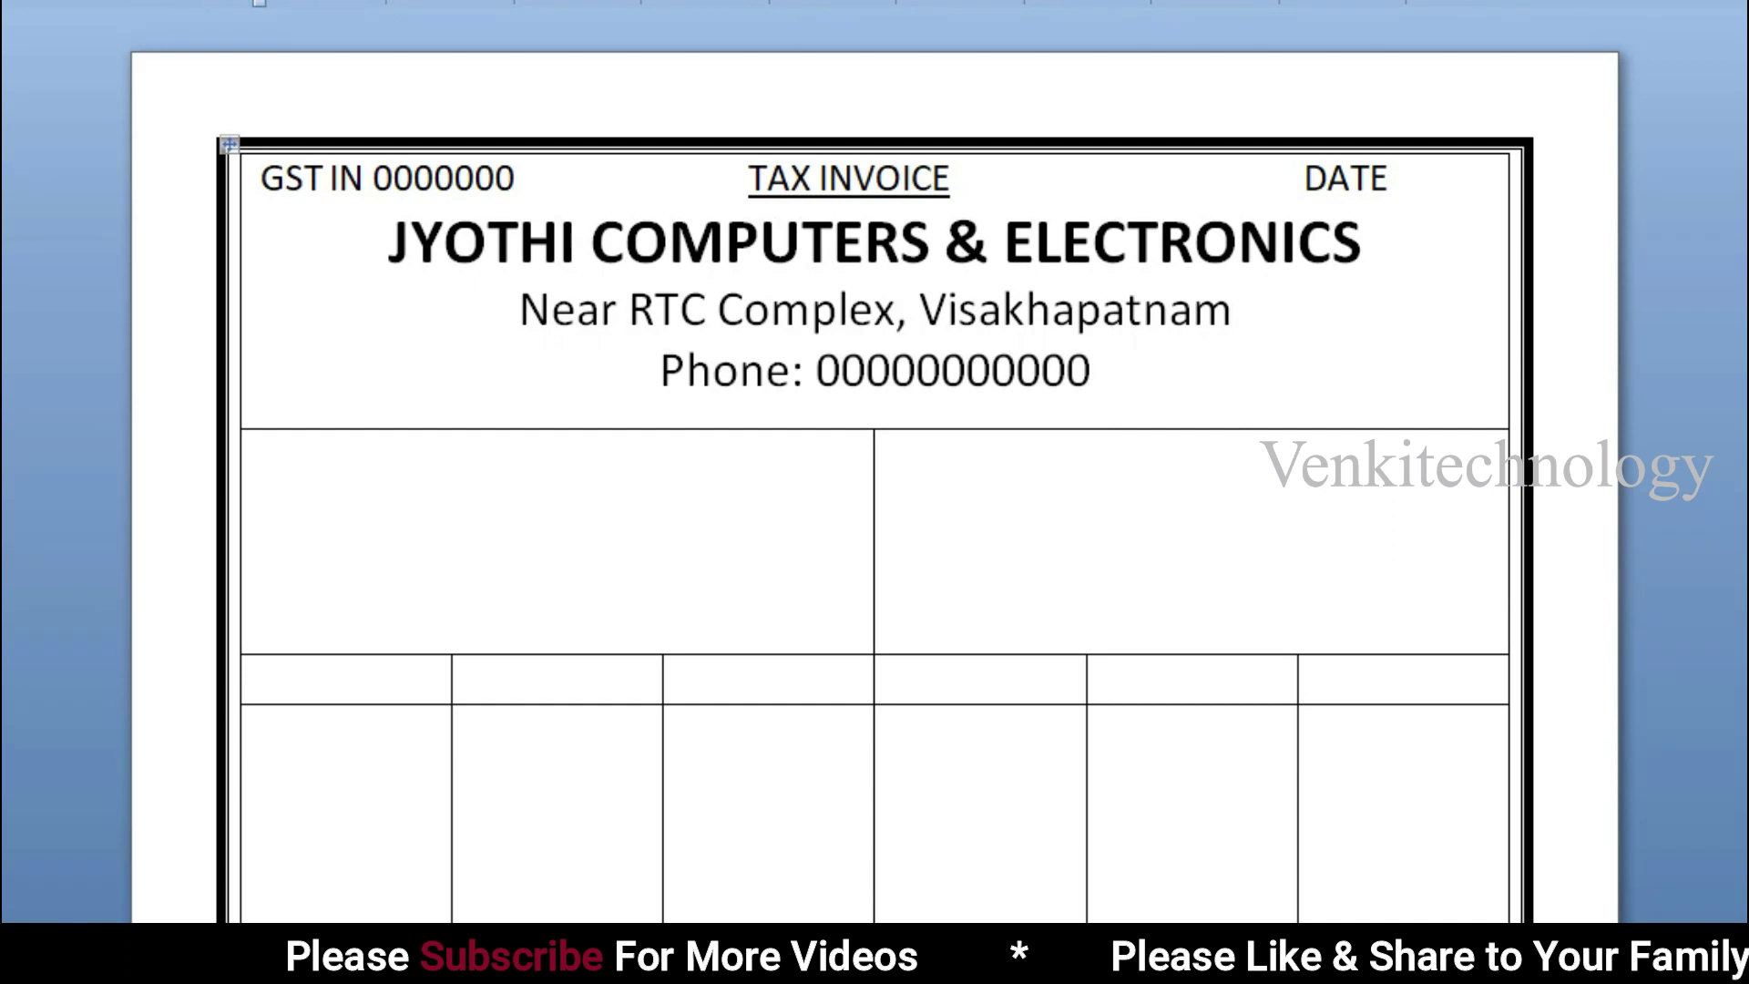
left_click(334, 486)
Step: Fill the left cell with underlined To blanks and space out the Invoice No and Due Date fields
type("To")
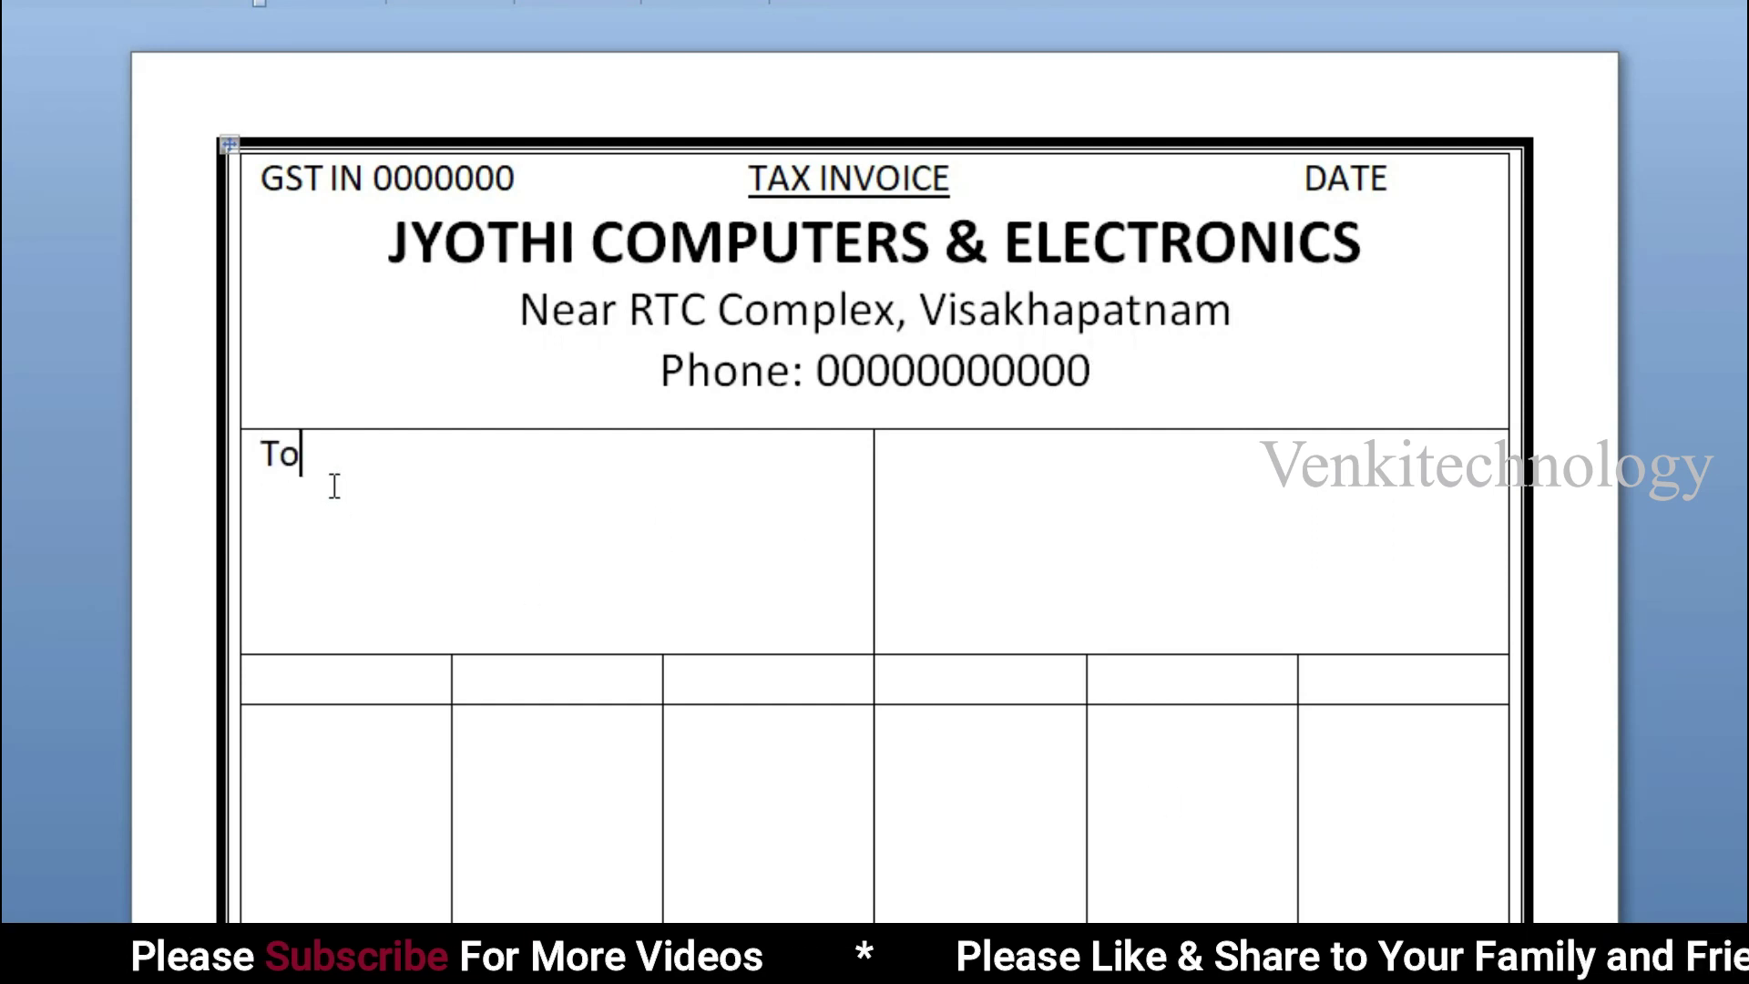
type("_______________________")
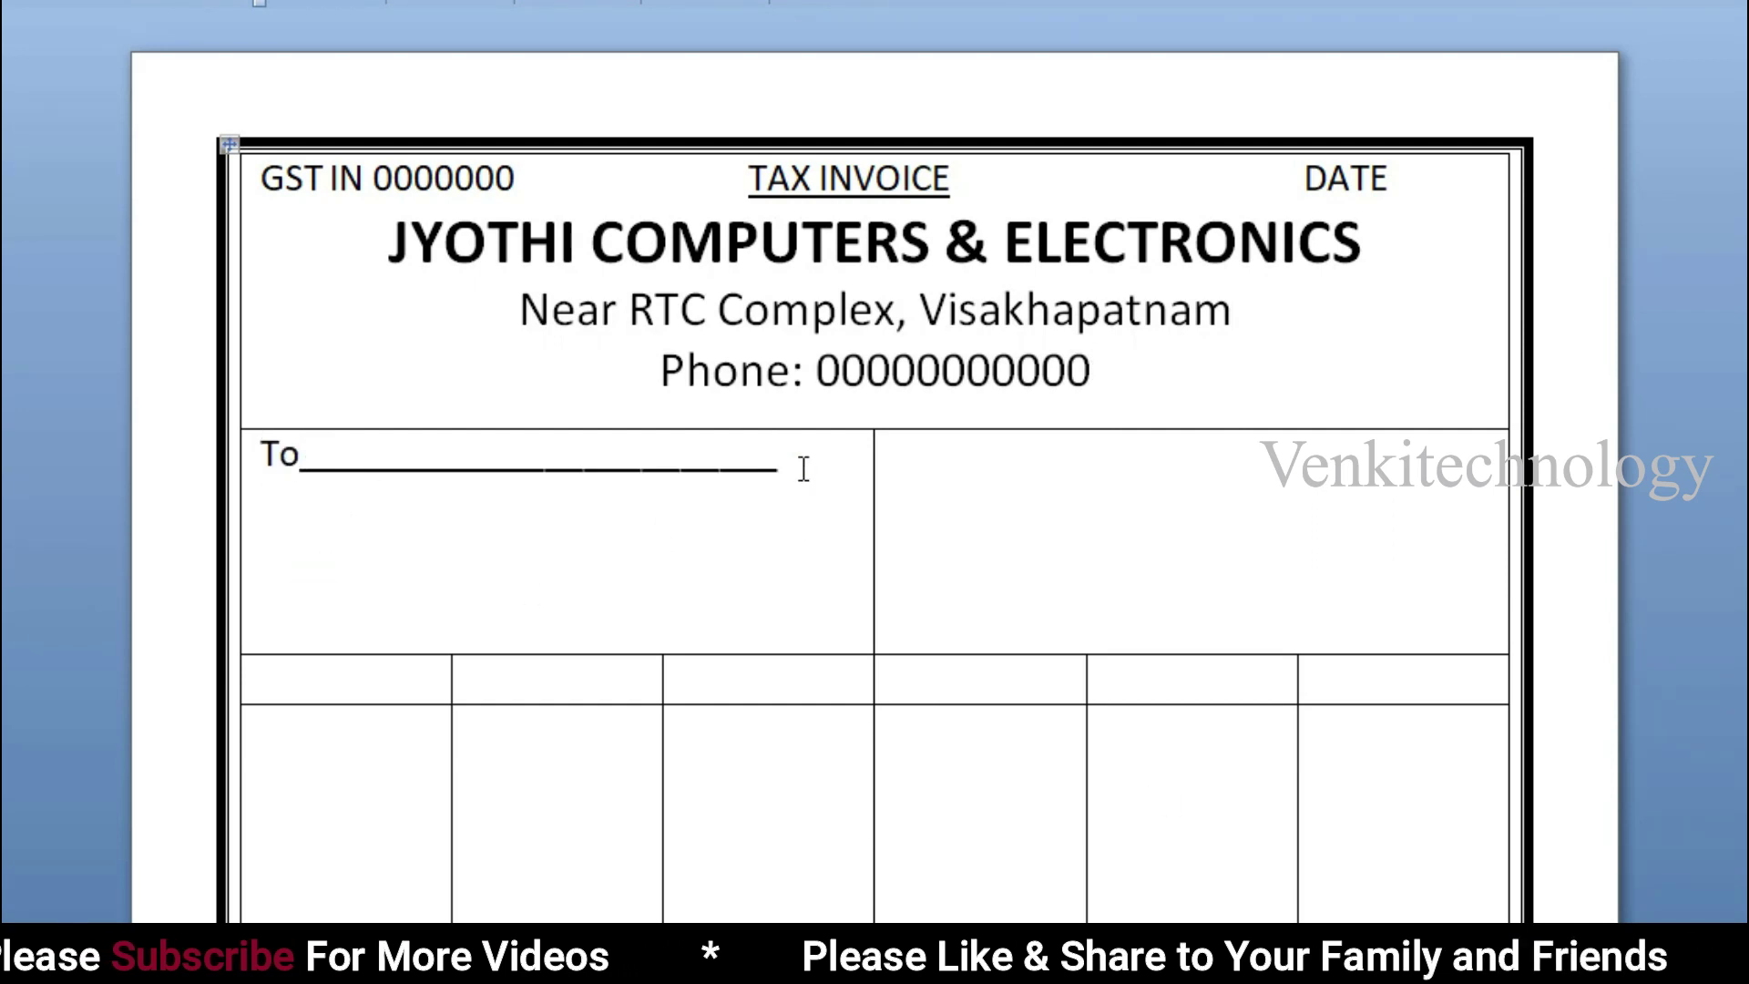
type("_ _______________________")
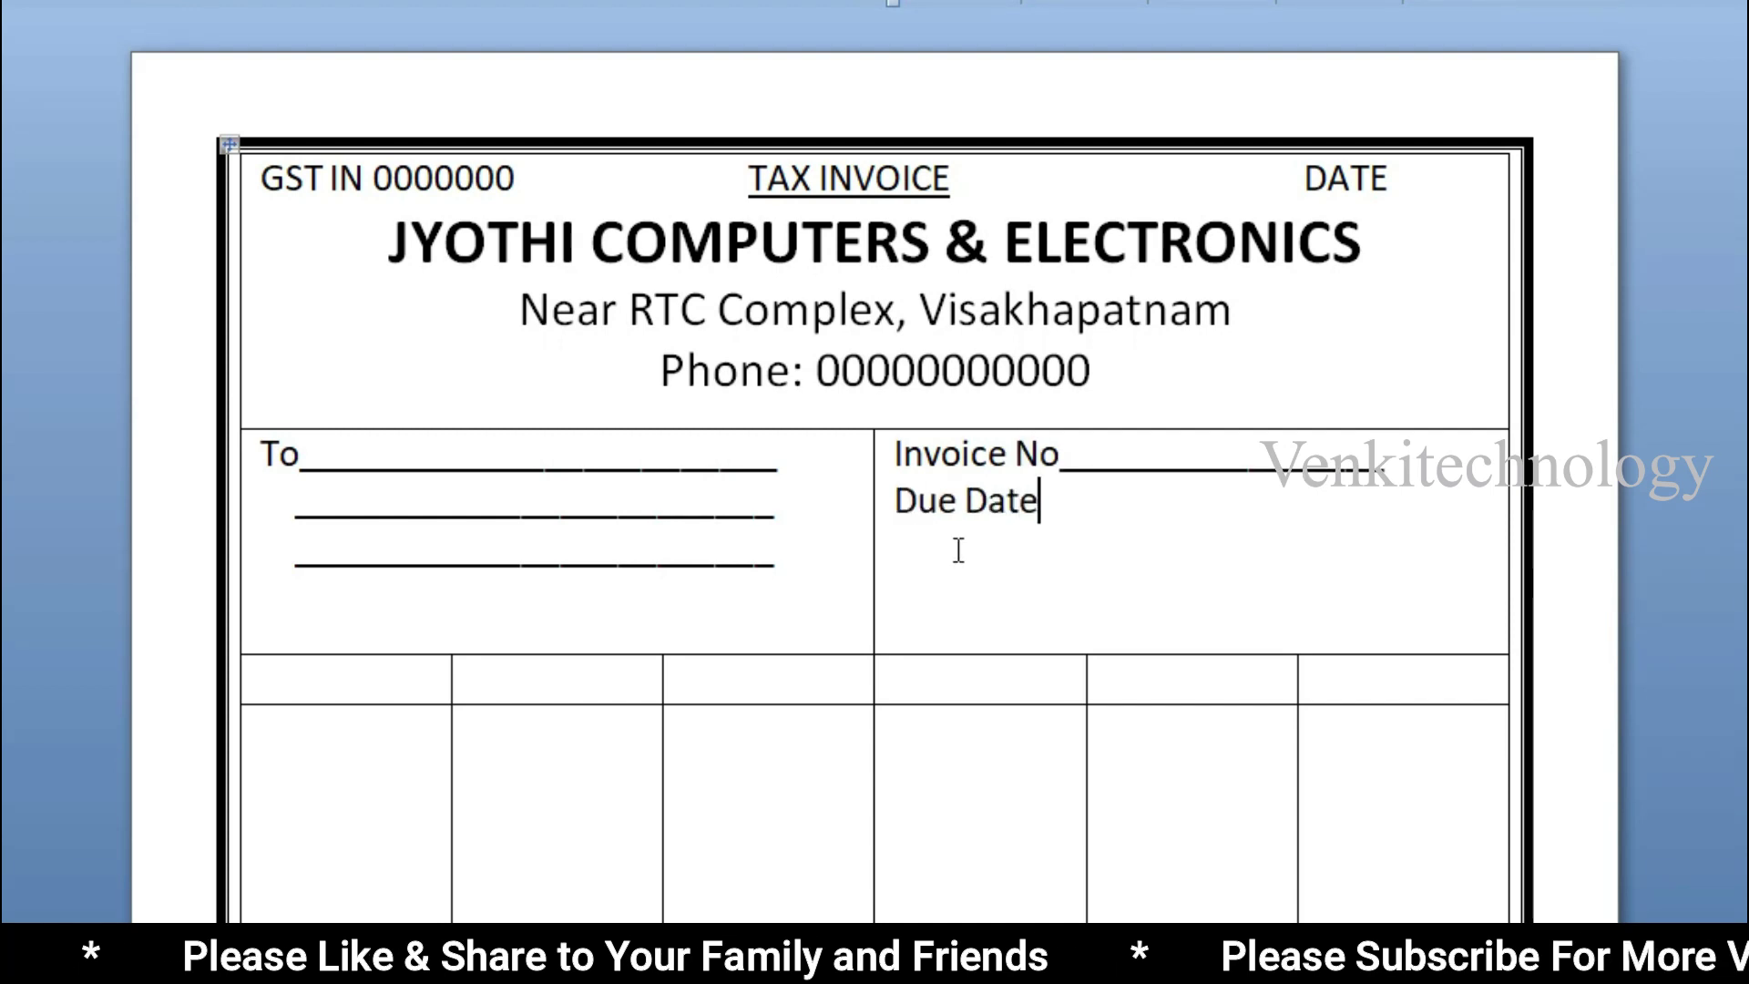
left_click(1406, 481)
key("Return")
Step: Type the column headings Sl, Particulars and QTY in the header row
type("Sl No")
key("Tab")
type("Part")
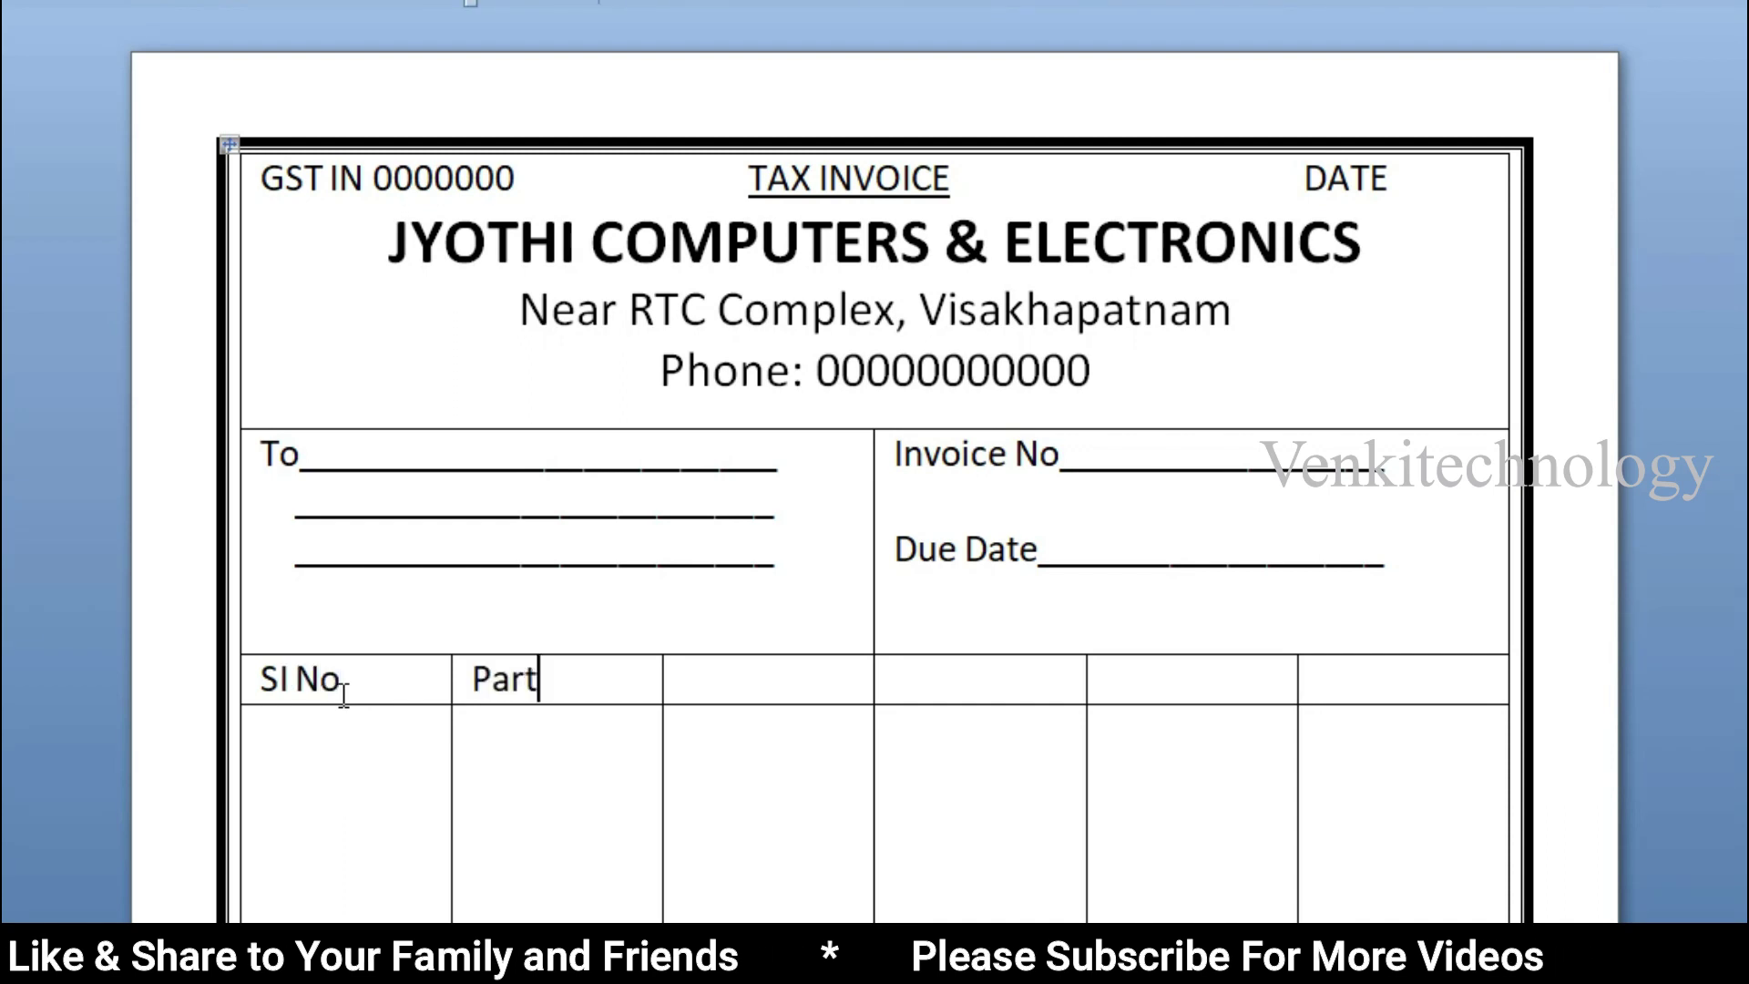
type("iculars")
key("Tab")
type("QTY")
key("Tab")
Step: Add the Rate heading and a merged Amount heading split into Rs and Ps
type("Rate")
key("Tab")
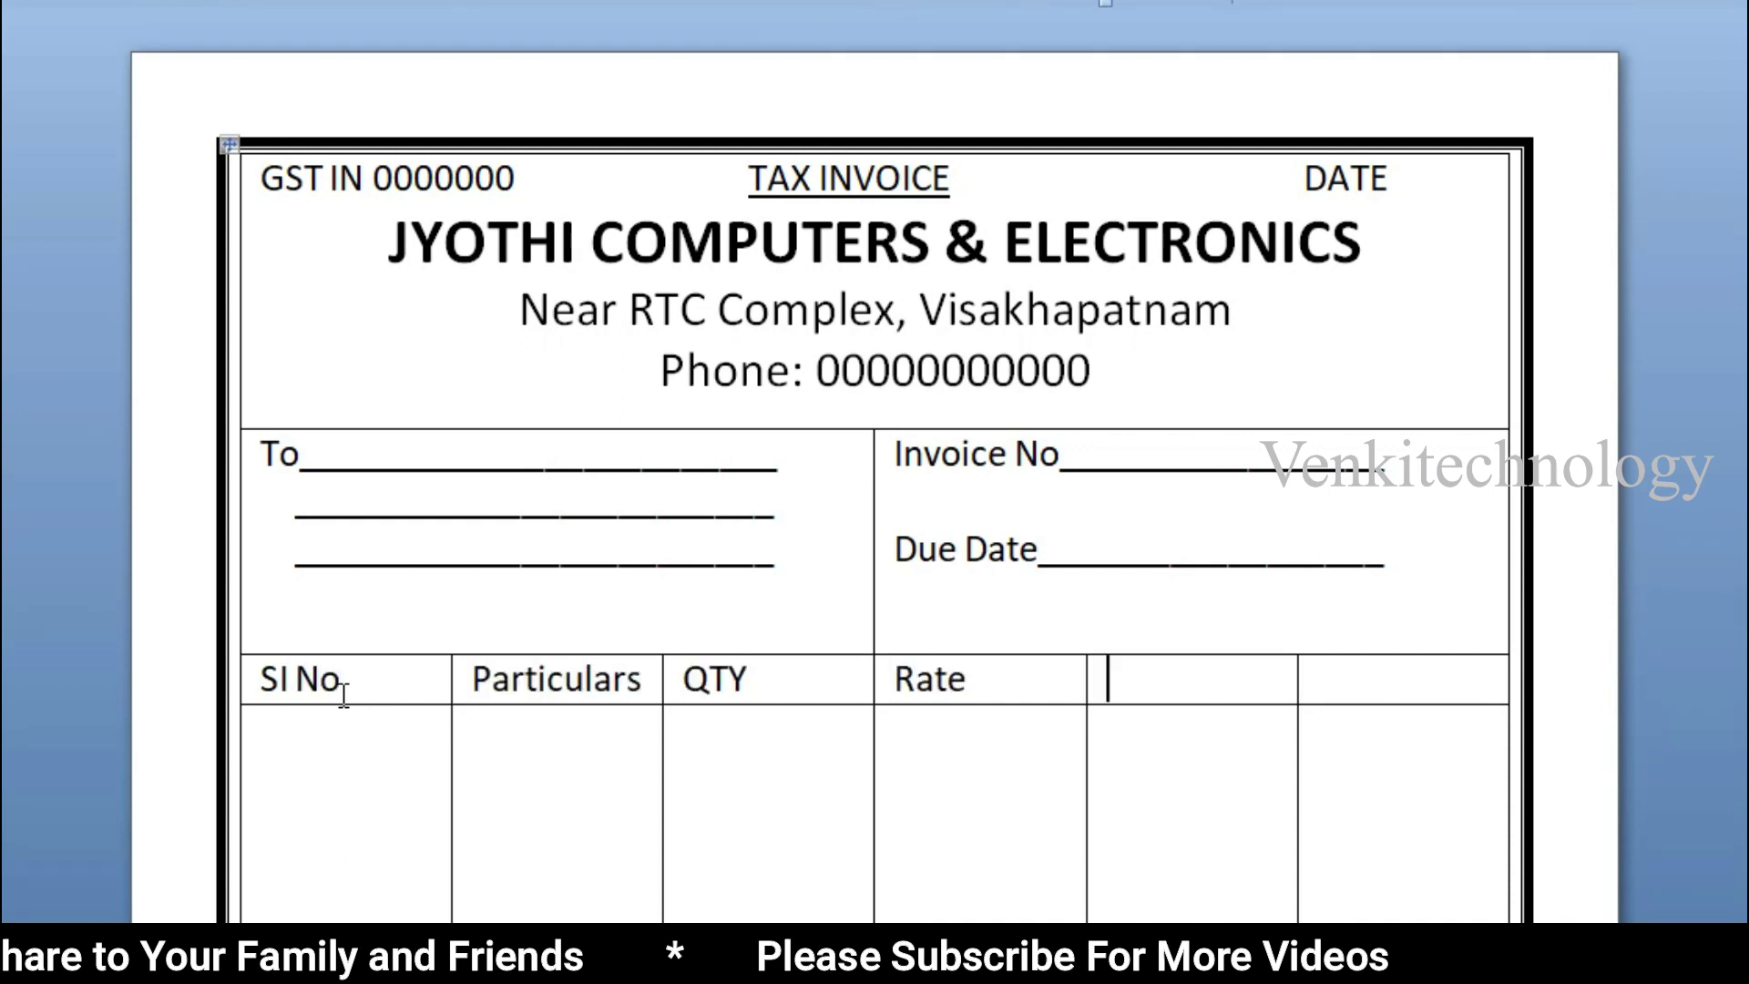
left_click(1297, 678)
left_click_drag(831, 703, 817, 730)
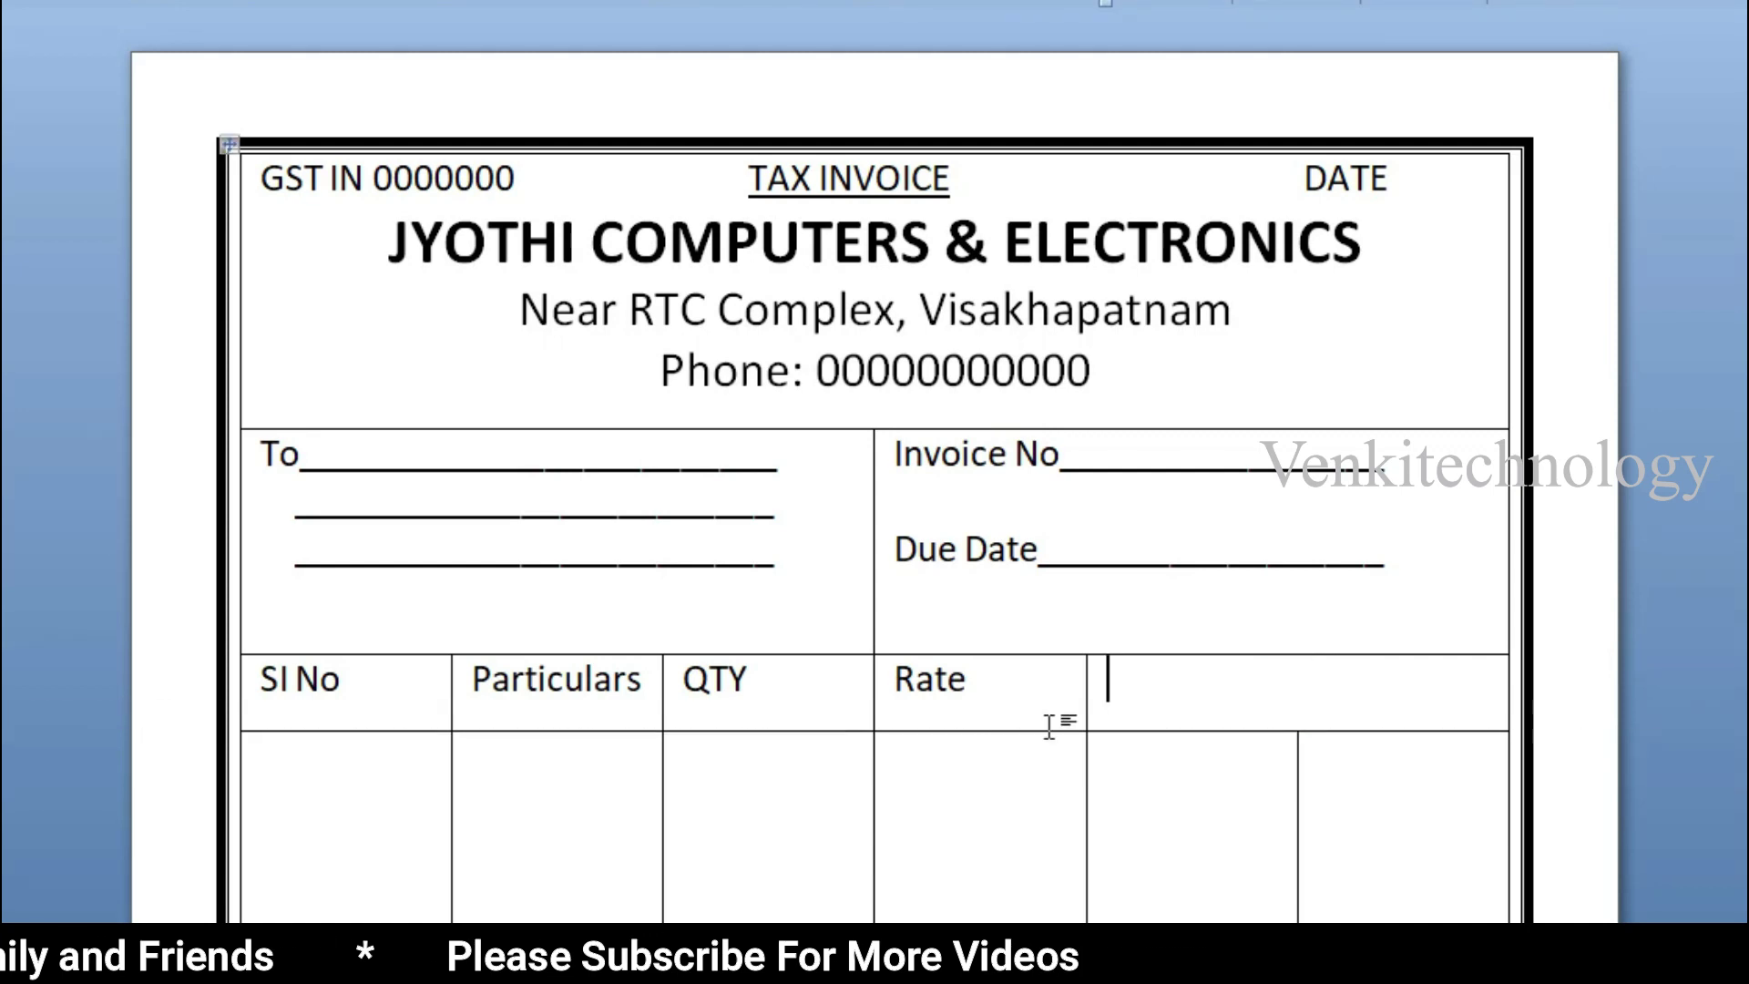
key("BackSpace")
key("BackSpace")
key("BackSpace")
type("mount")
key("Return")
type("Rs Ps")
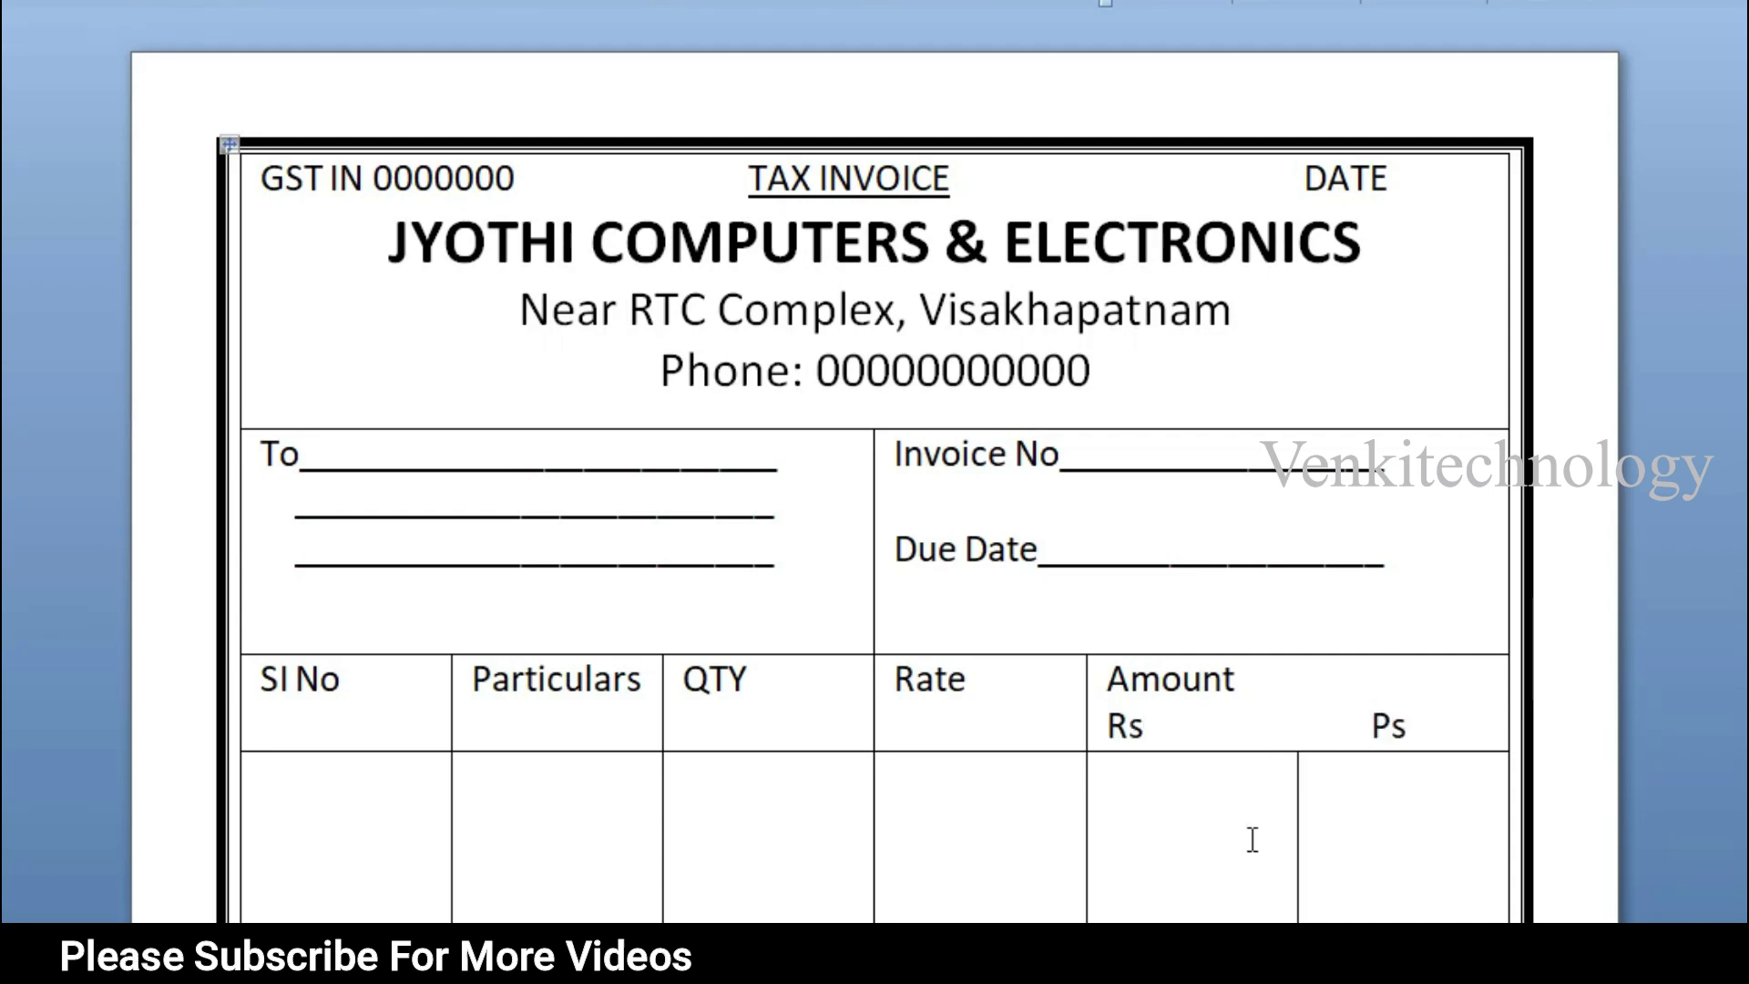
mouse_move(1297, 839)
left_mouse_down()
mouse_move(1363, 839)
mouse_move(1414, 883)
left_mouse_up()
mouse_move(1084, 867)
left_mouse_down()
mouse_move(1238, 866)
mouse_move(1262, 826)
left_mouse_up()
key("BackSpace")
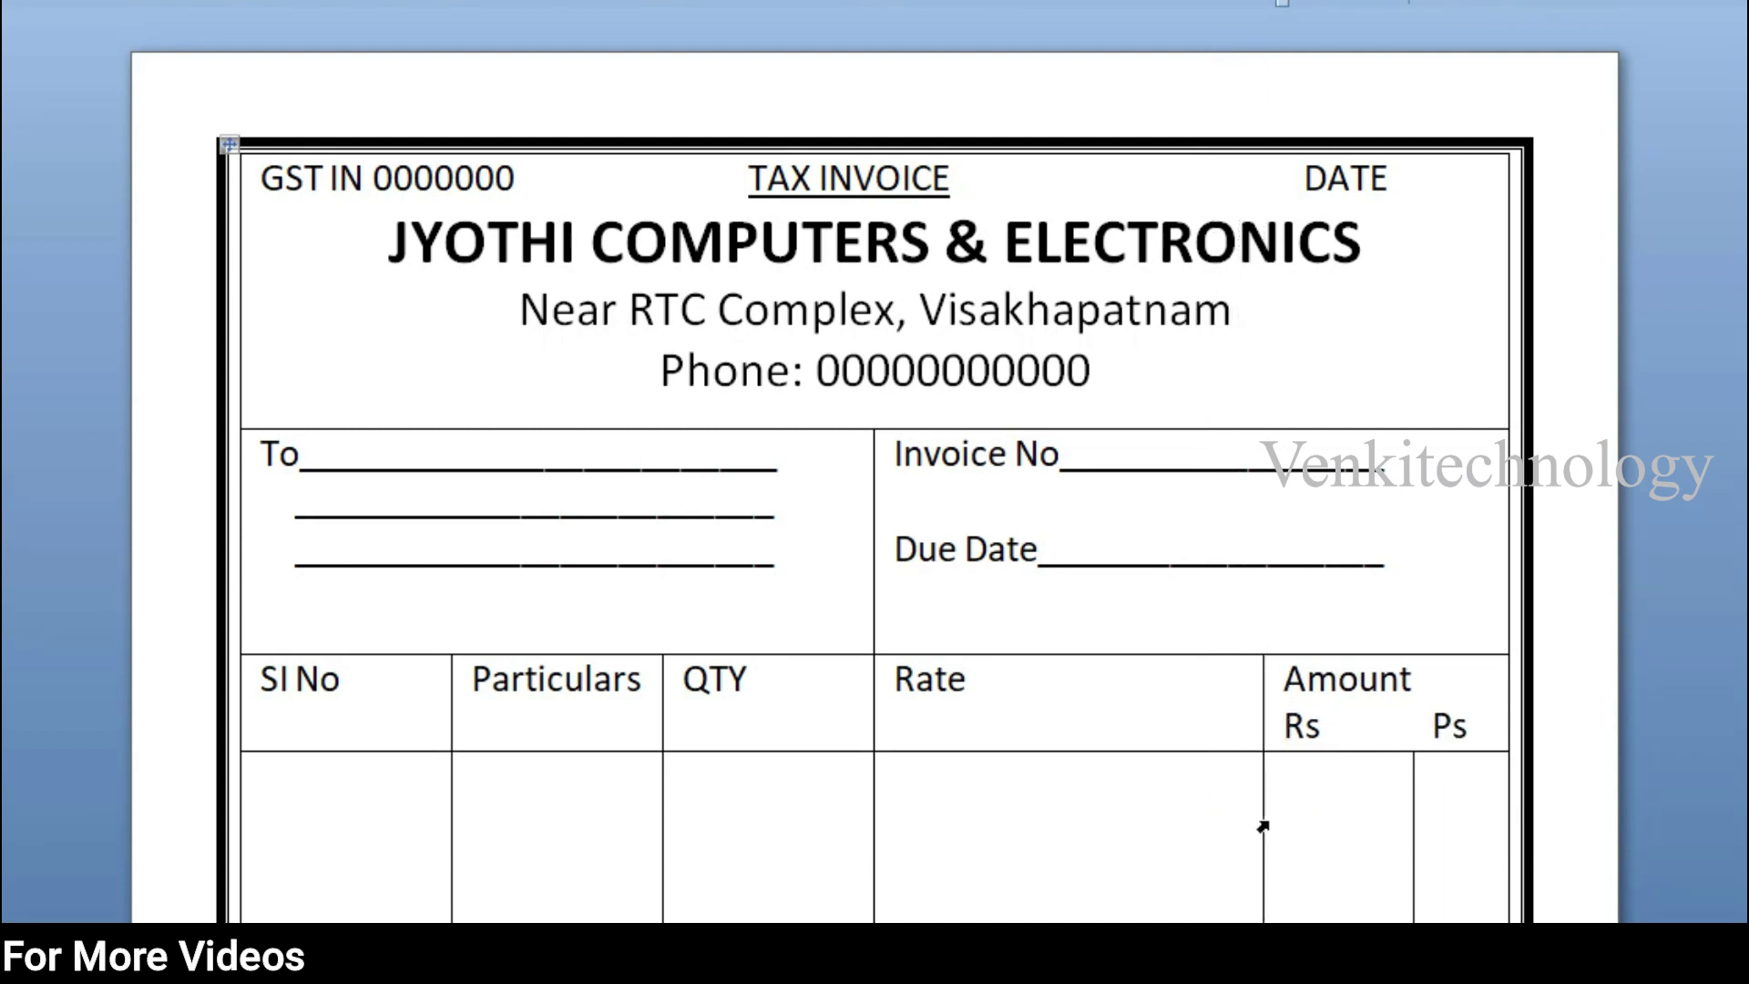
left_click_drag(1408, 835, 1439, 835)
Step: Resize the item columns and shorten the Due Date underline so it fits one line
scroll(867, 714, "down", 3)
left_click_drag(871, 715, 988, 719)
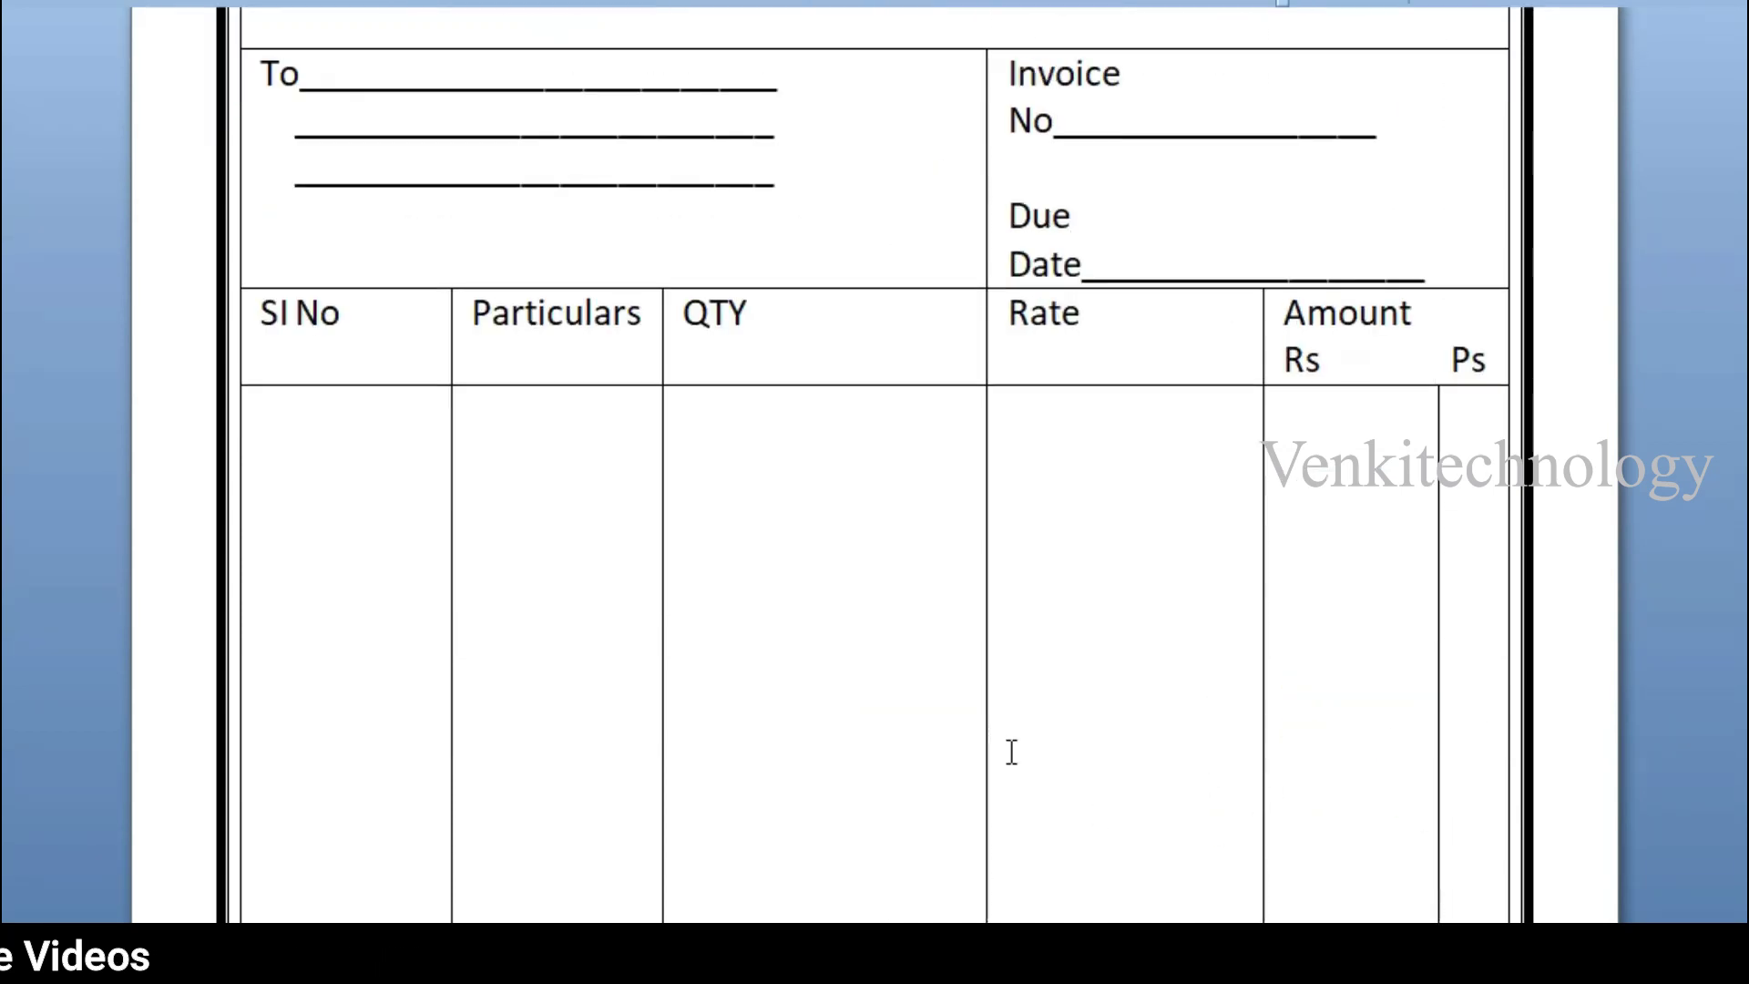
scroll(1007, 749, "up", 2)
left_click(1424, 527)
key("BackSpace")
key("BackSpace")
key("BackSpace")
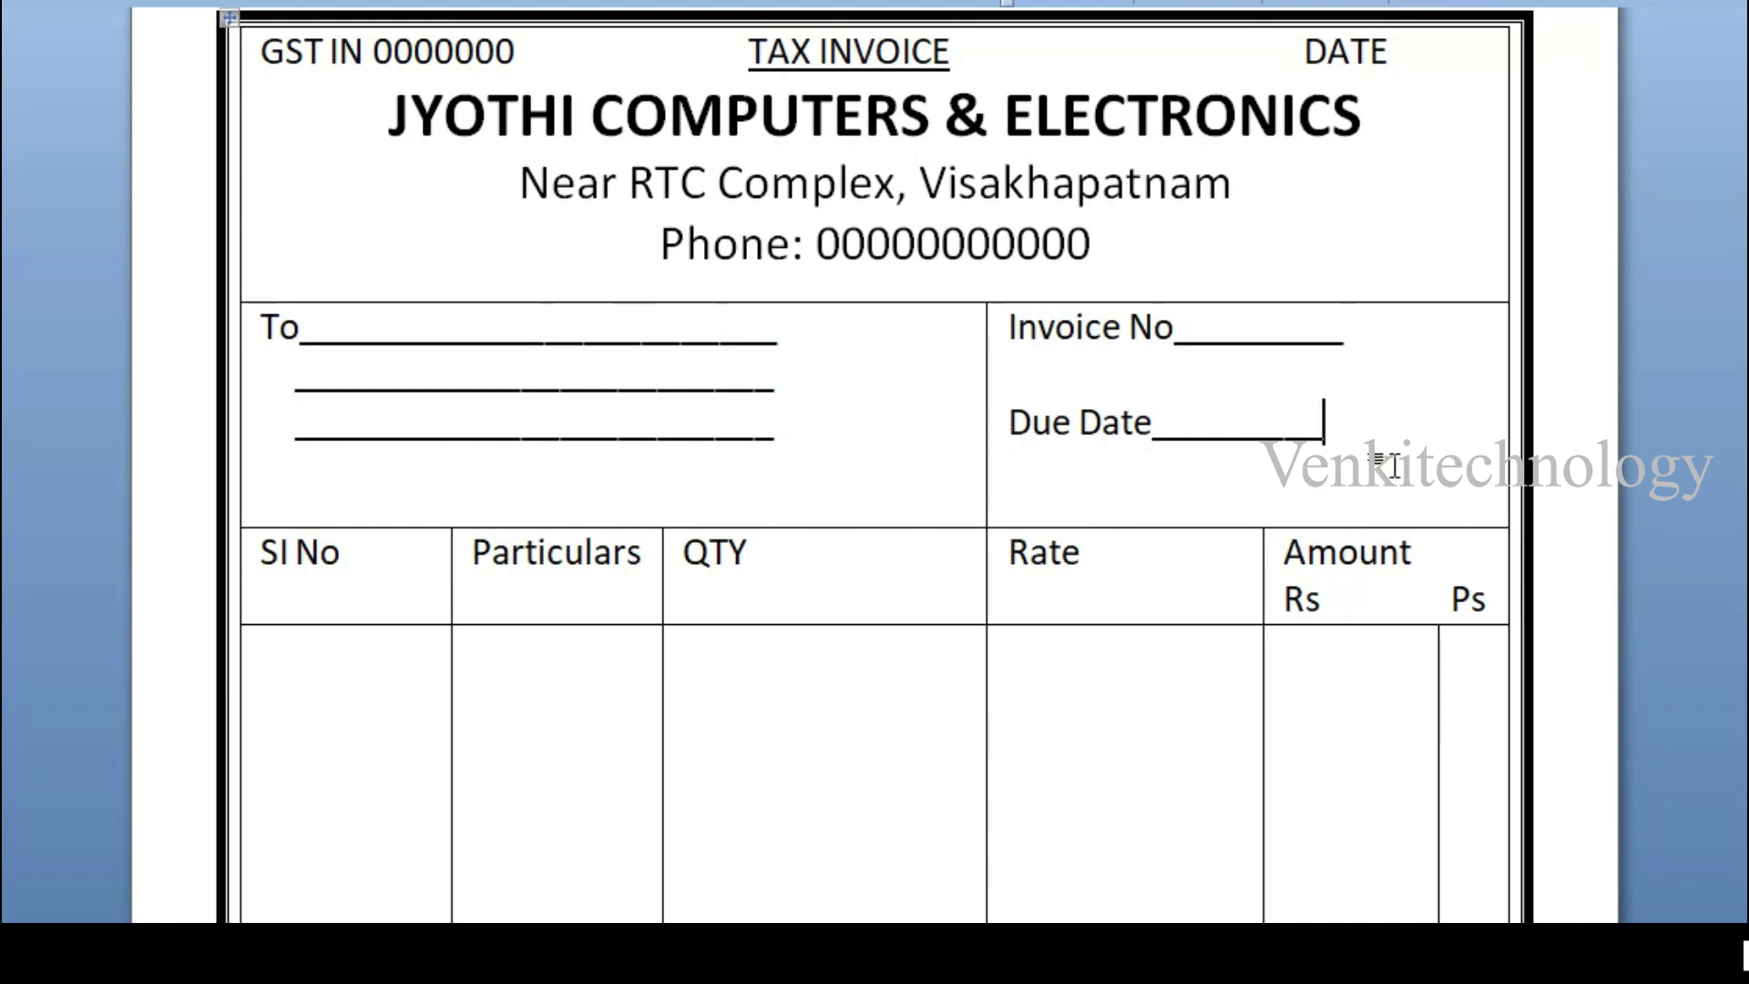
left_click_drag(983, 719, 1035, 720)
left_click_drag(663, 765, 836, 769)
scroll(859, 773, "down", 3)
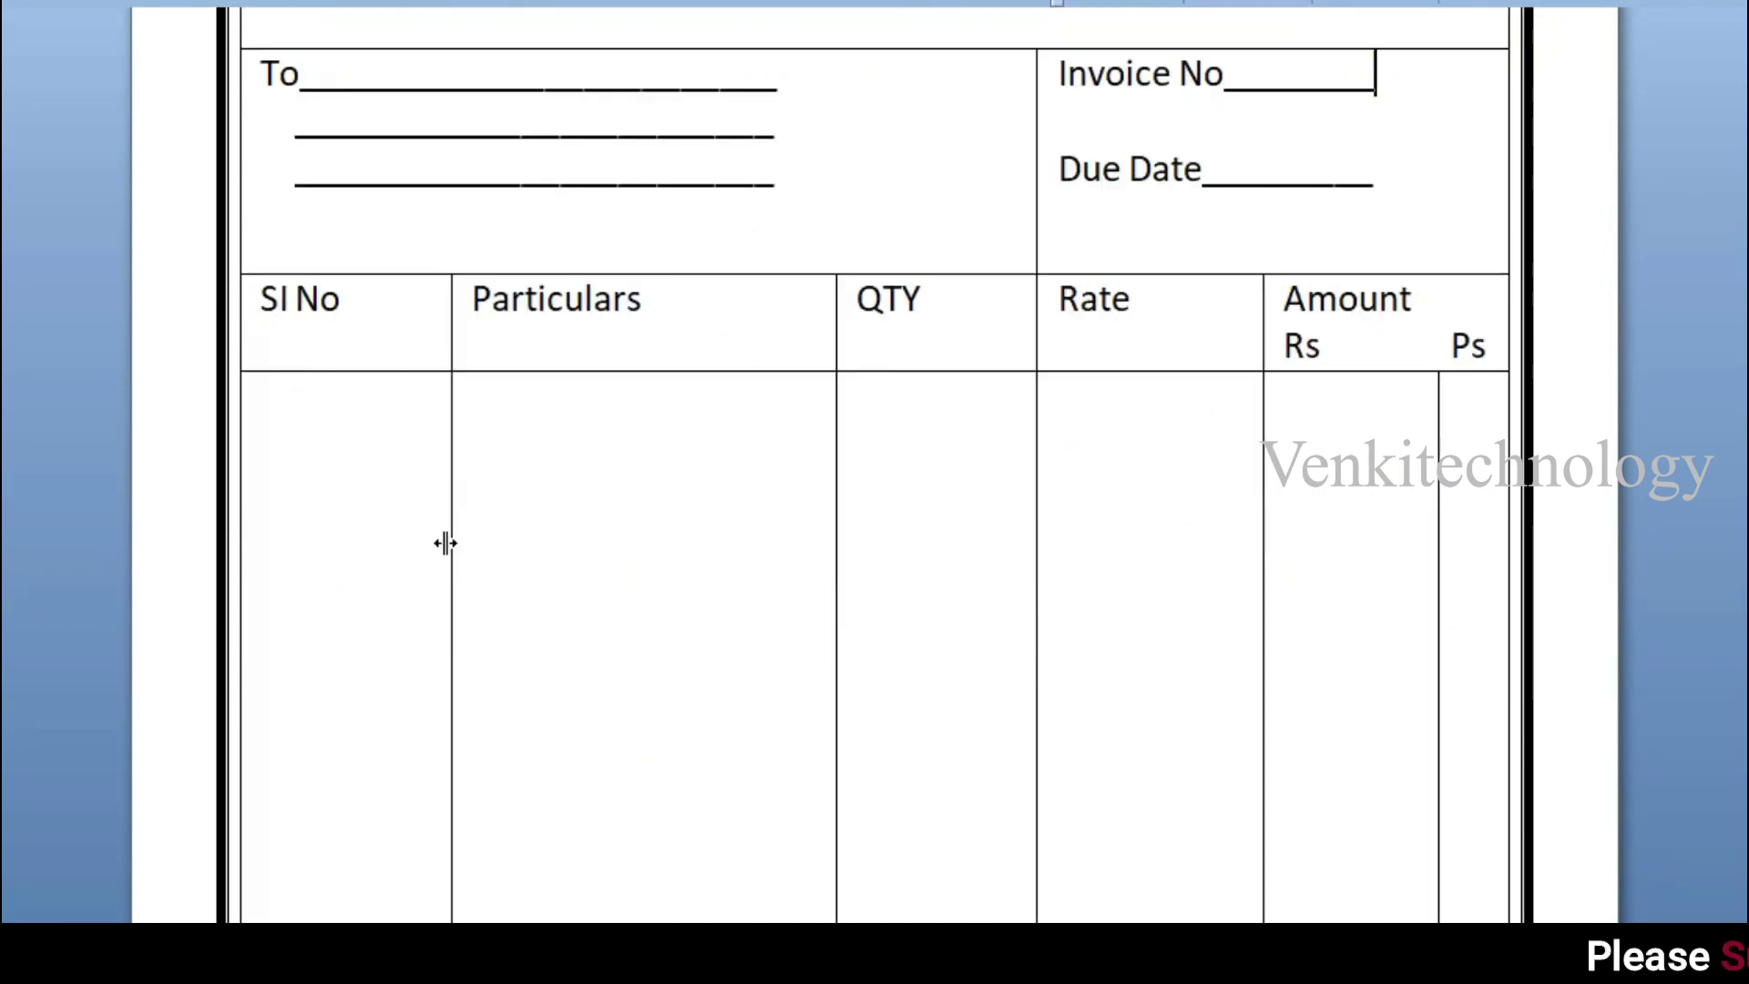
left_click_drag(445, 543, 384, 546)
scroll(518, 592, "up", 3)
Step: Centre the SI No to Rate headings horizontally and vertically in their cells
left_click_drag(244, 550, 1215, 570)
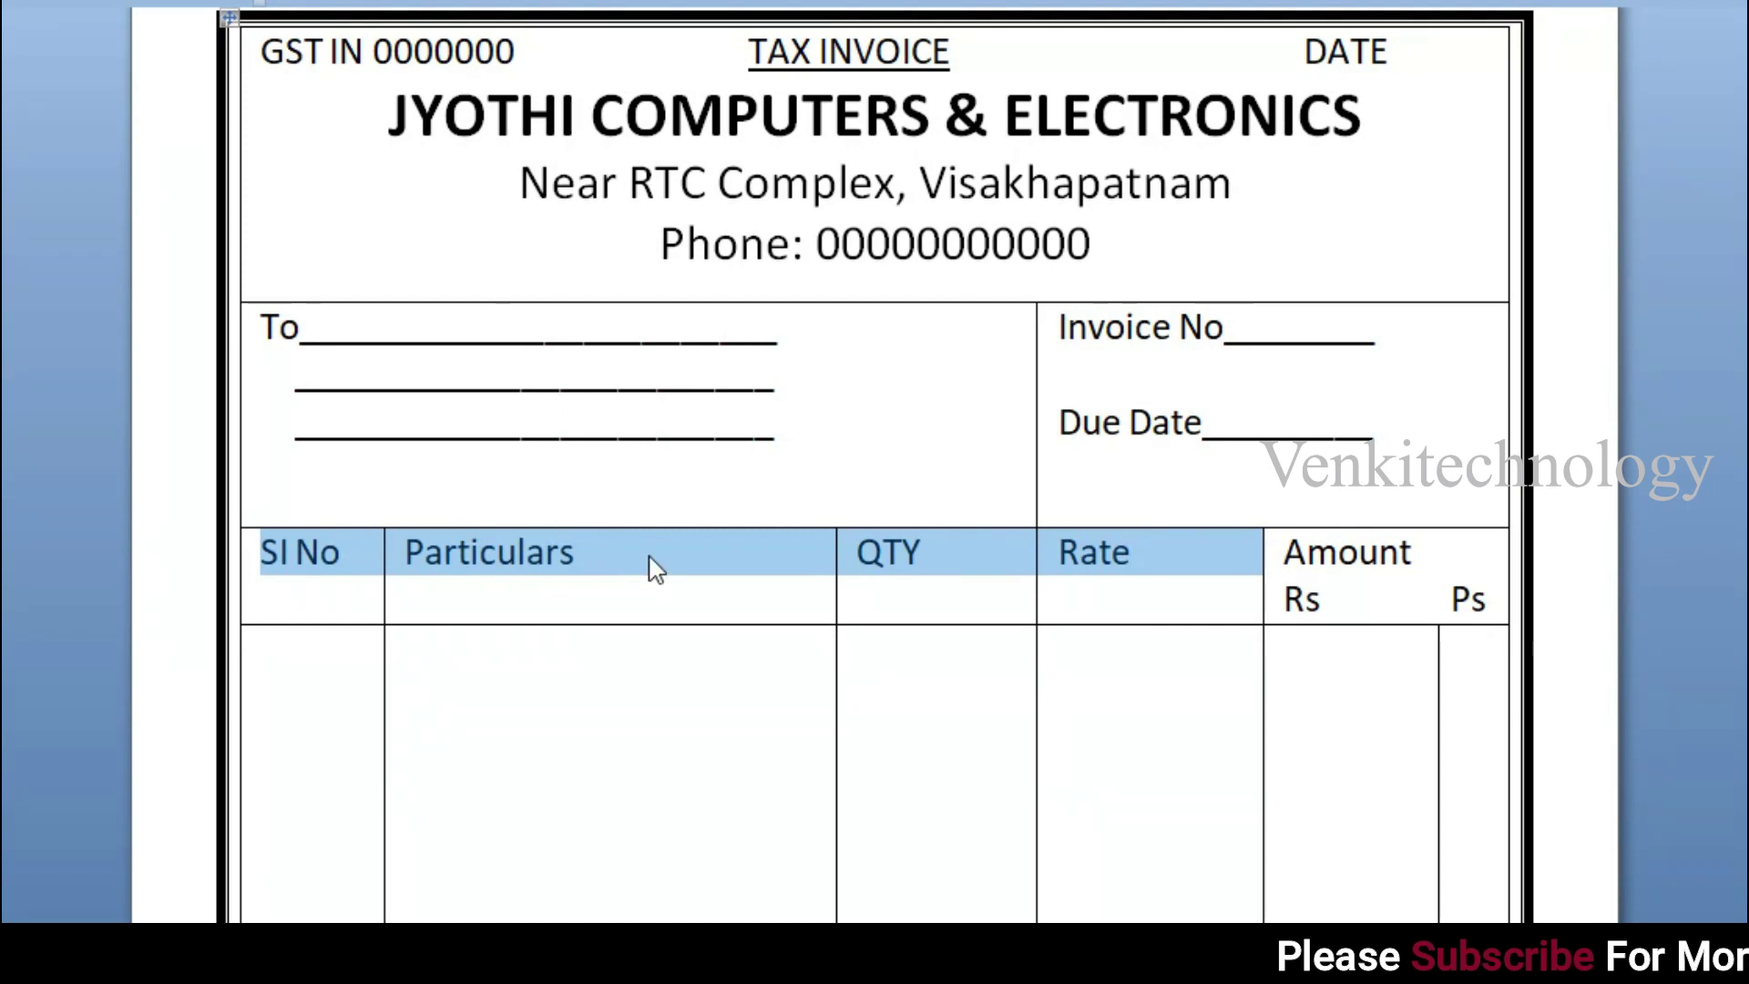
right_click(584, 552)
left_click(1006, 866)
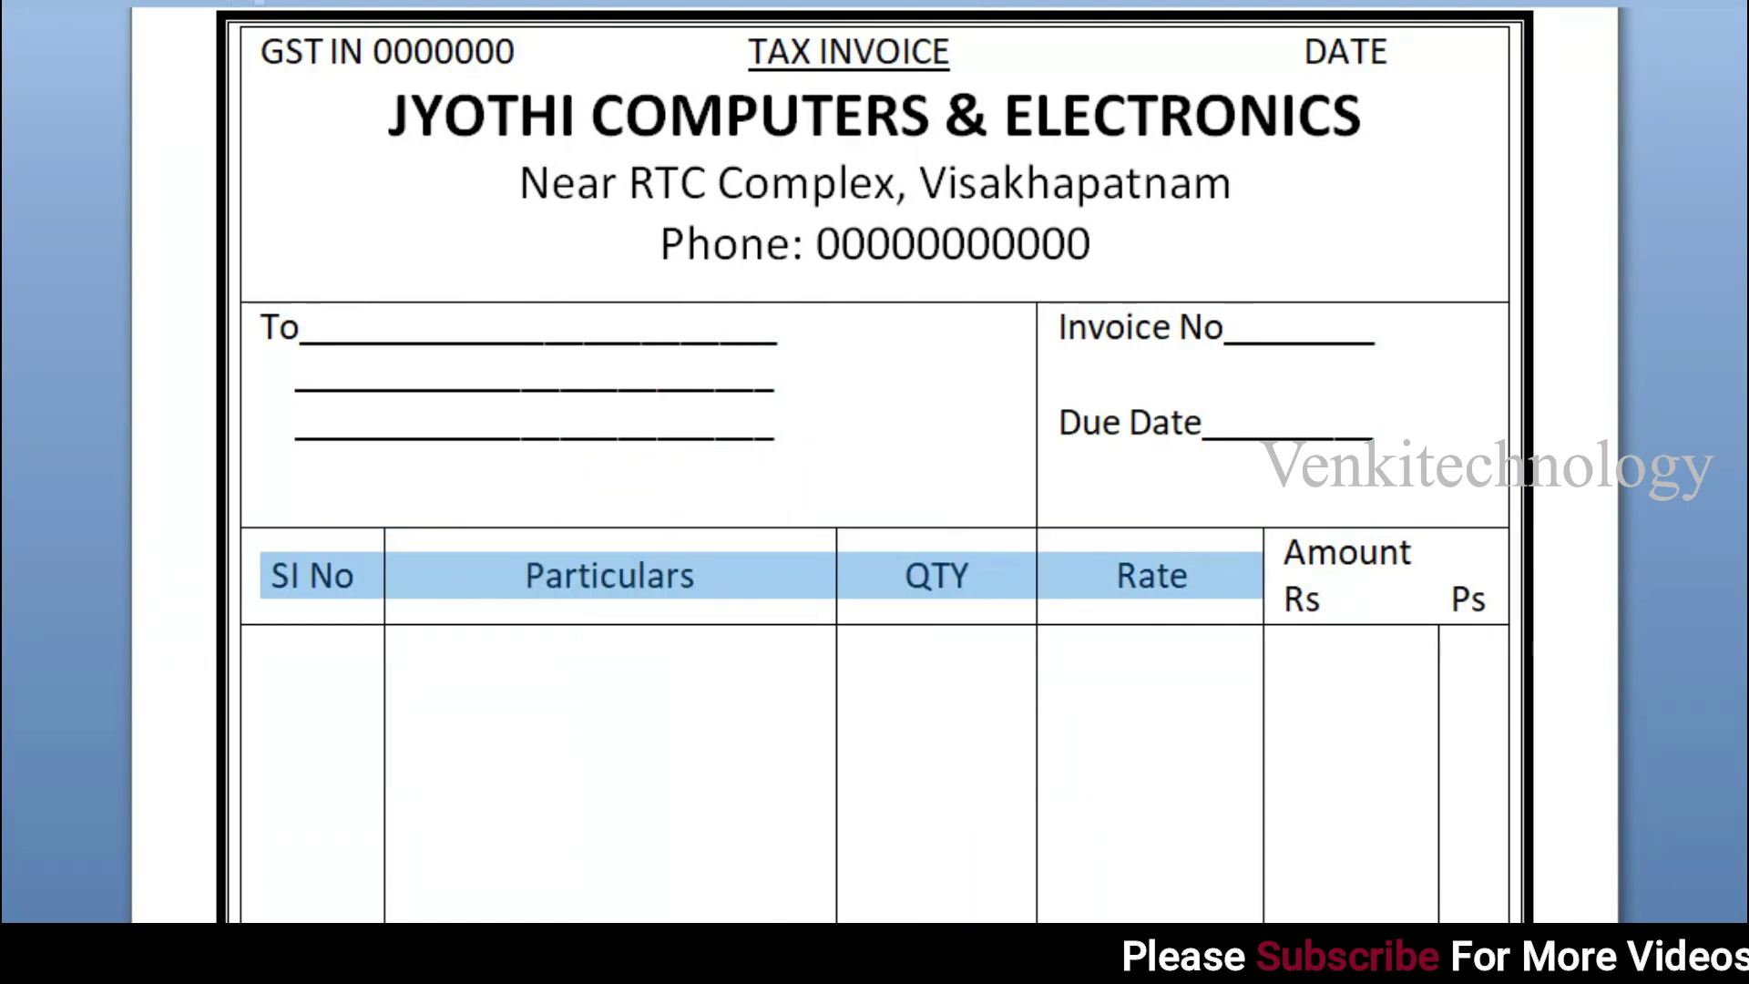
left_click(598, 891)
Step: Redraw the upper table borders with a thicker 1½ pt line
scroll(1202, 418, "up", 3)
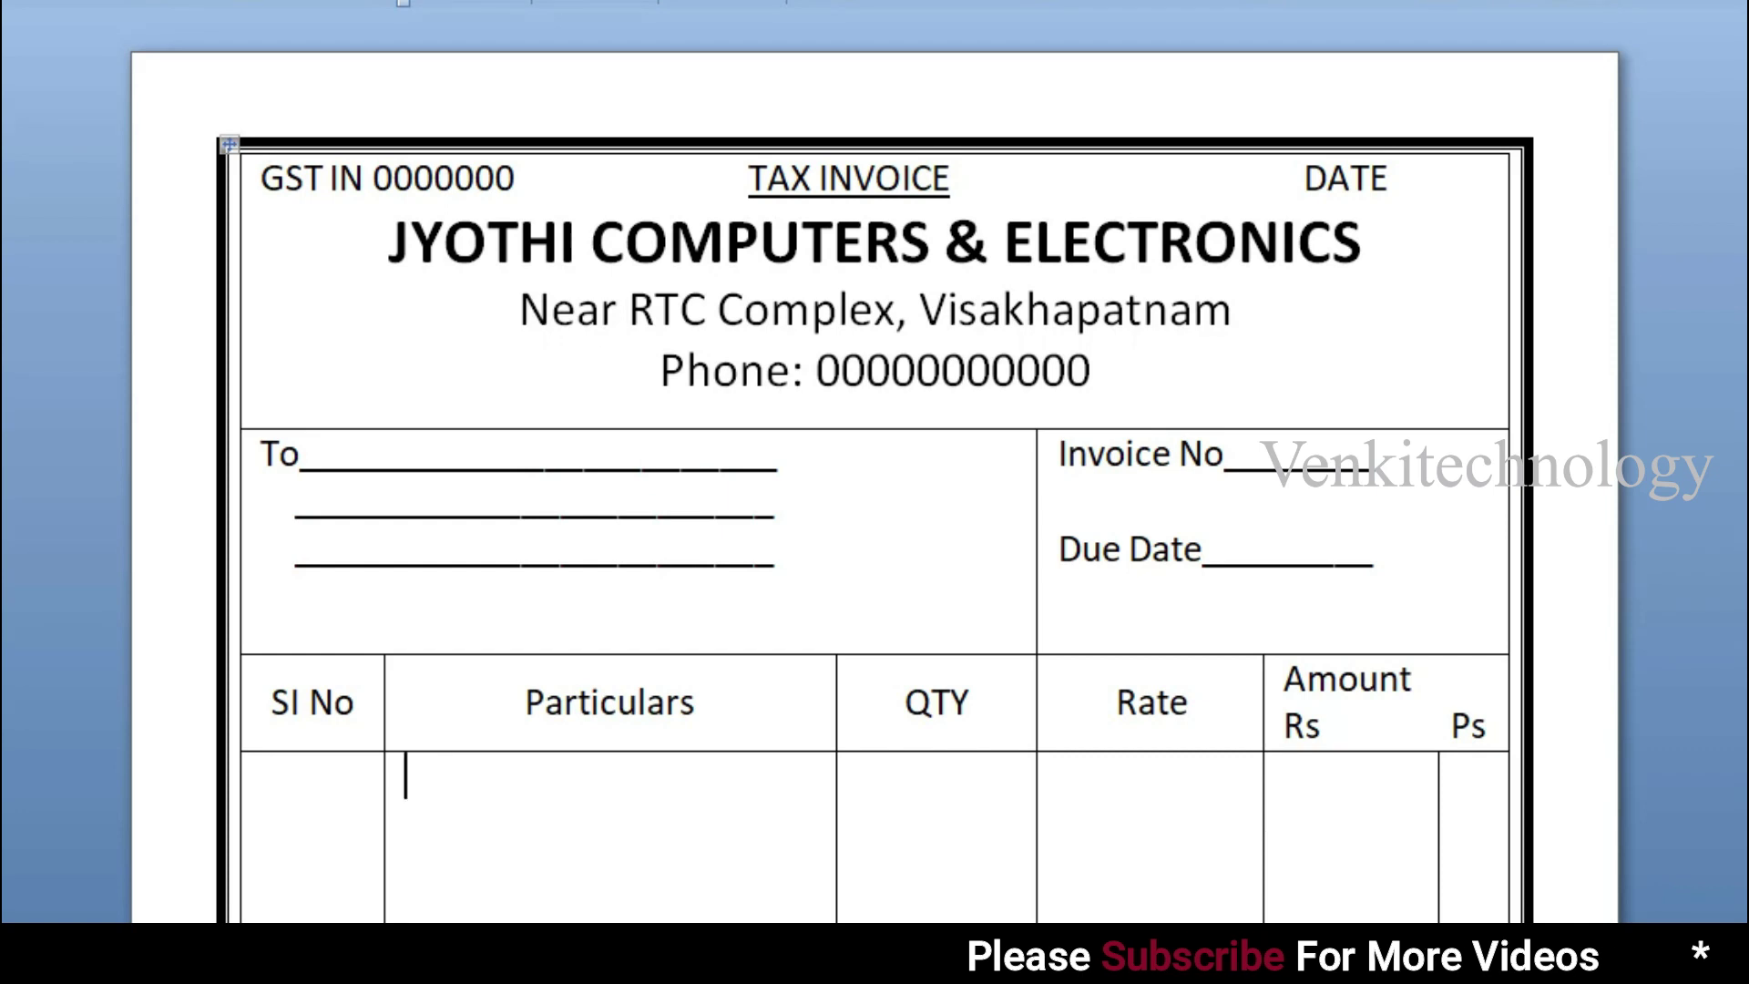
left_click(1585, 86)
left_click(649, 428)
left_click(1508, 292)
scroll(1509, 292, "down", 3)
left_click(1038, 491)
left_click(937, 546)
left_click(547, 547)
scroll(492, 510, "up", 5)
Step: Thicken the item table's left and right outer borders
left_click(1285, 392)
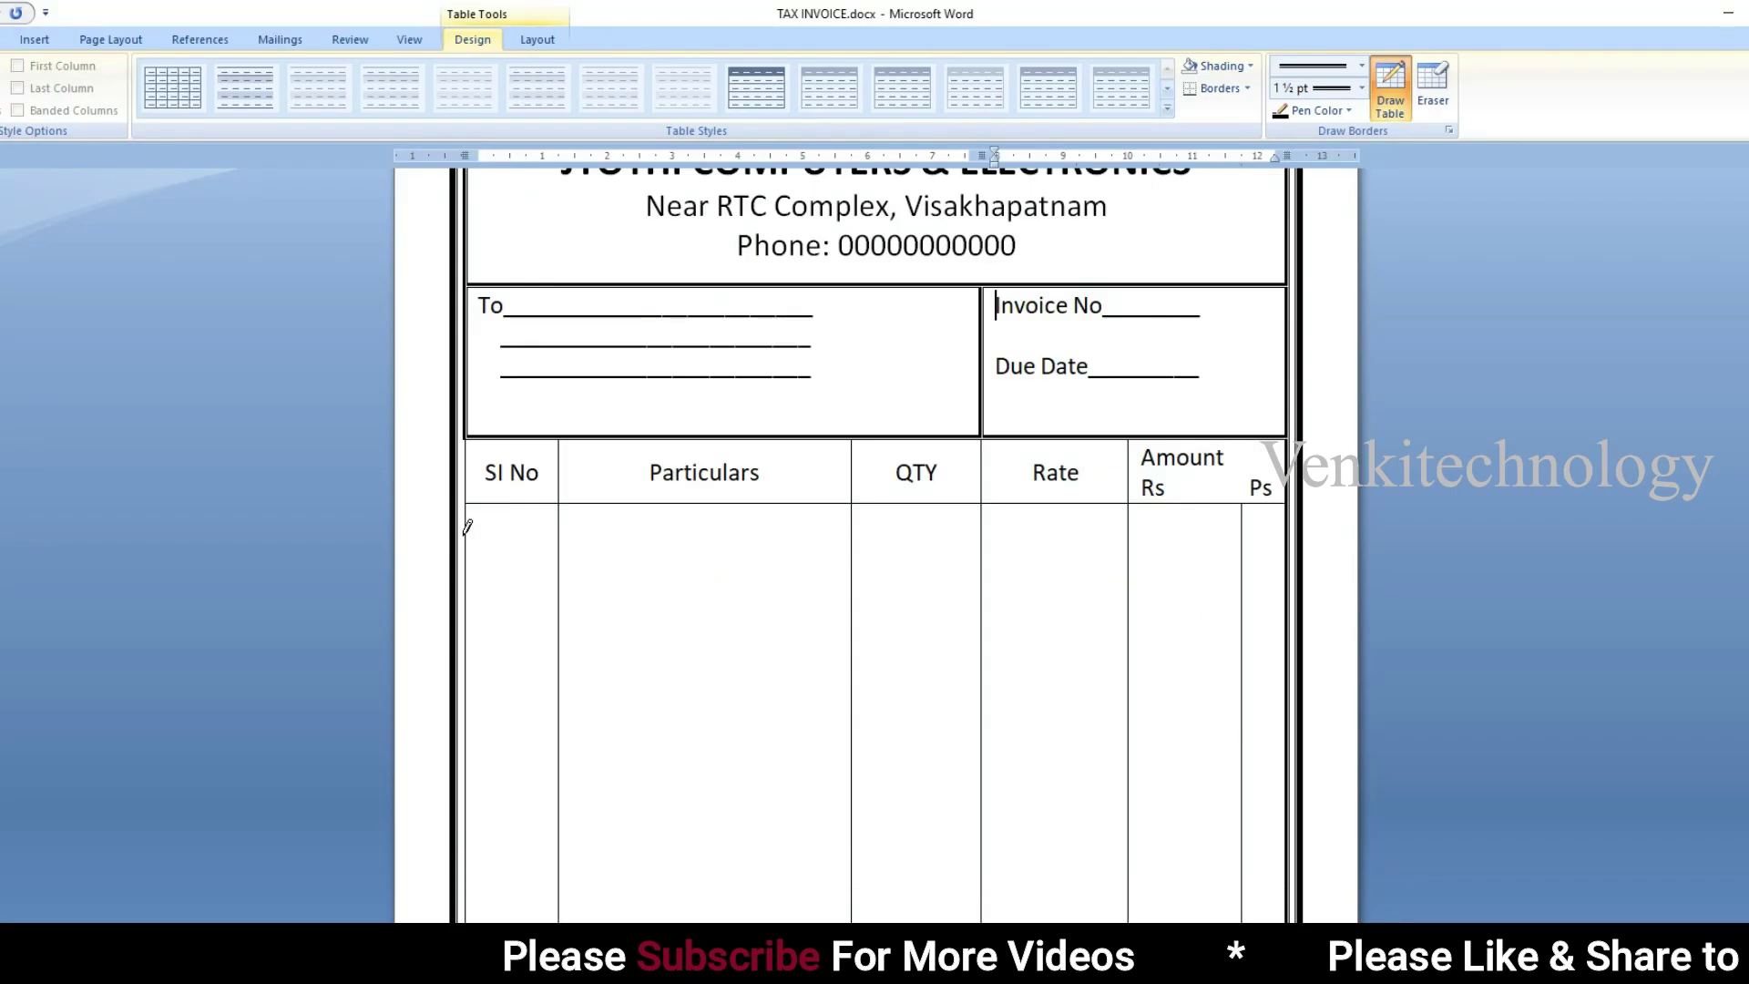
left_click(466, 528)
scroll(526, 363, "down", 5)
scroll(526, 363, "up", 5)
left_click_drag(558, 881, 468, 880)
scroll(557, 902, "down", 3)
scroll(625, 860, "up", 3)
scroll(625, 859, "down", 5)
key("Escape")
scroll(664, 808, "up", 5)
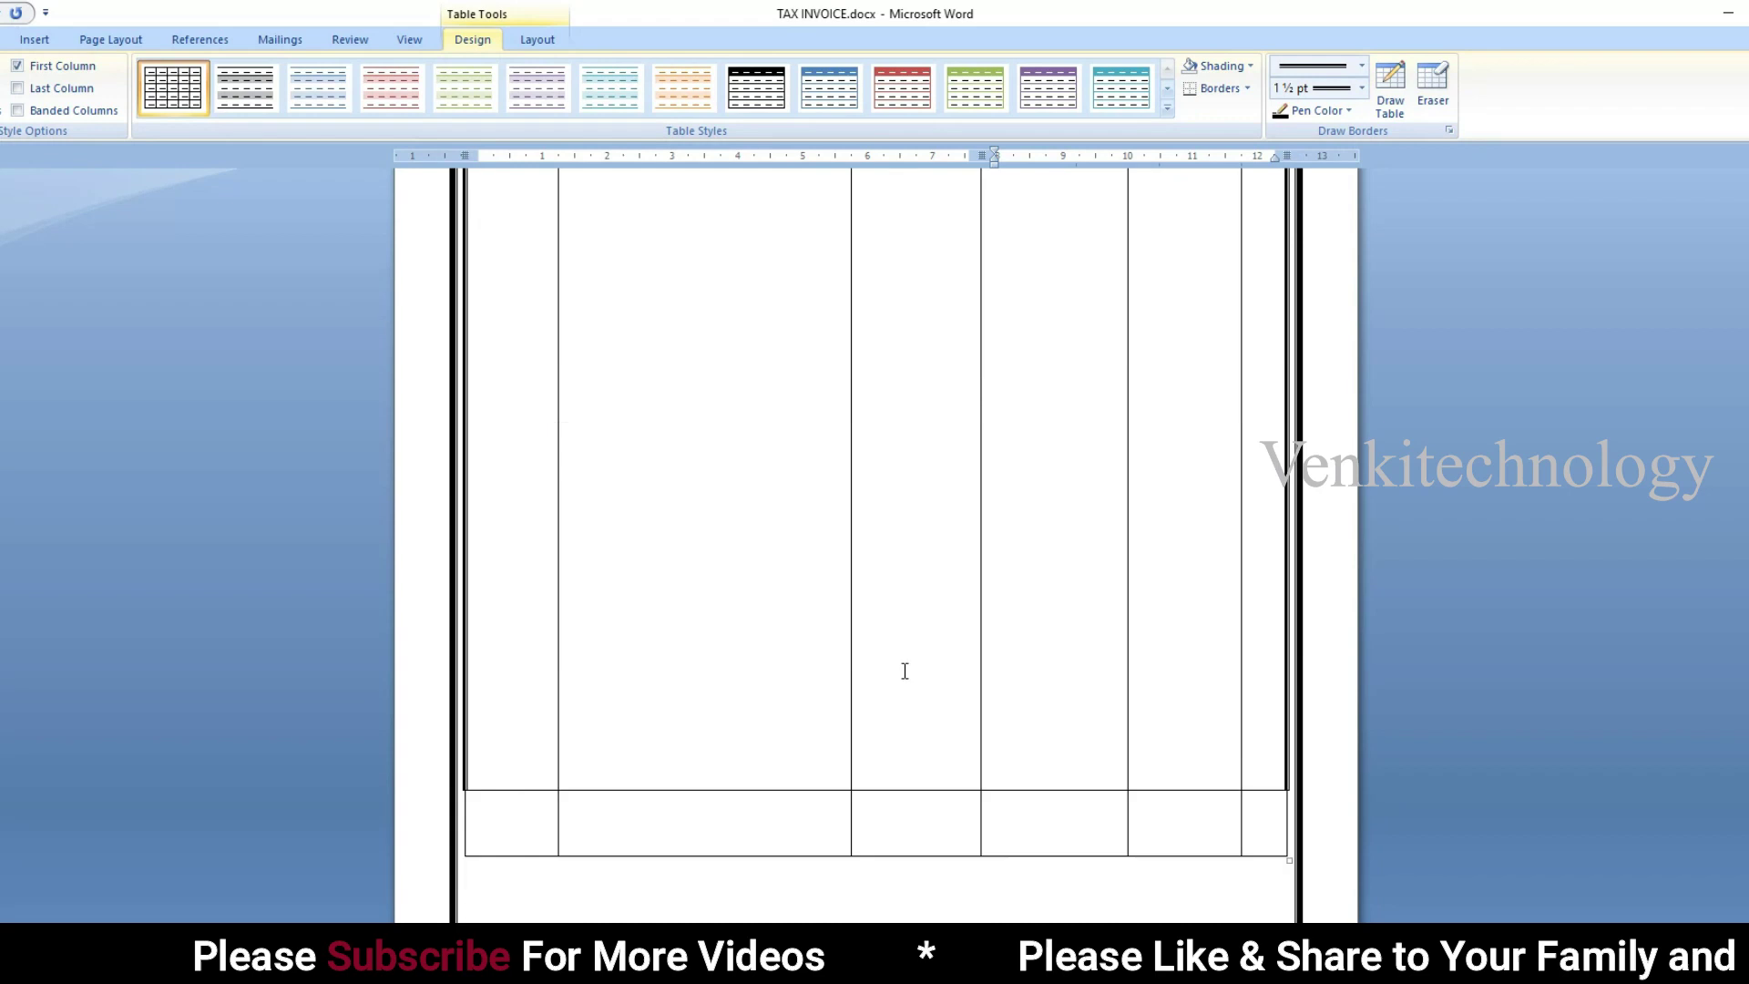
Step: Draw horizontal row lines near the table bottom, including a full-width bottom row
left_click(1403, 100)
left_click_drag(468, 856, 851, 856)
left_click_drag(1287, 856, 851, 857)
scroll(980, 822, "up", 5)
scroll(980, 821, "down", 5)
left_click_drag(1286, 793, 558, 793)
scroll(546, 781, "up", 5)
left_click_drag(468, 670, 1285, 670)
scroll(882, 792, "down", 5)
scroll(890, 793, "up", 5)
key("Escape")
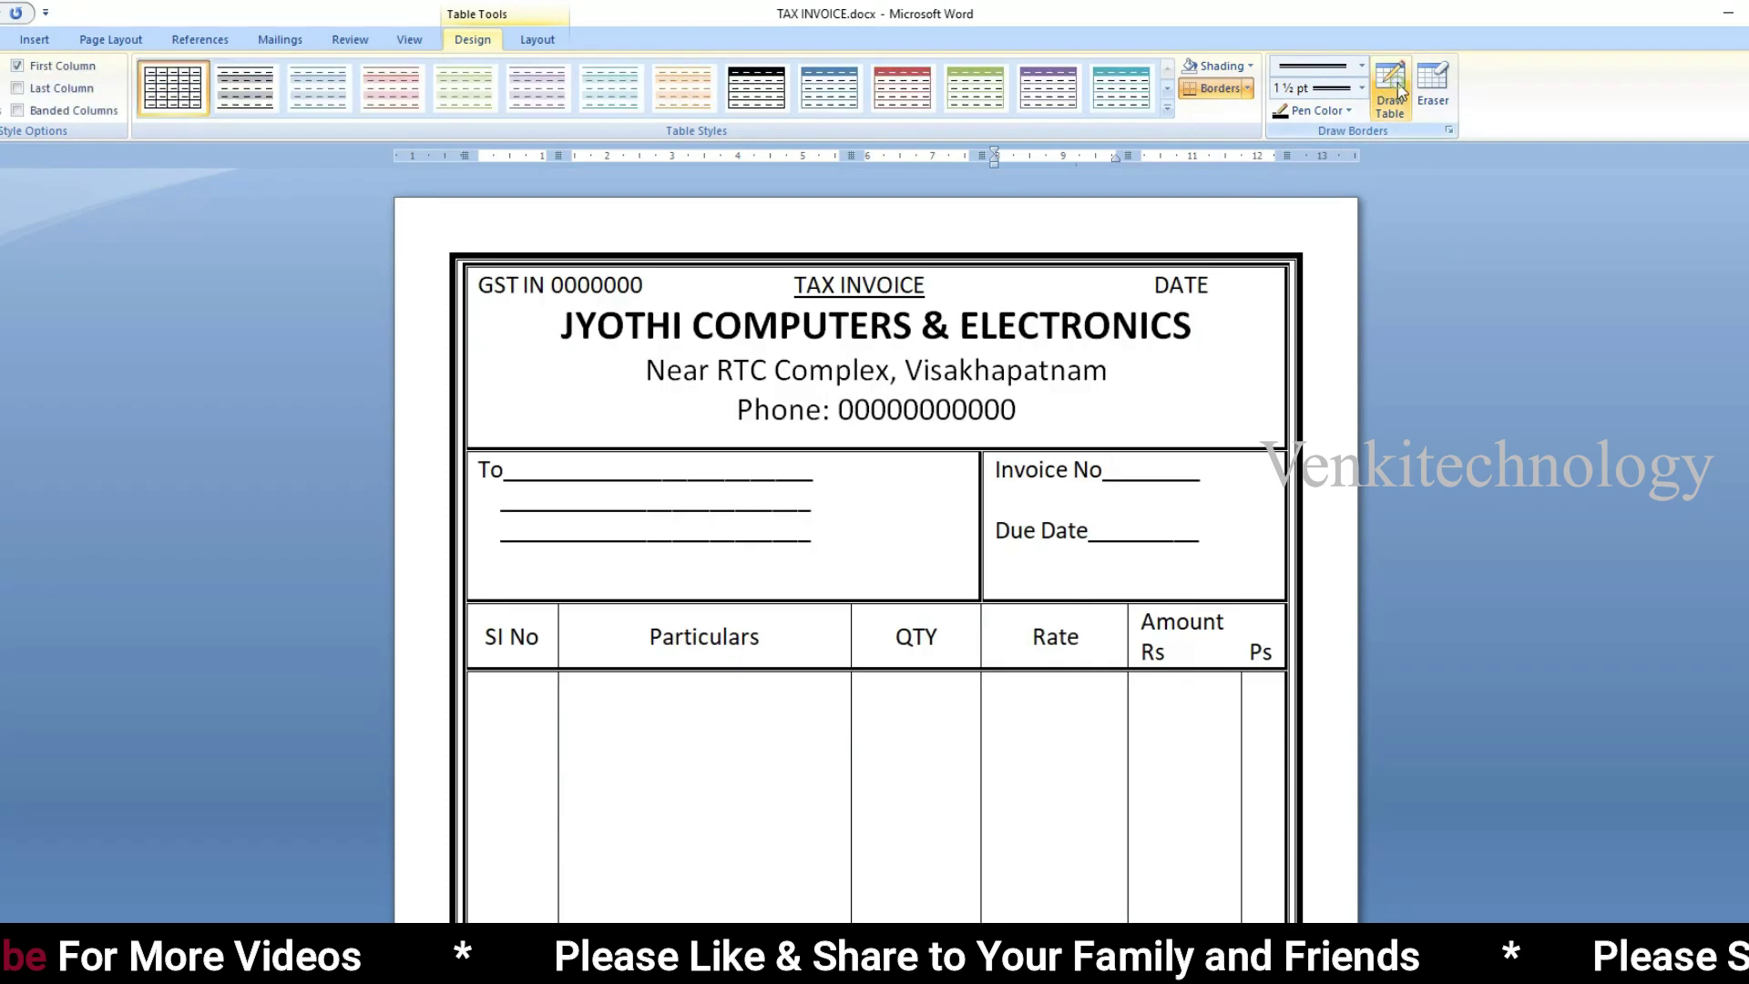
scroll(932, 604, "down", 3)
scroll(932, 604, "down", 2)
Step: With a ½ pt line, draw short row lines across the Rate and Amount columns
left_click(1362, 87)
left_click(1316, 146)
scroll(989, 733, "up", 4)
scroll(1001, 720, "up", 1)
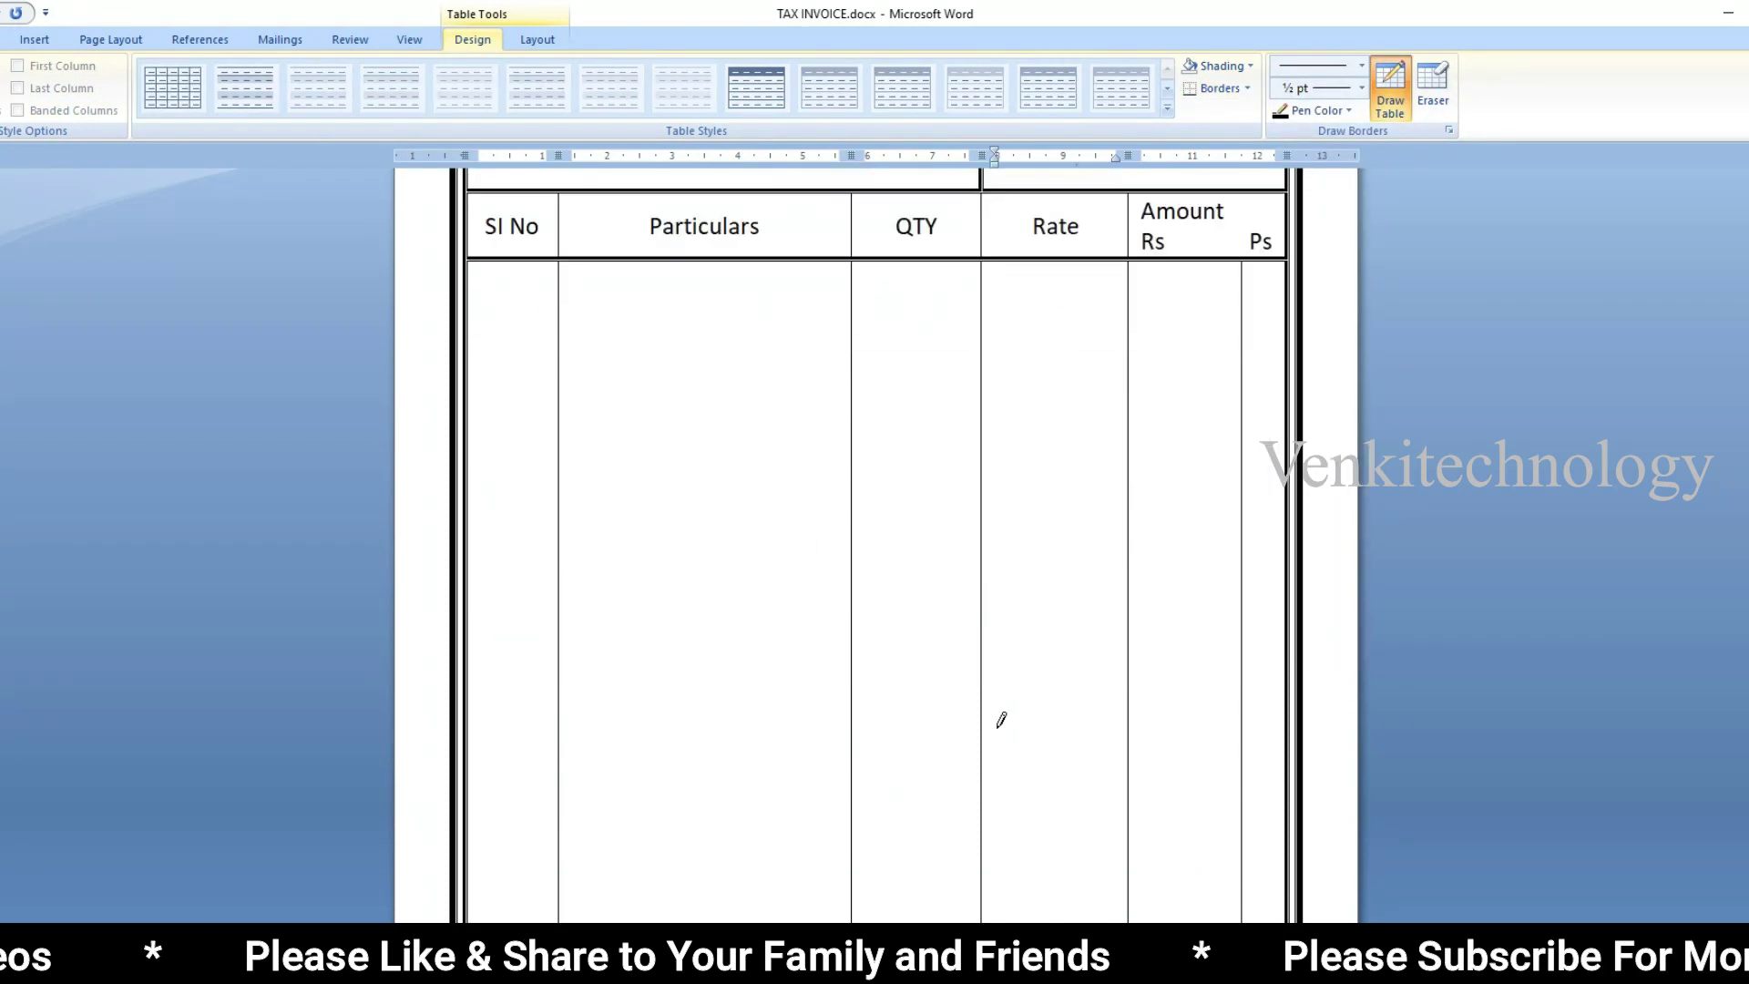
left_click_drag(1182, 718, 1257, 720)
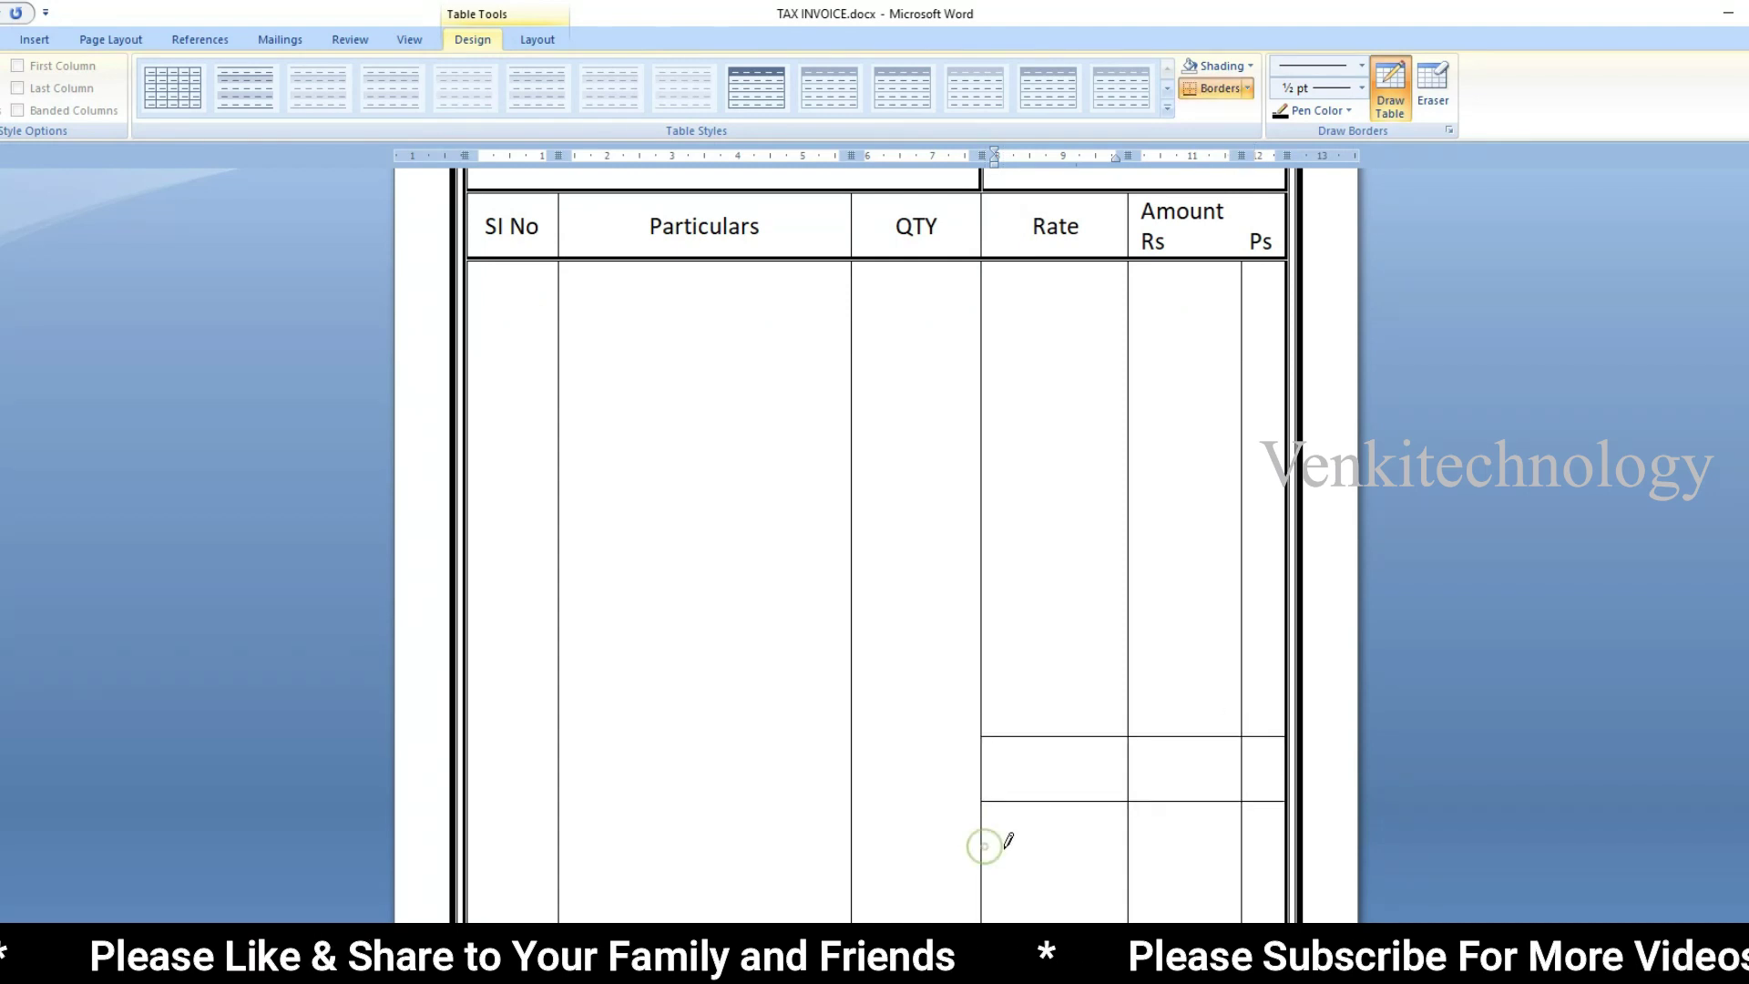
left_click_drag(1276, 892, 1280, 894)
scroll(983, 903, "down", 3)
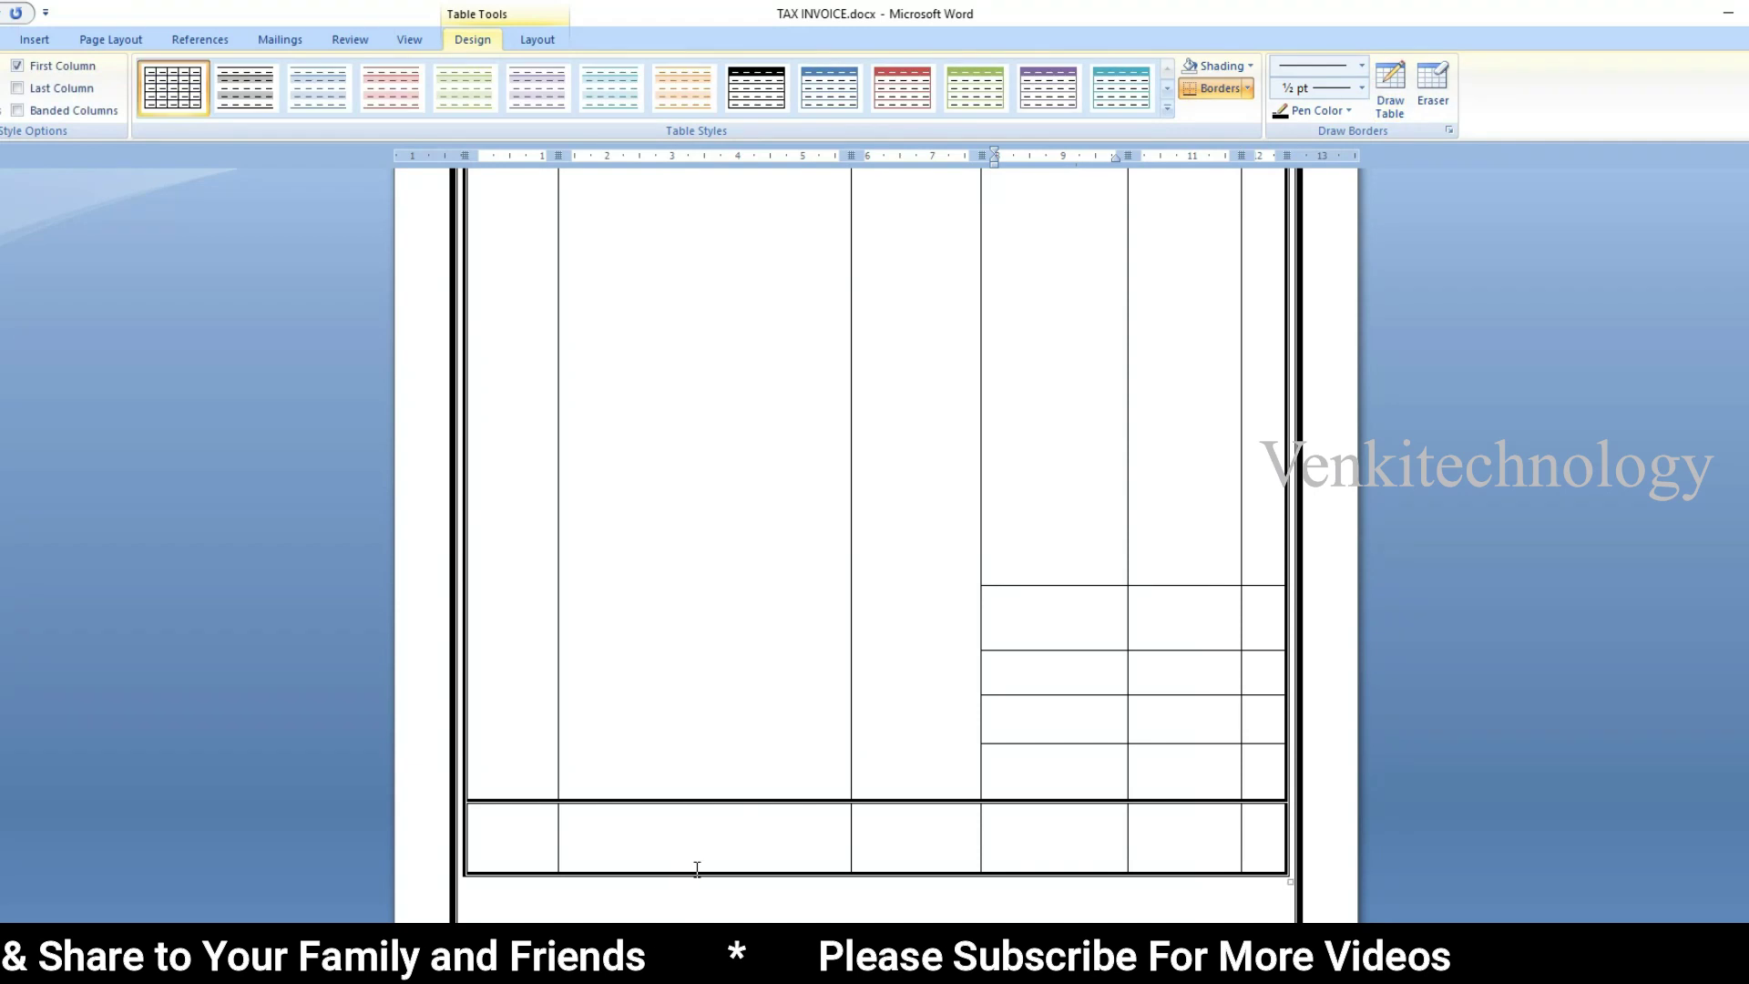
scroll(696, 902, "down", 5)
scroll(723, 627, "up", 5)
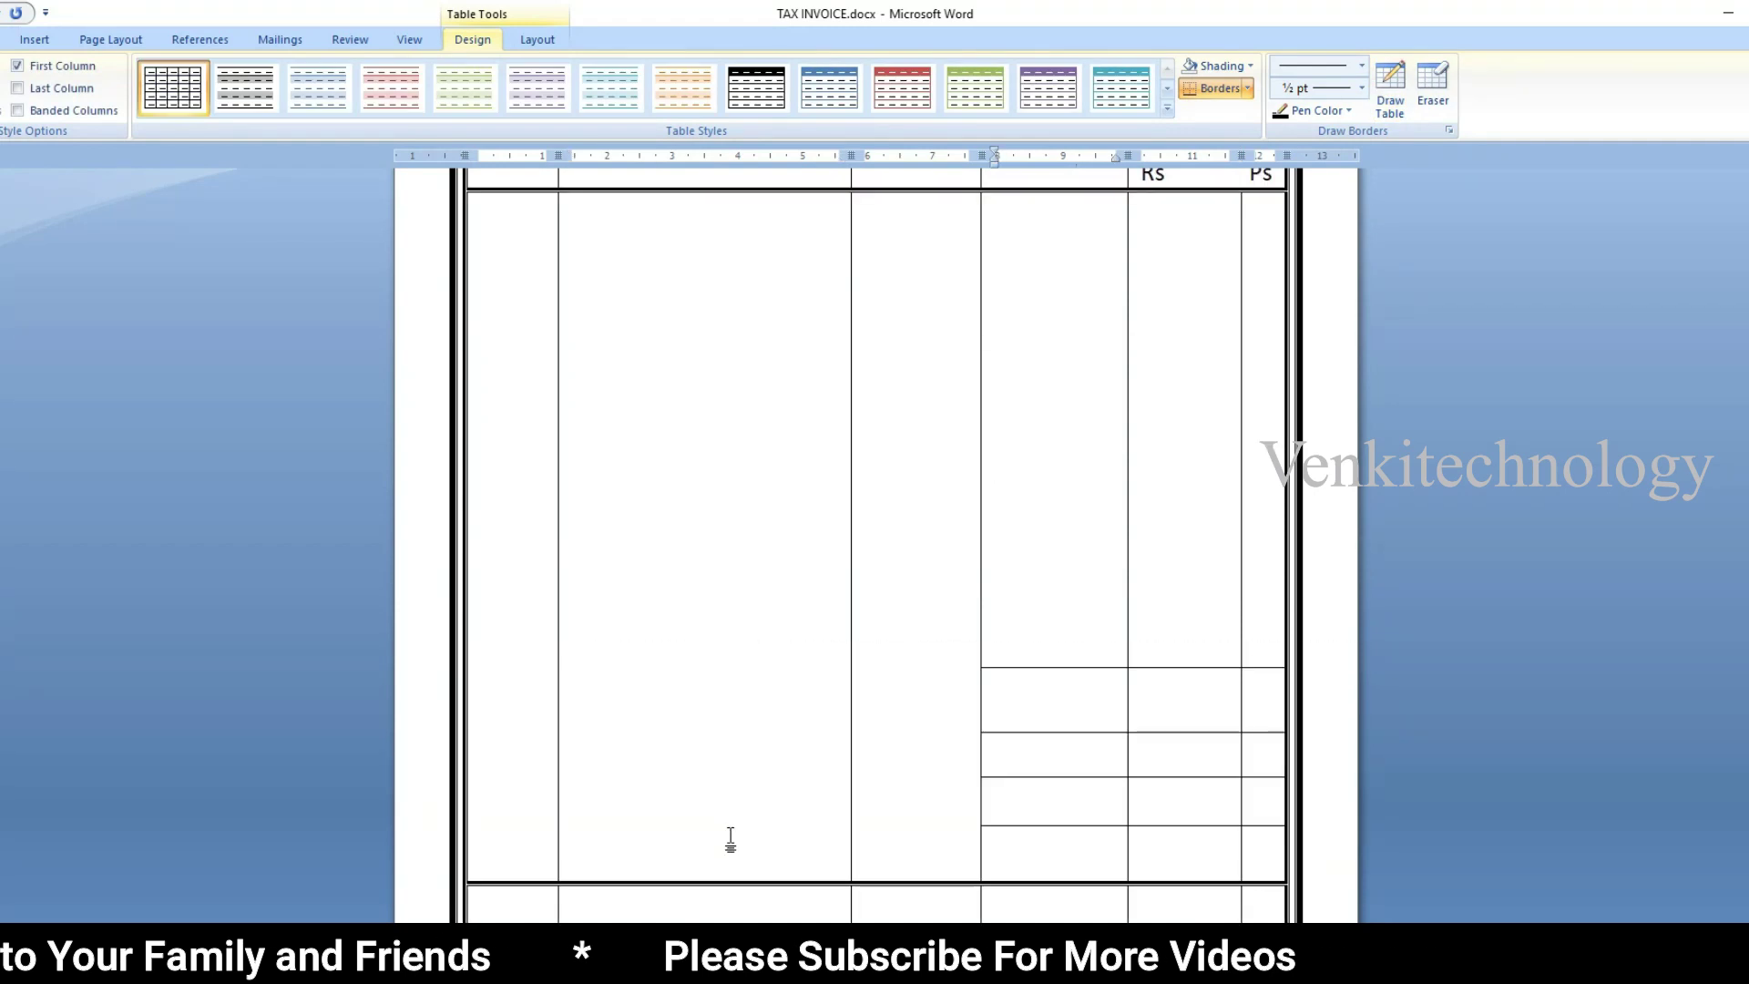
Step: Label the short Rate rows CGST@, SGST@ and IGST@
left_click(991, 793)
left_click(1030, 612)
key("Delete")
left_click(1047, 616)
type("CGST@")
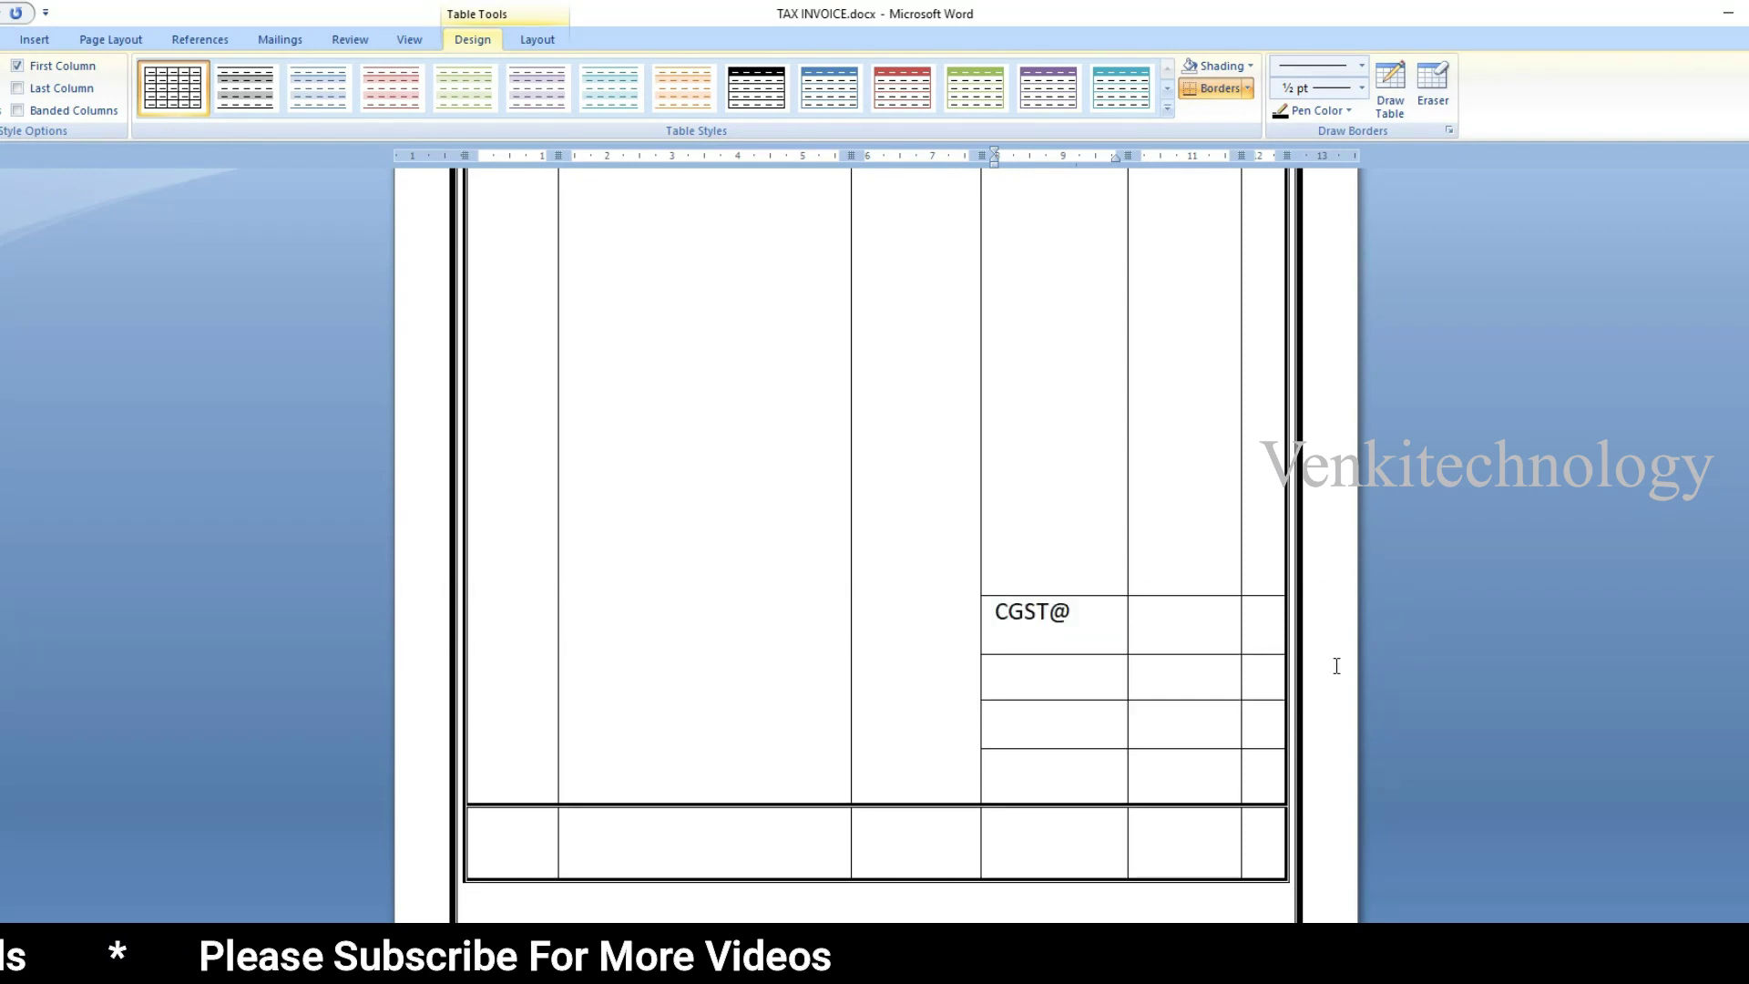
left_click(1031, 688)
type("SGST@")
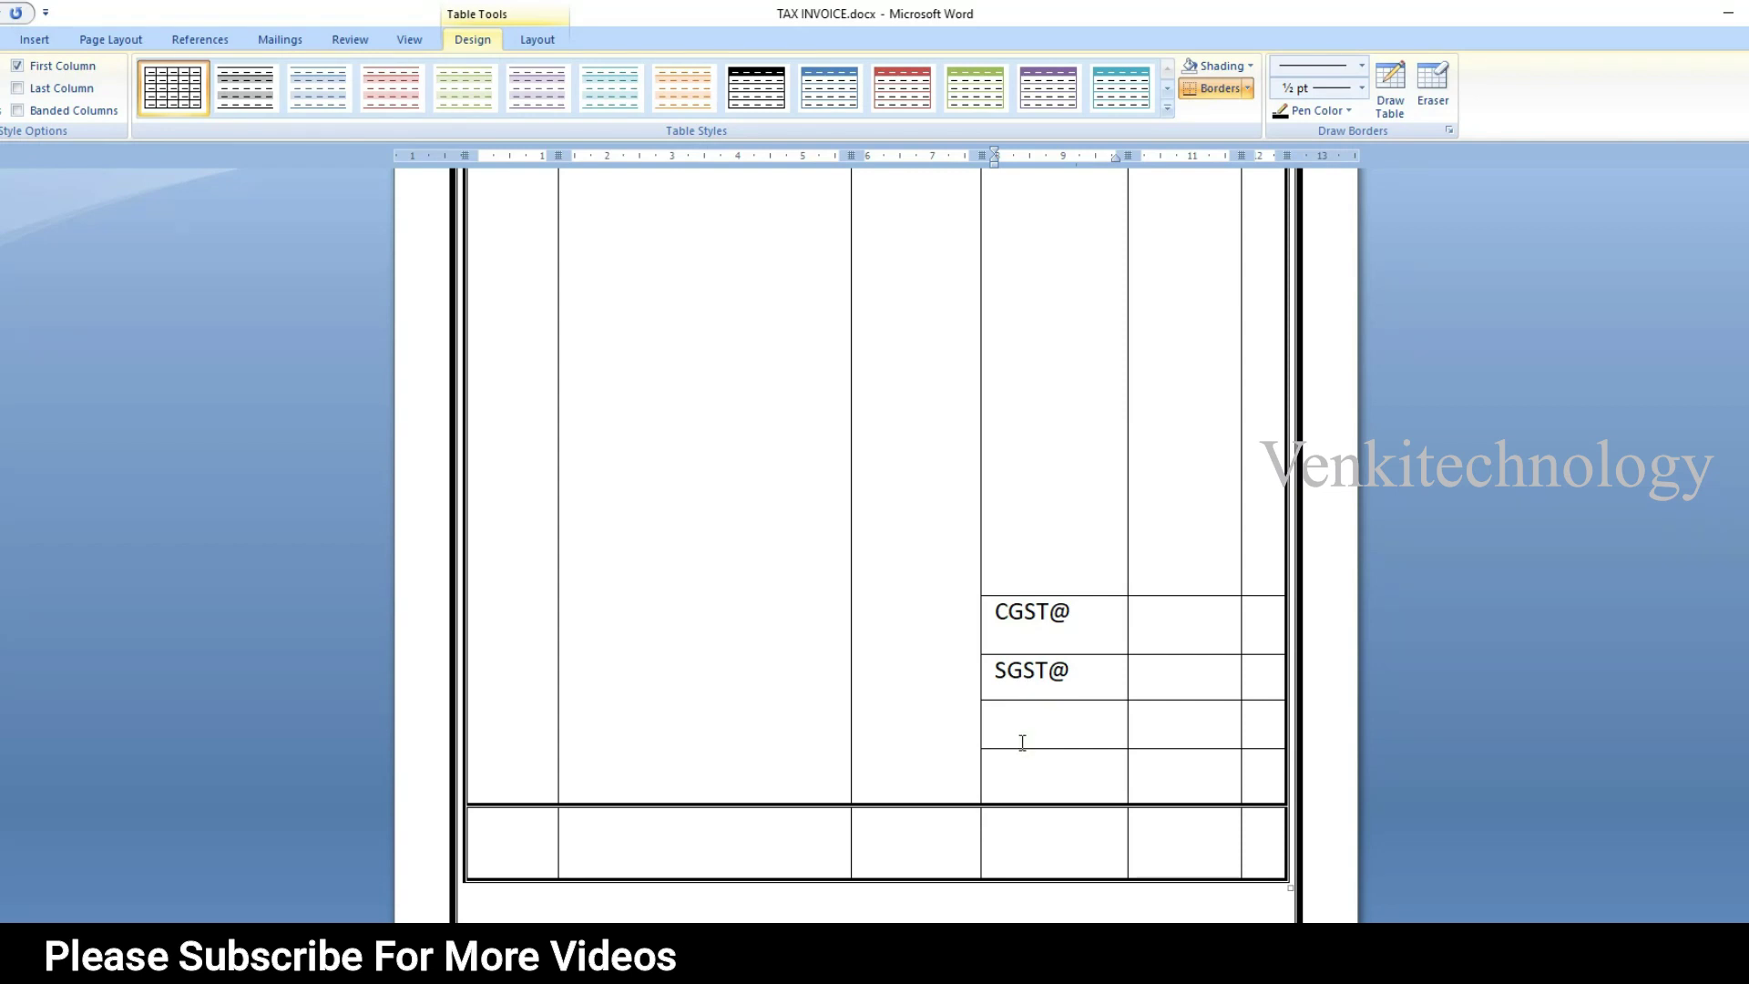
left_click(1022, 742)
type("IGST@")
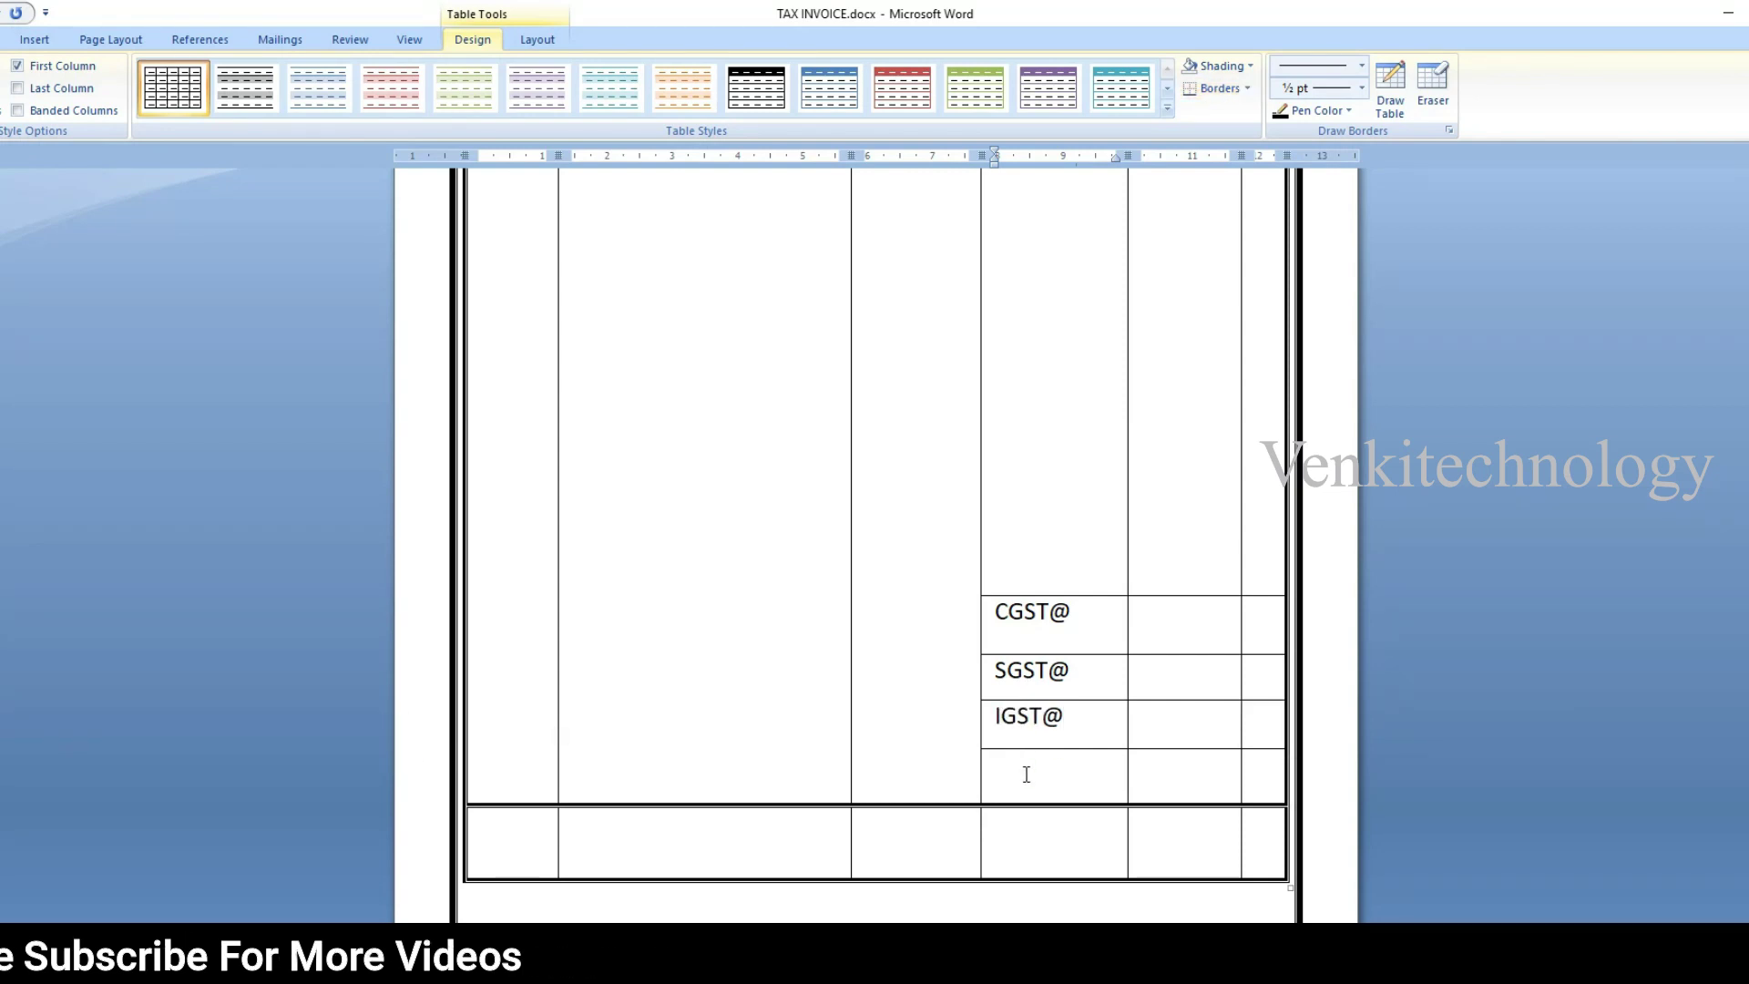
Step: Align the CGST@ to TOTAL label cells left and vertically centred
left_click_drag(983, 615, 1047, 774)
right_click(1052, 665)
left_click(1309, 891)
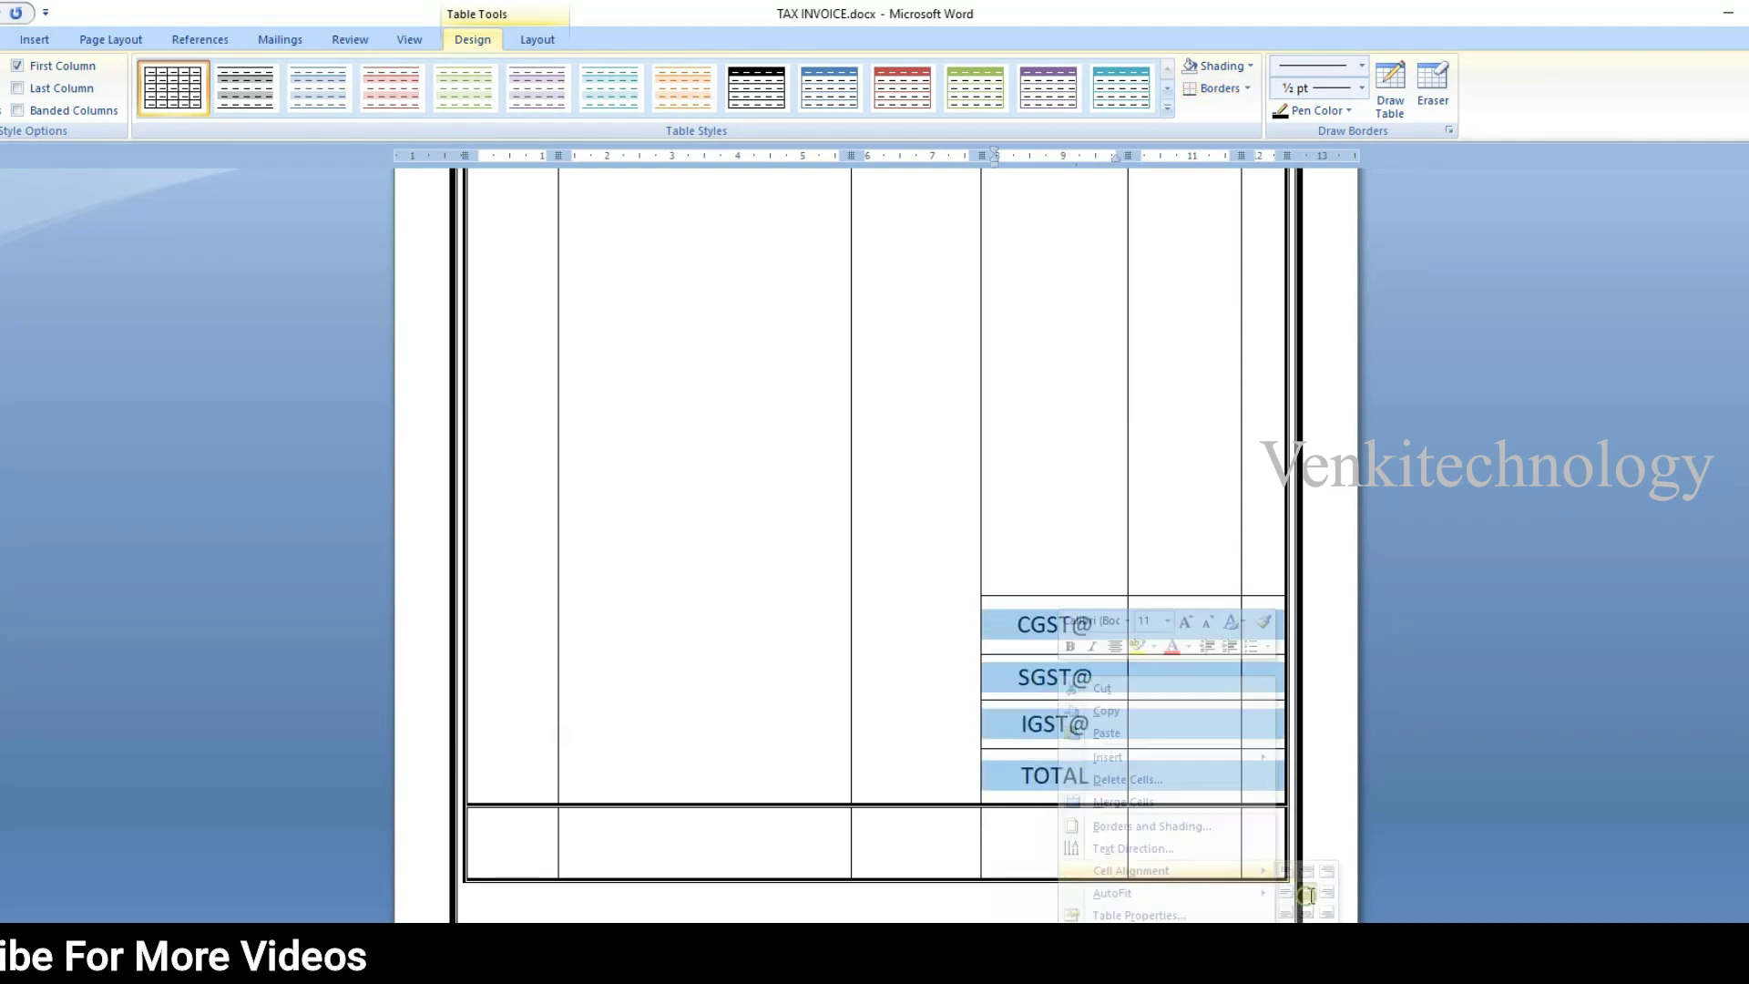
left_click(1124, 813)
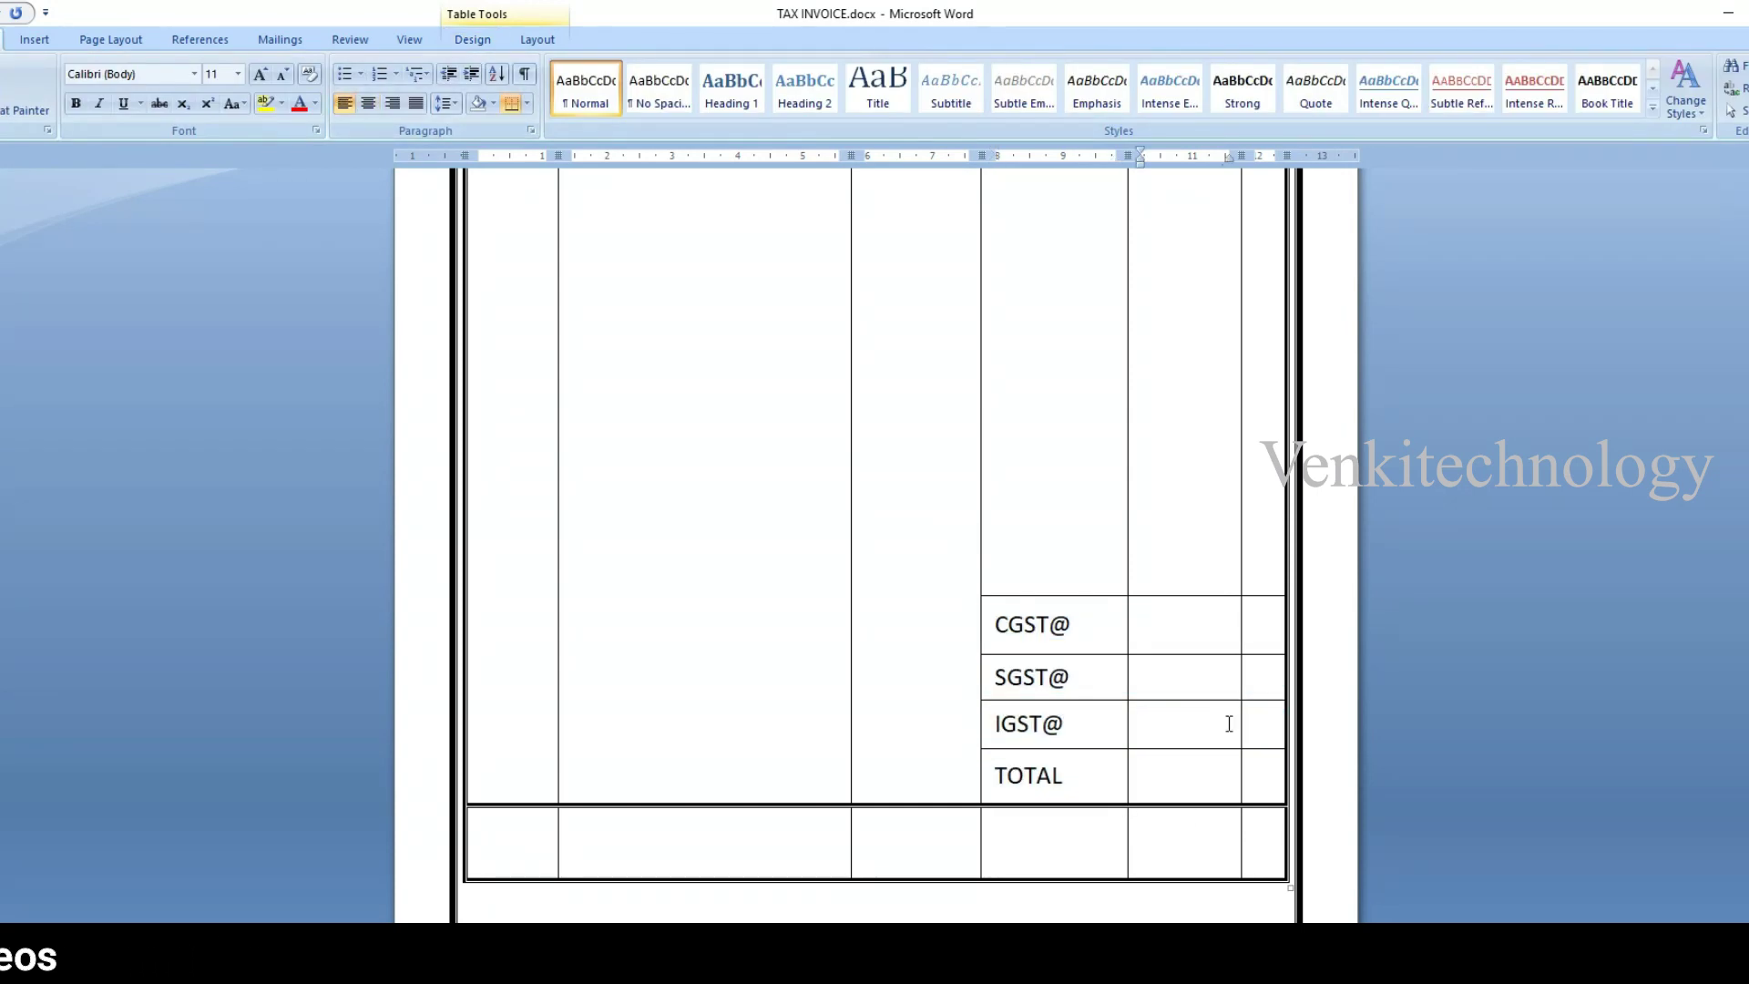
left_click(471, 41)
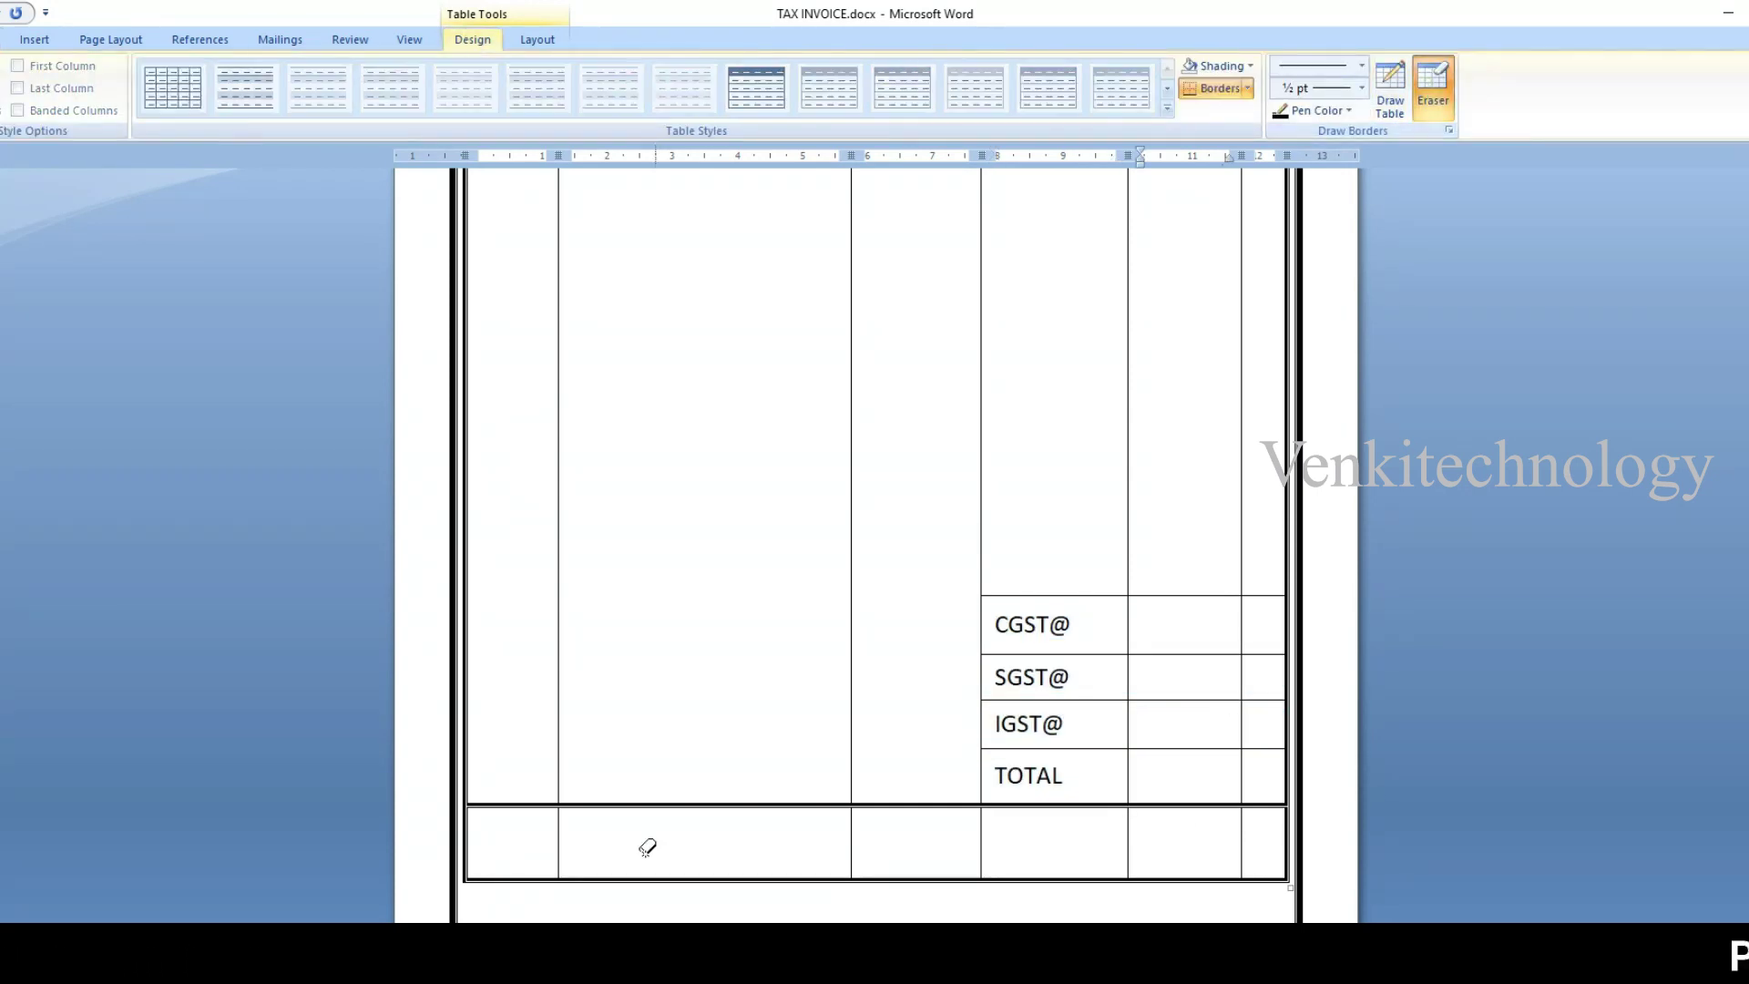
Step: Erase the bottom row's dividers and add 'Goods Once Sold Cannot be taken Back' with Signature
left_click(1126, 832)
type("Goods Once Sold")
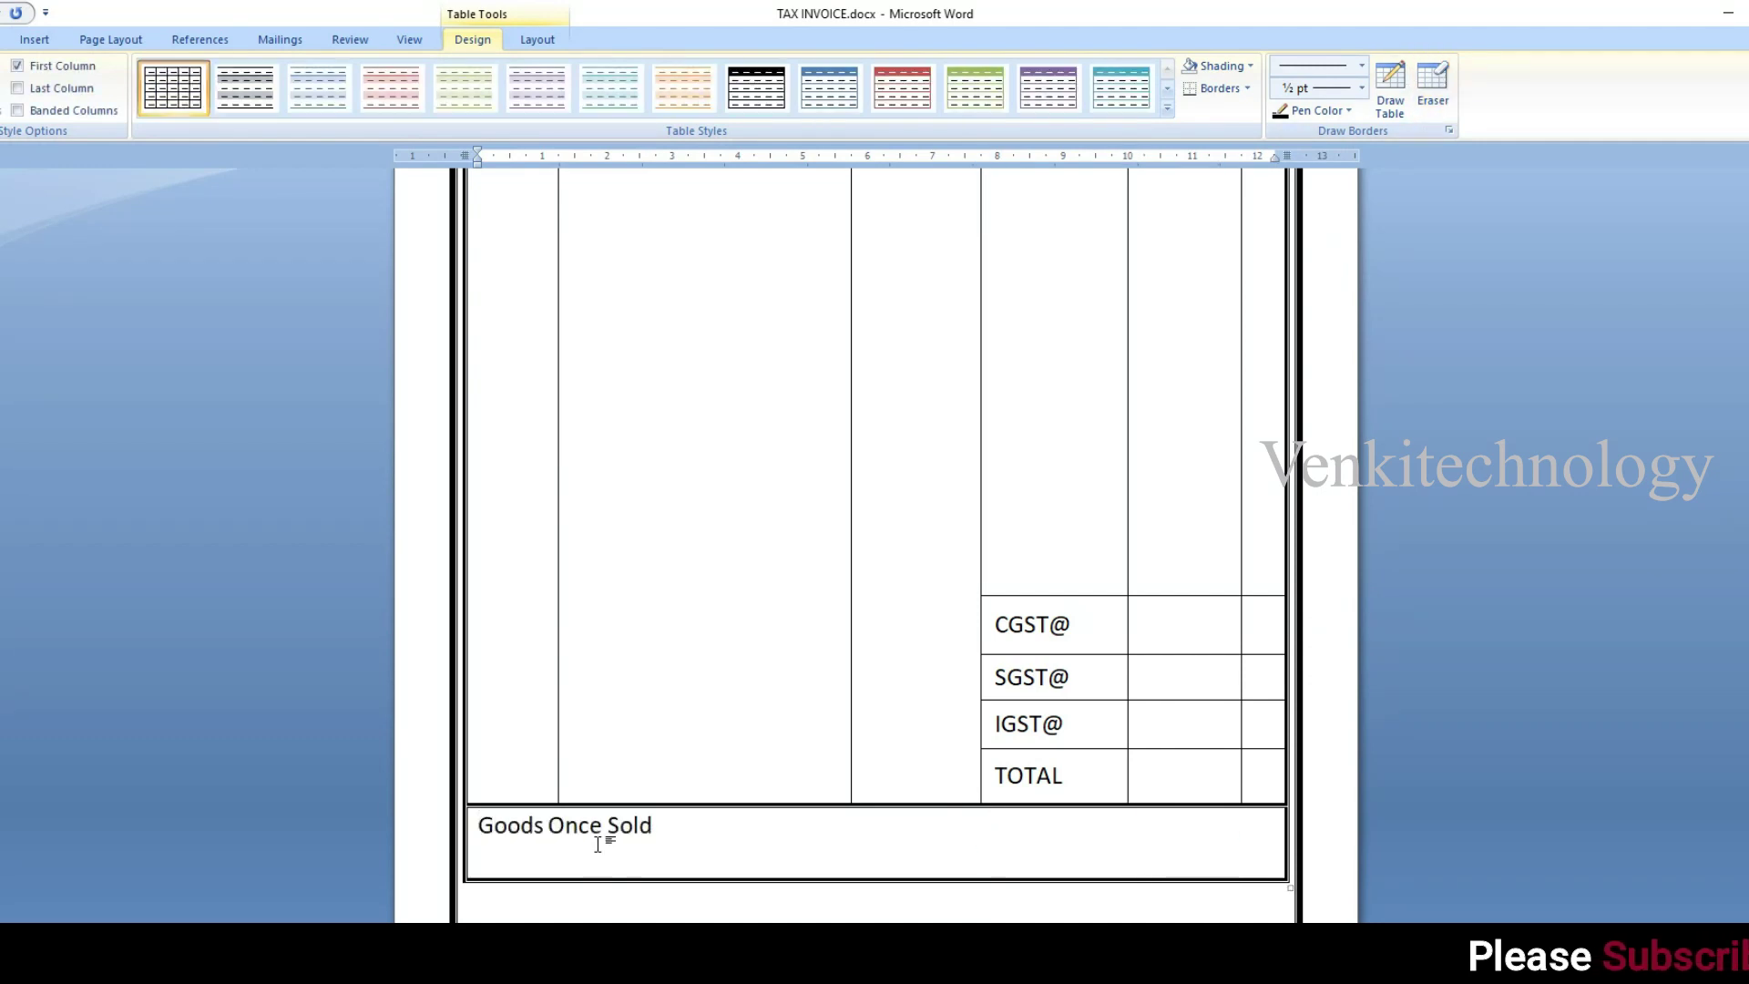
type("Caa")
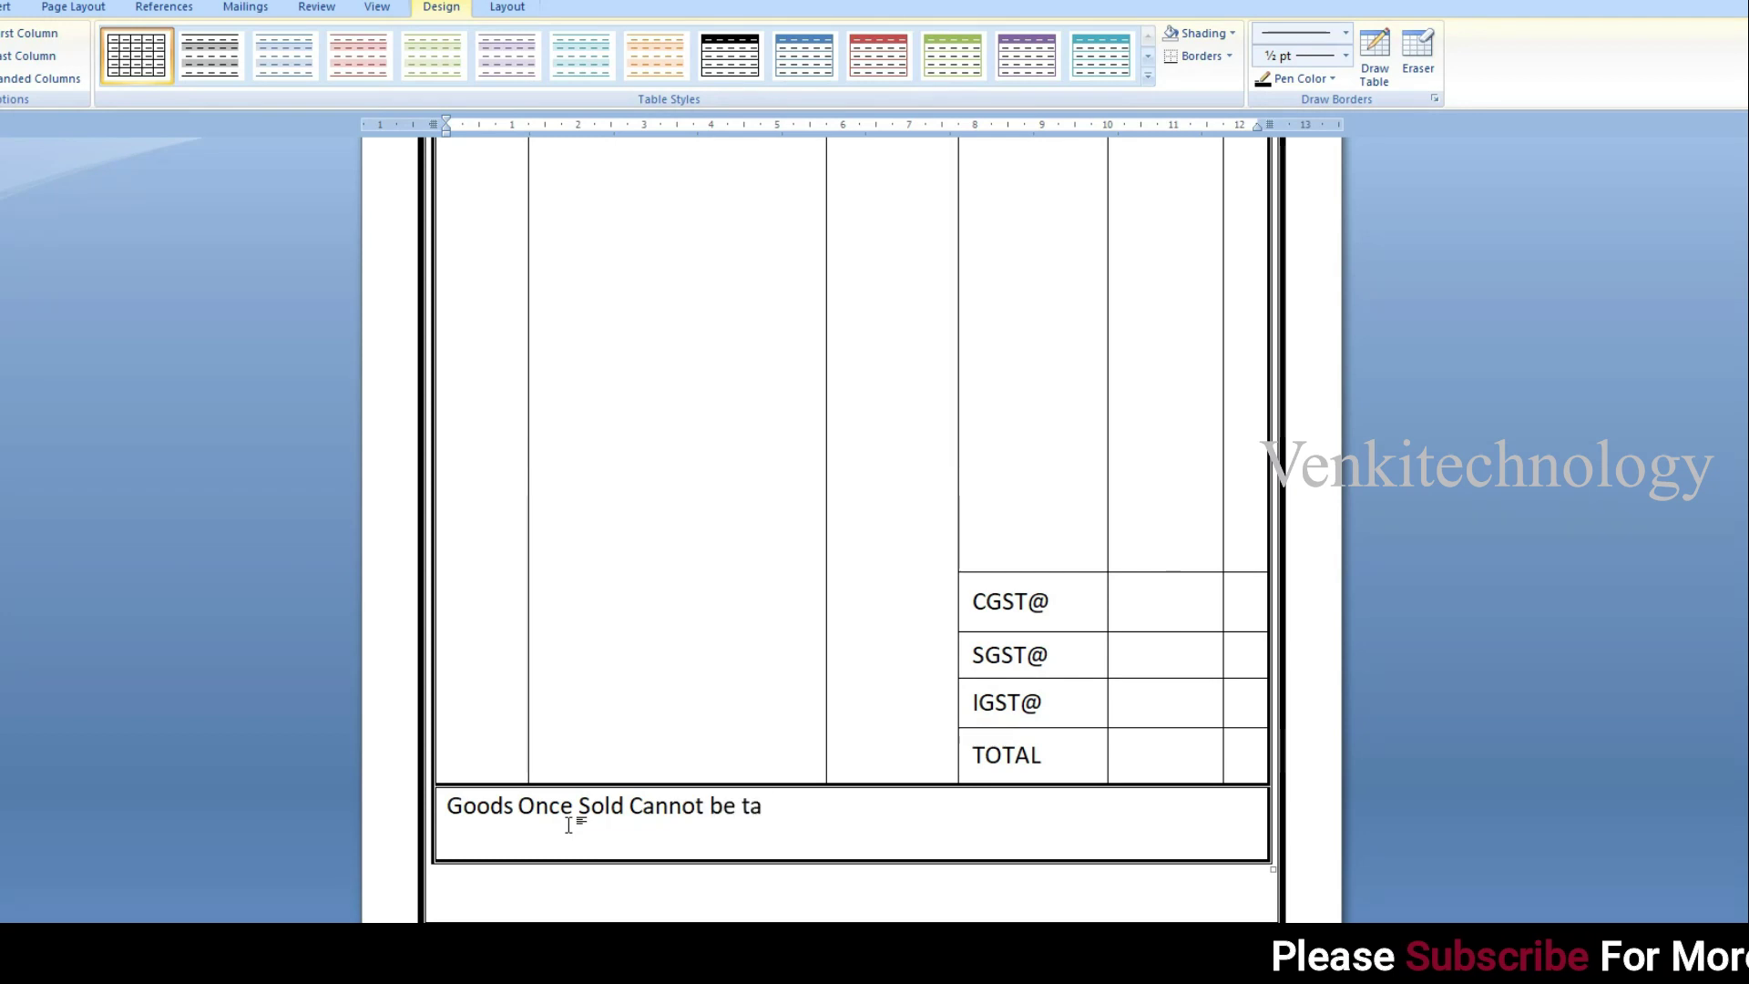
left_click(955, 900)
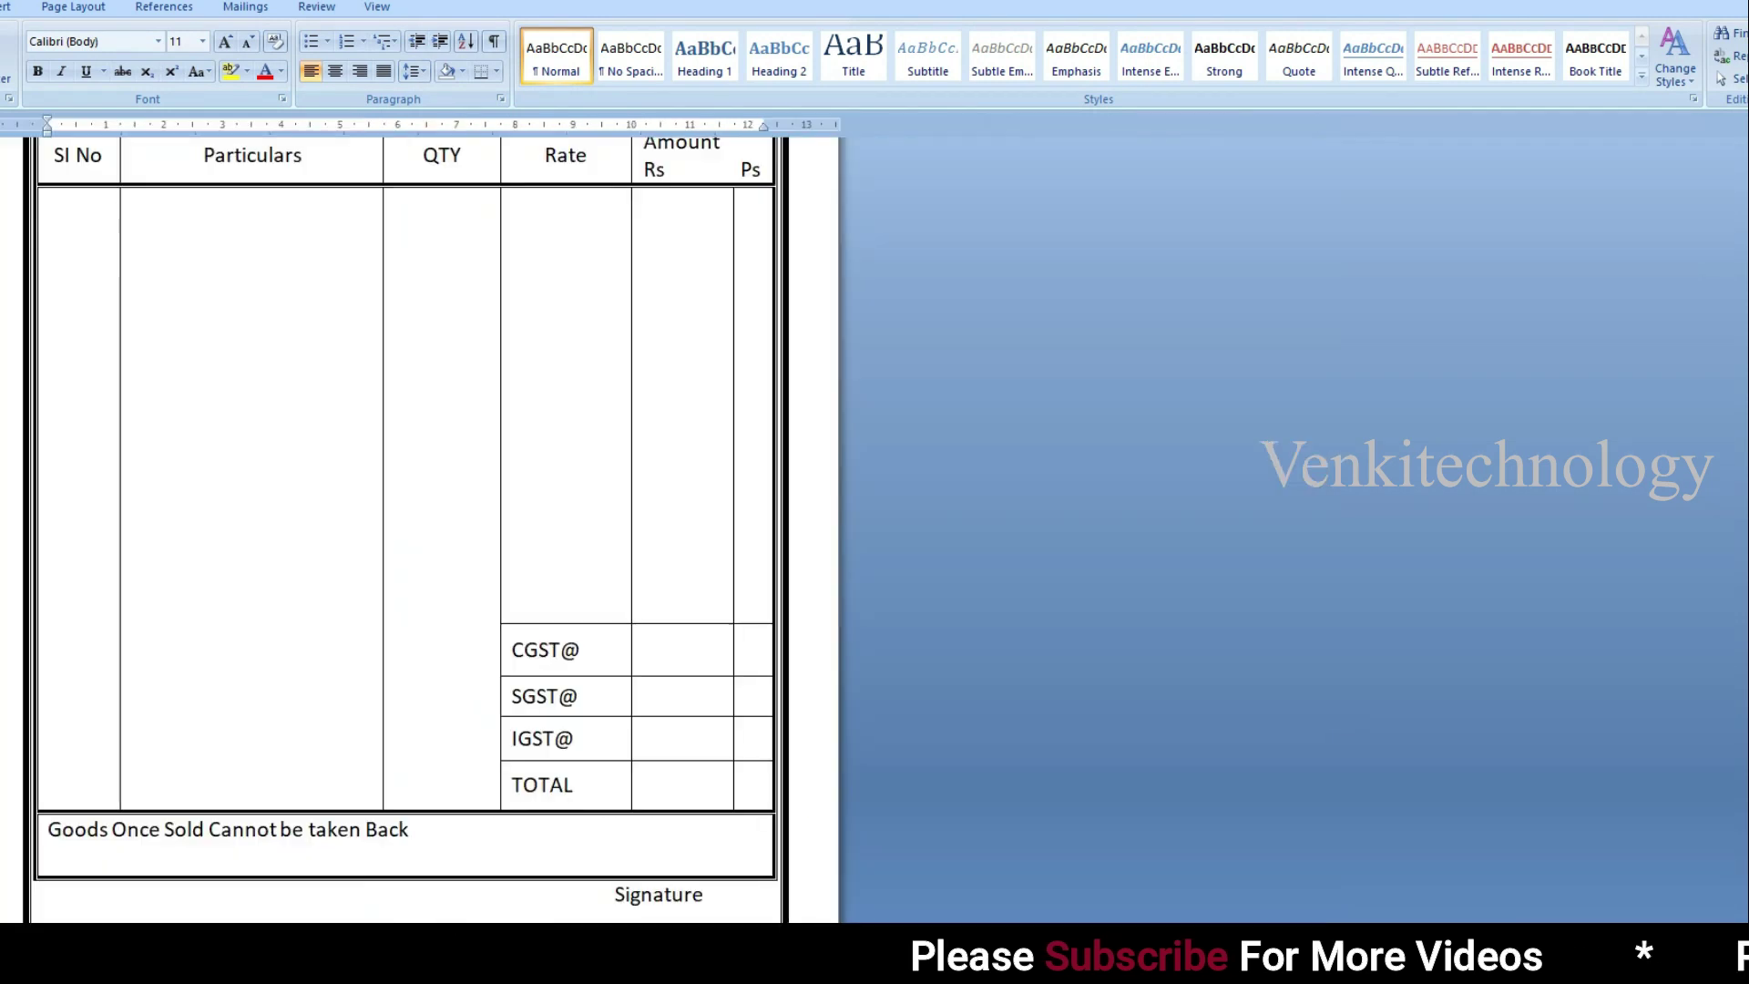
scroll(807, 490, "down", 5, "ctrl")
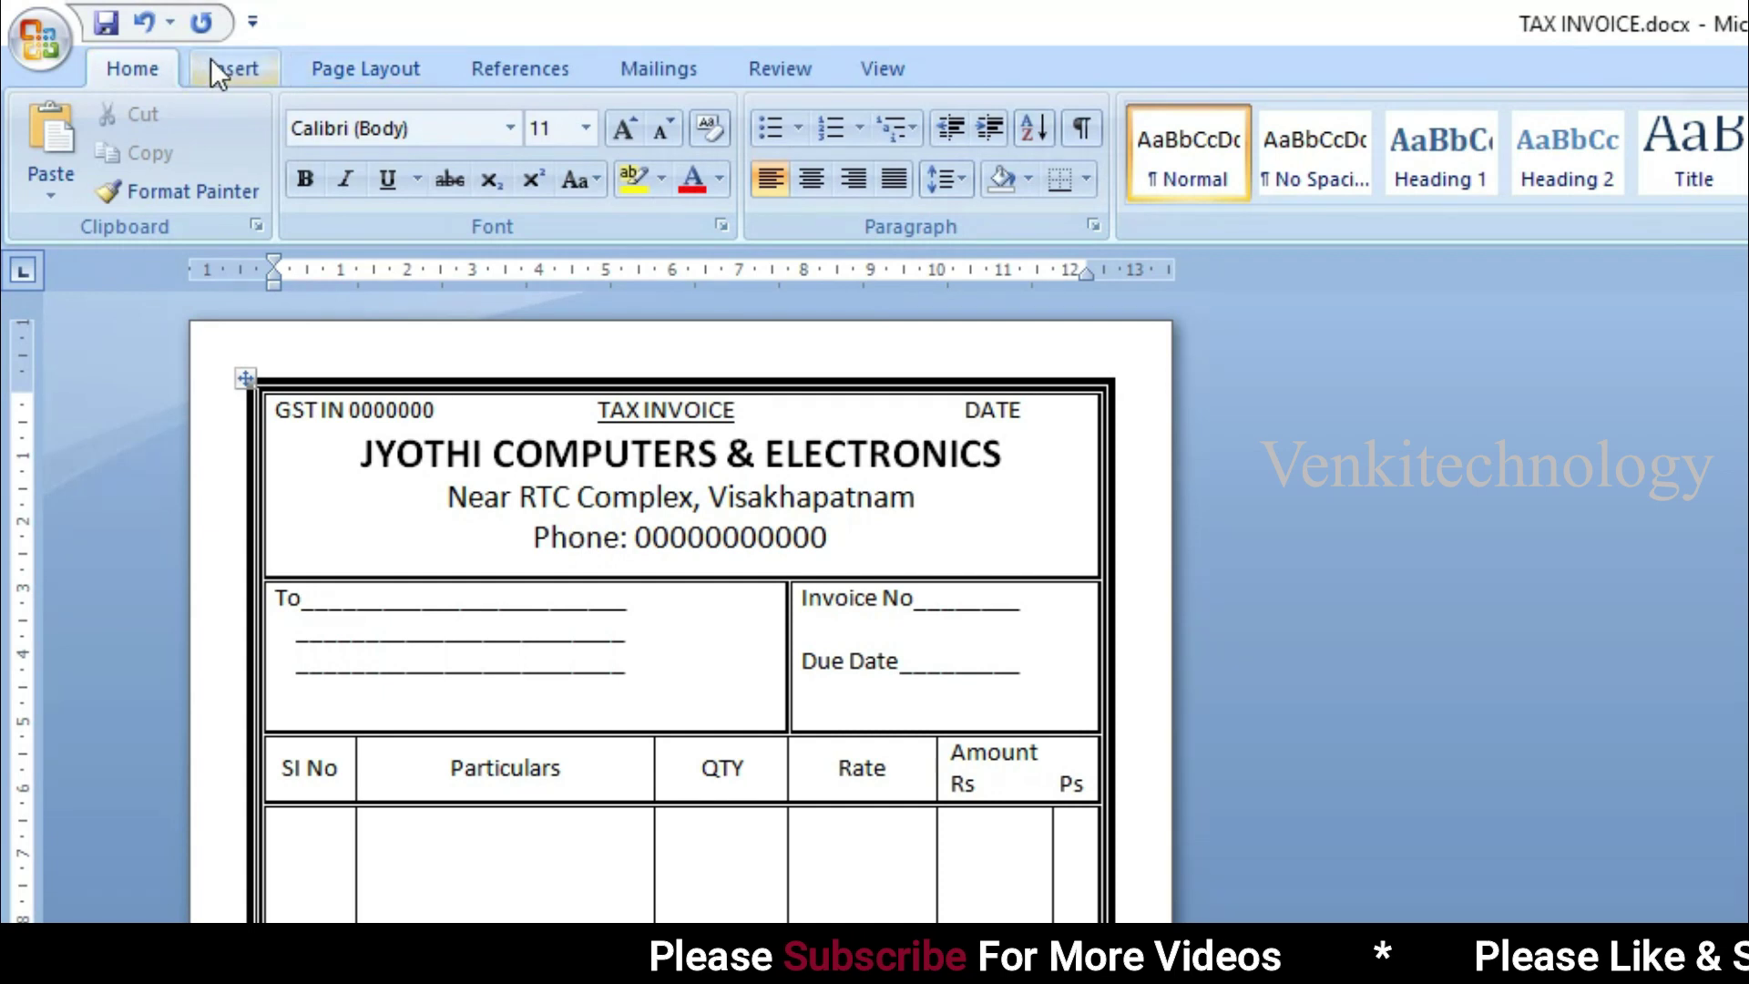
Step: Give the page a pink background colour and open Print Preview from the Quick Access Toolbar
left_click(219, 71)
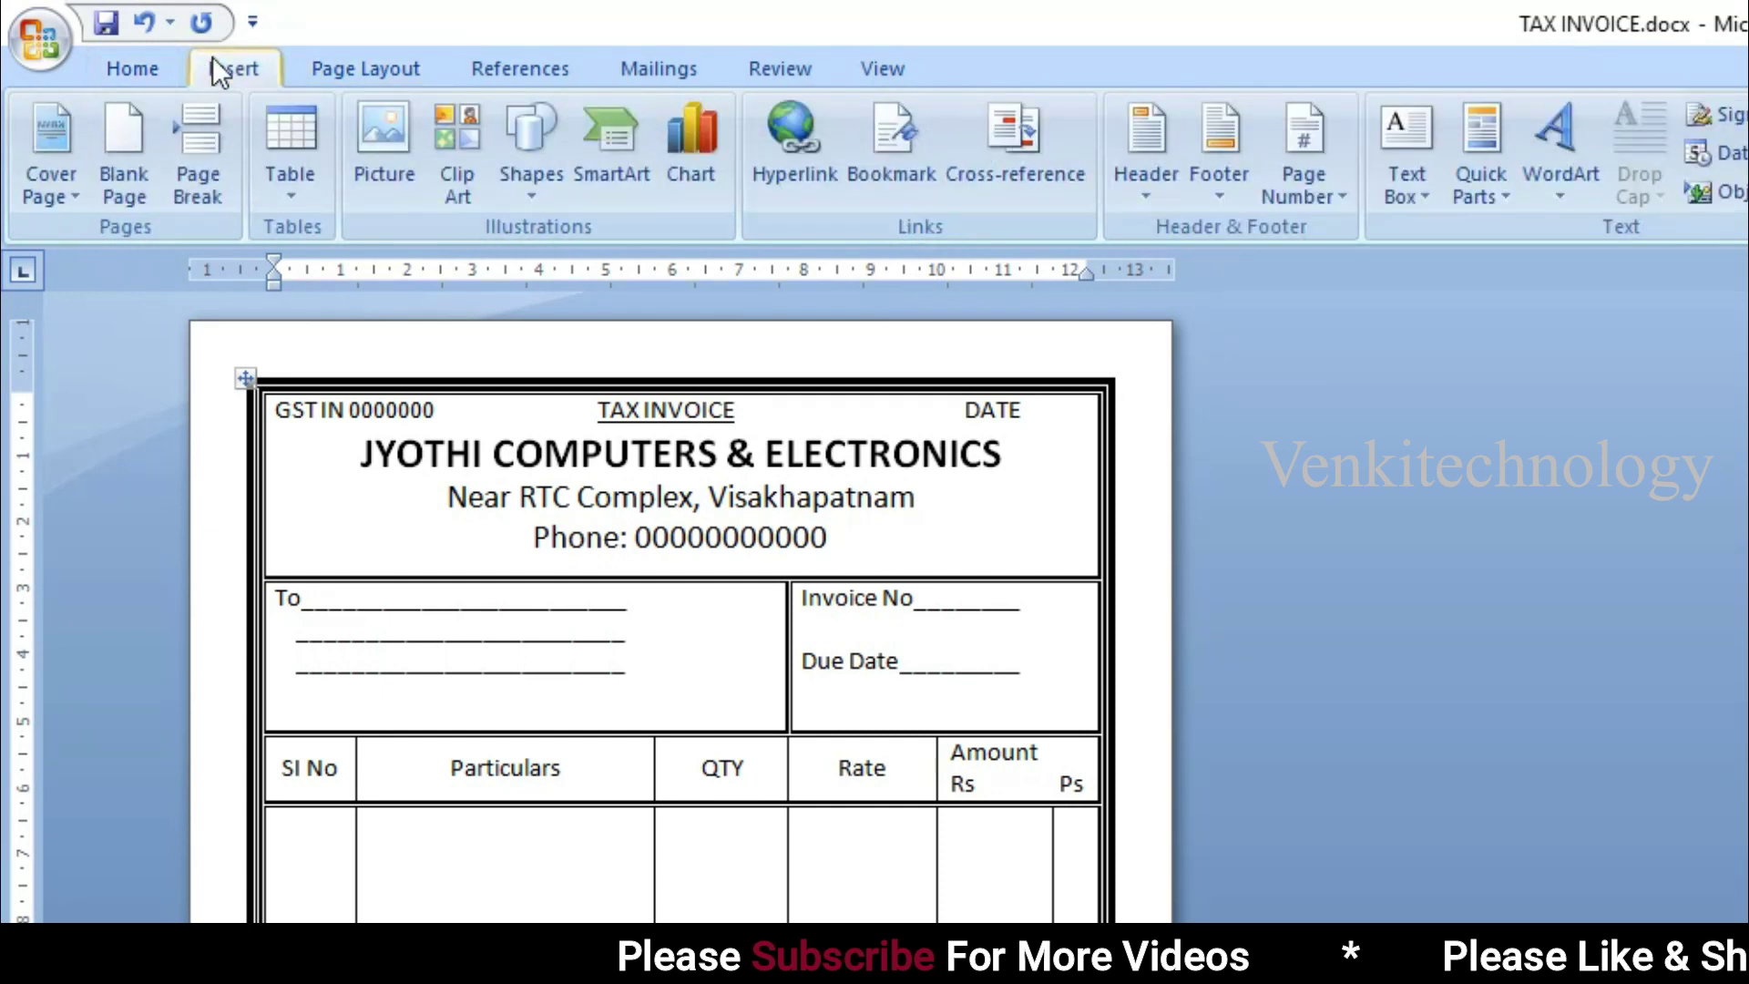
left_click(337, 62)
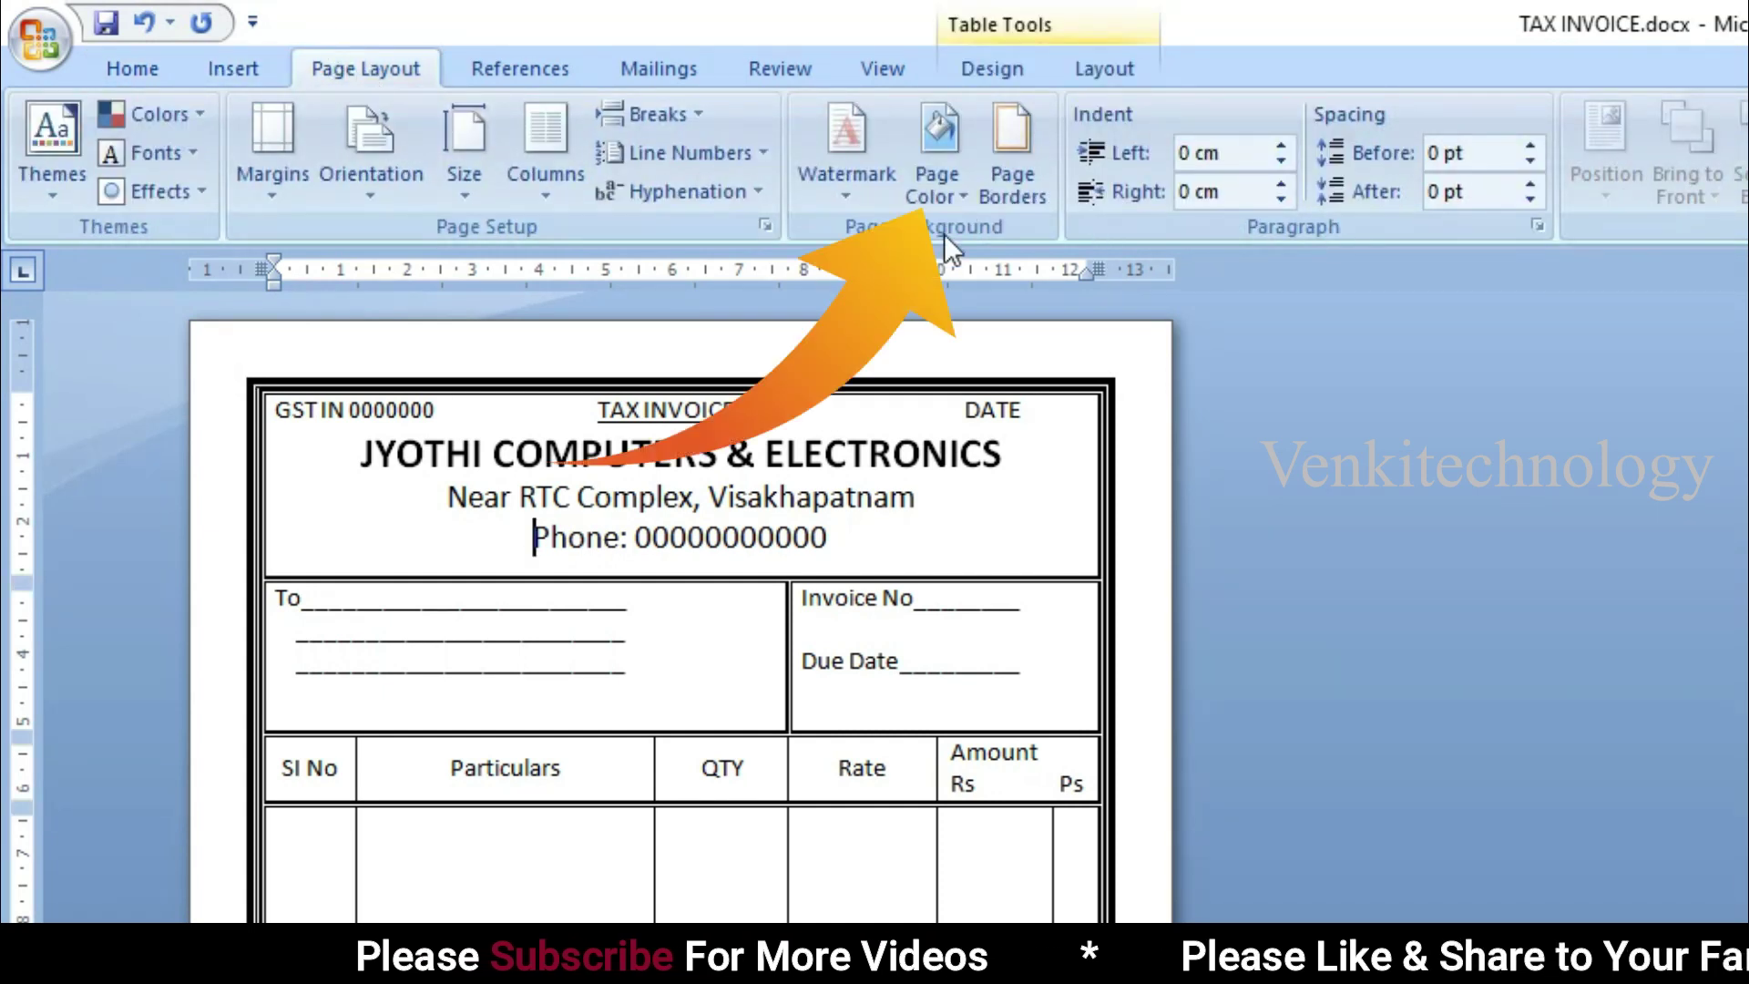
left_click(953, 194)
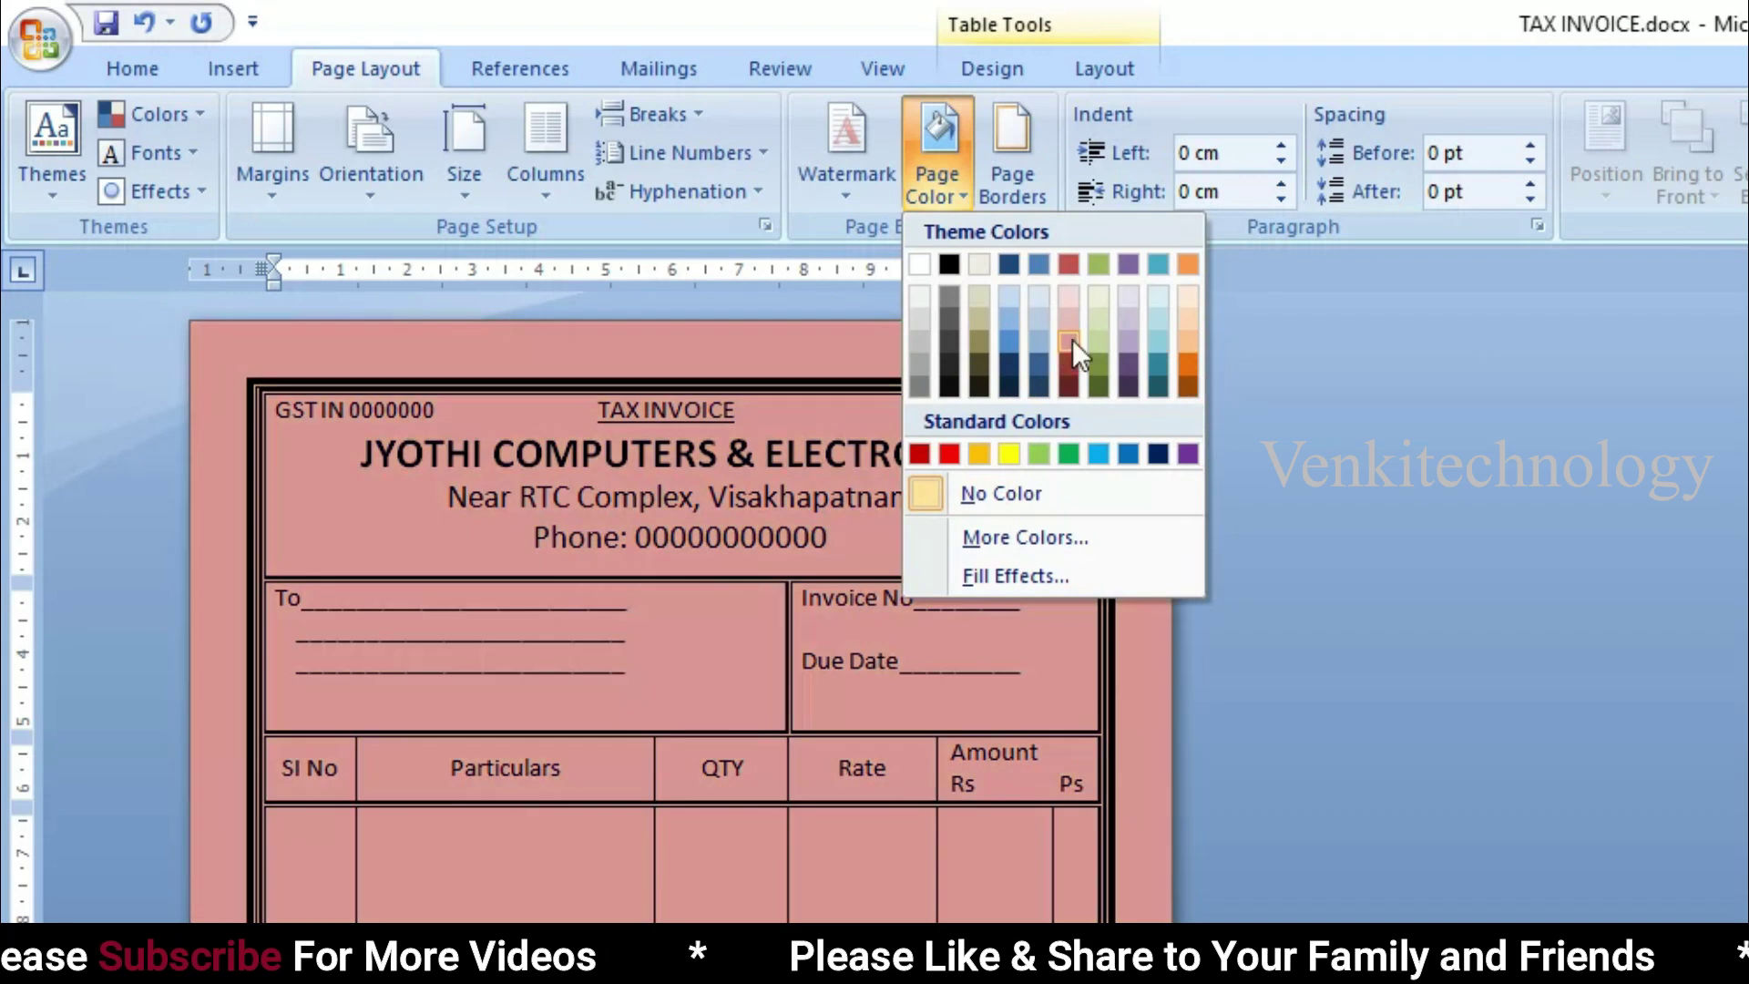
left_click(1070, 342)
left_click(248, 198)
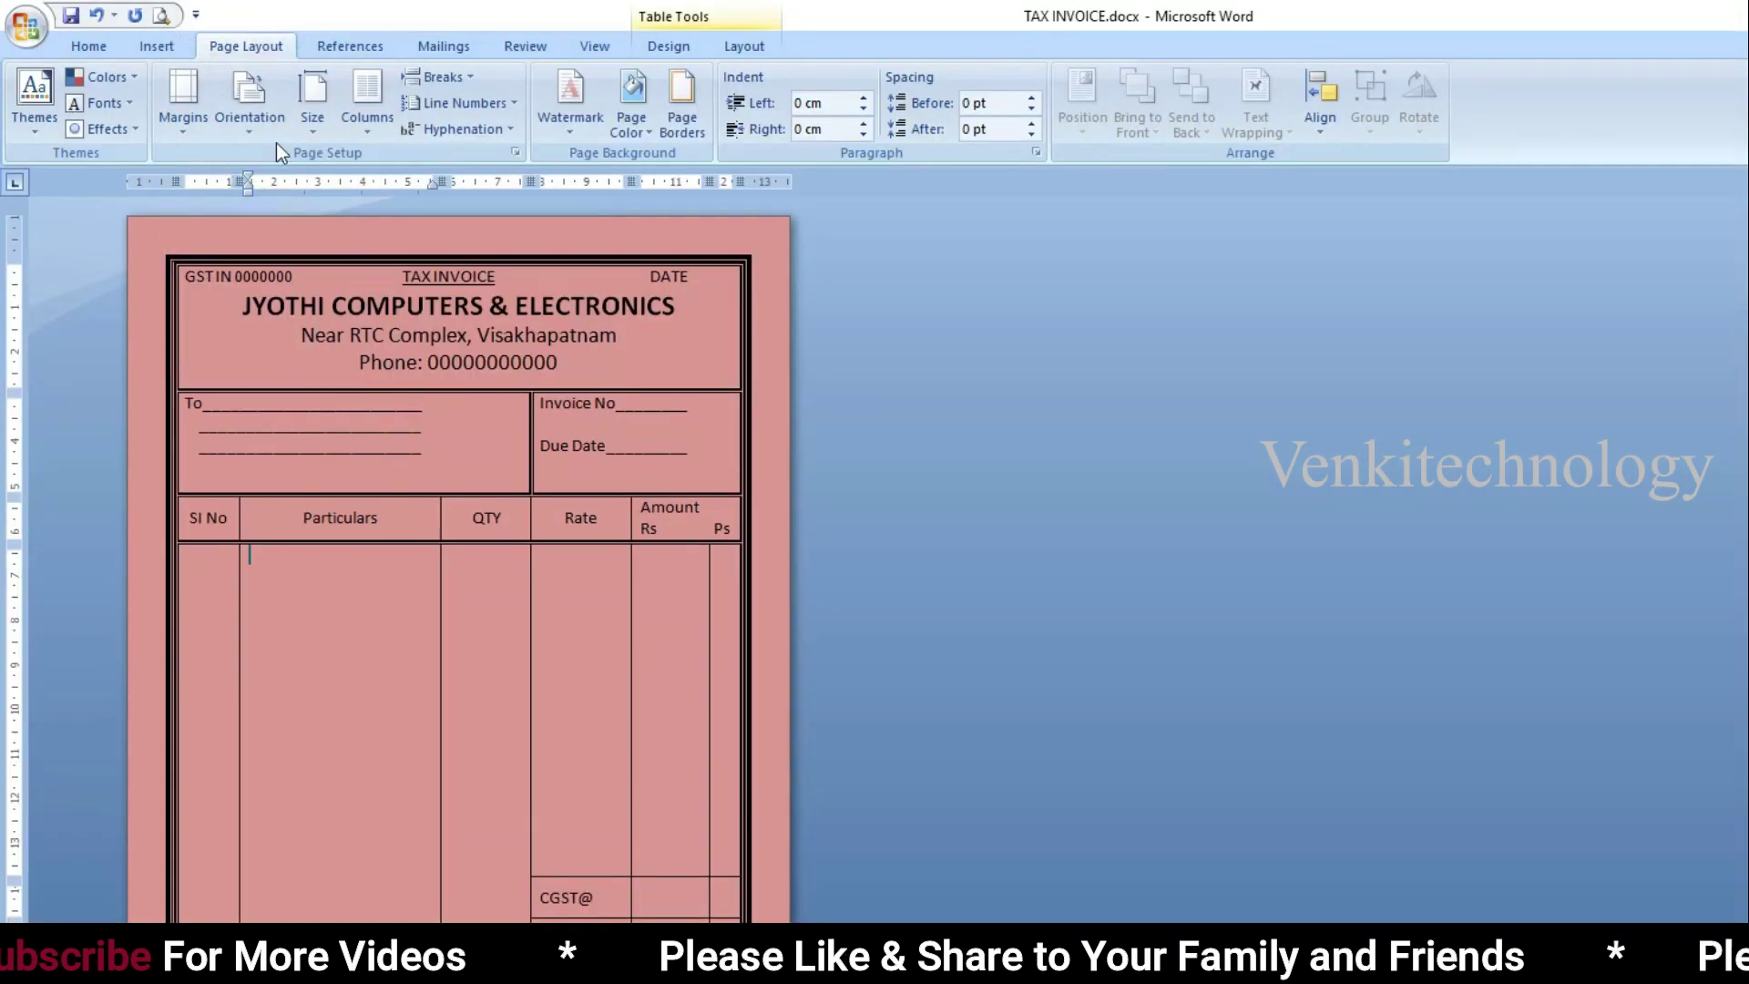
left_click(159, 16)
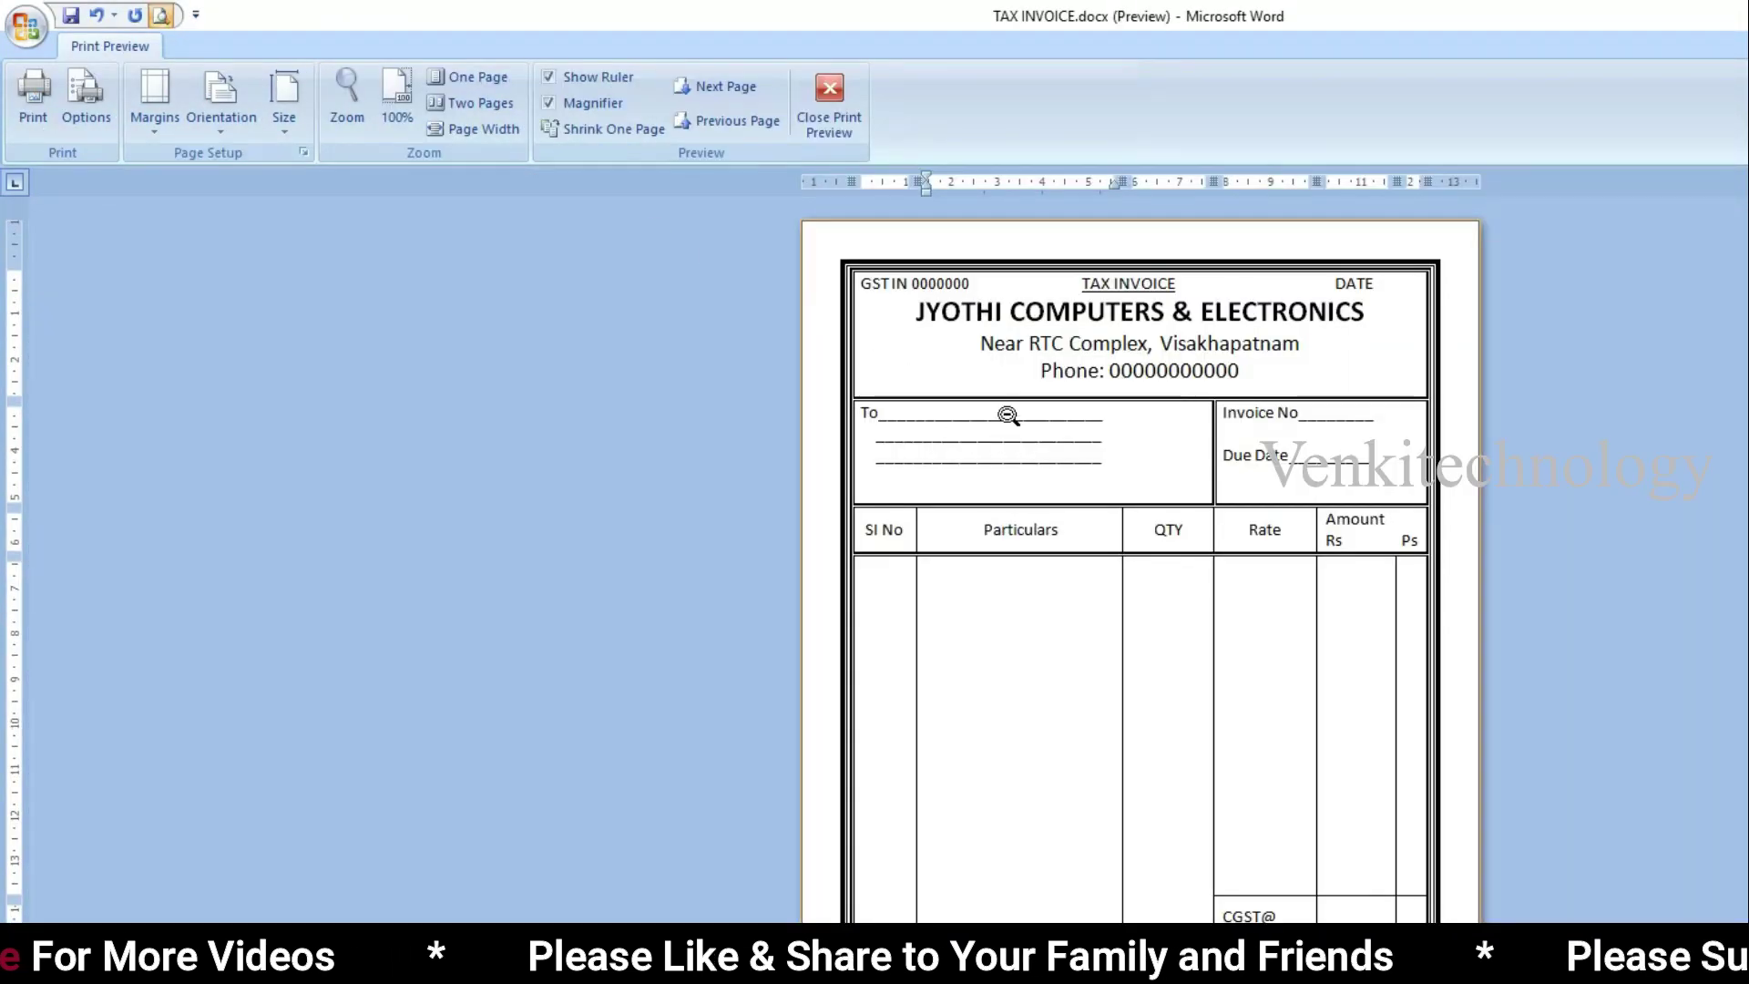
Step: Close the preview and enable Print background colors and images under Word Options > Display
key("Escape")
left_click(26, 28)
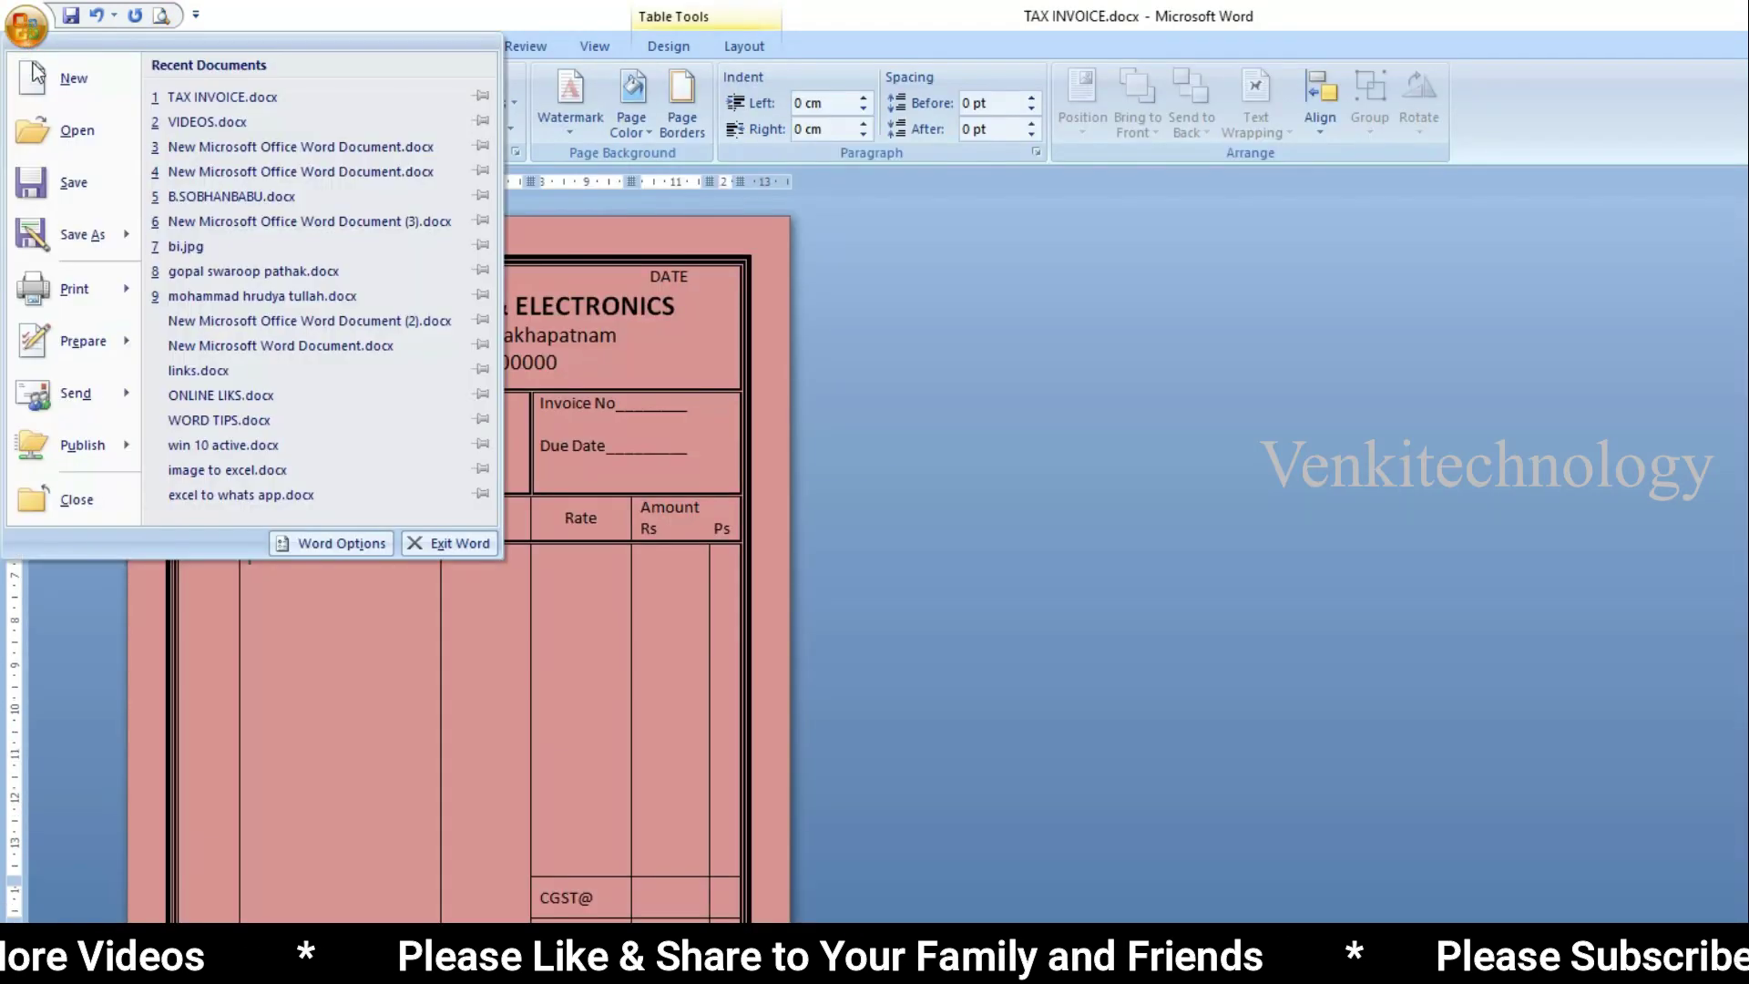
left_click(344, 545)
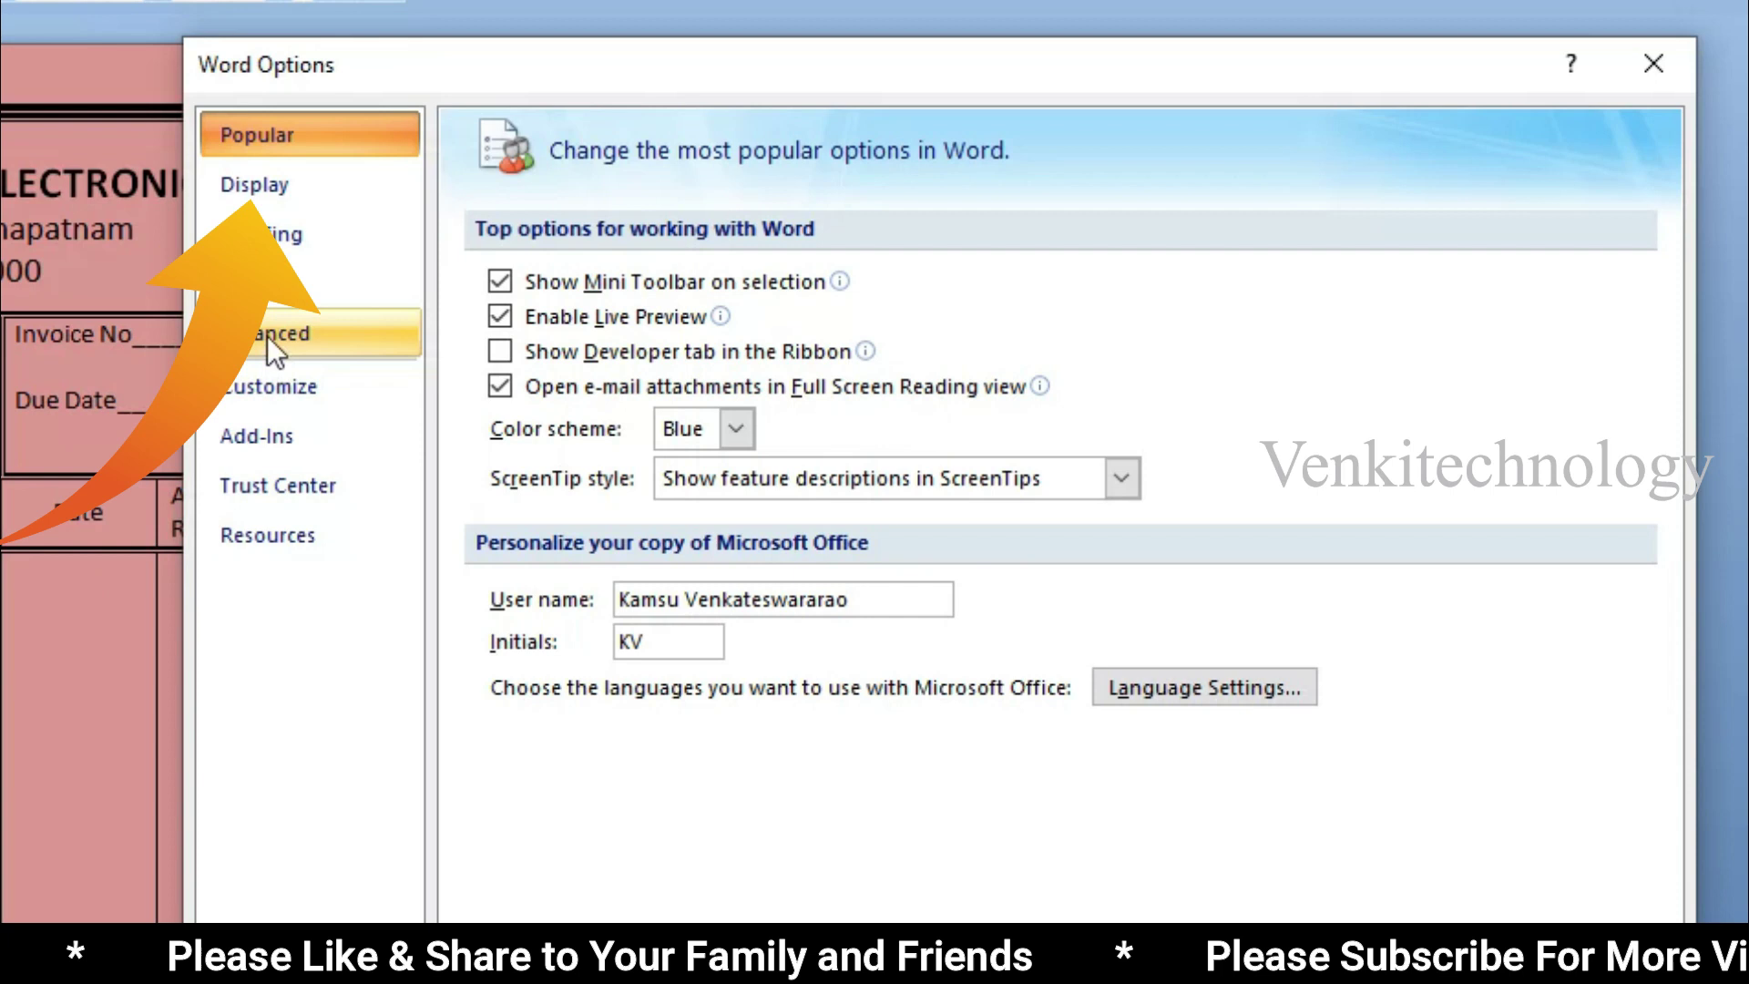
left_click(696, 307)
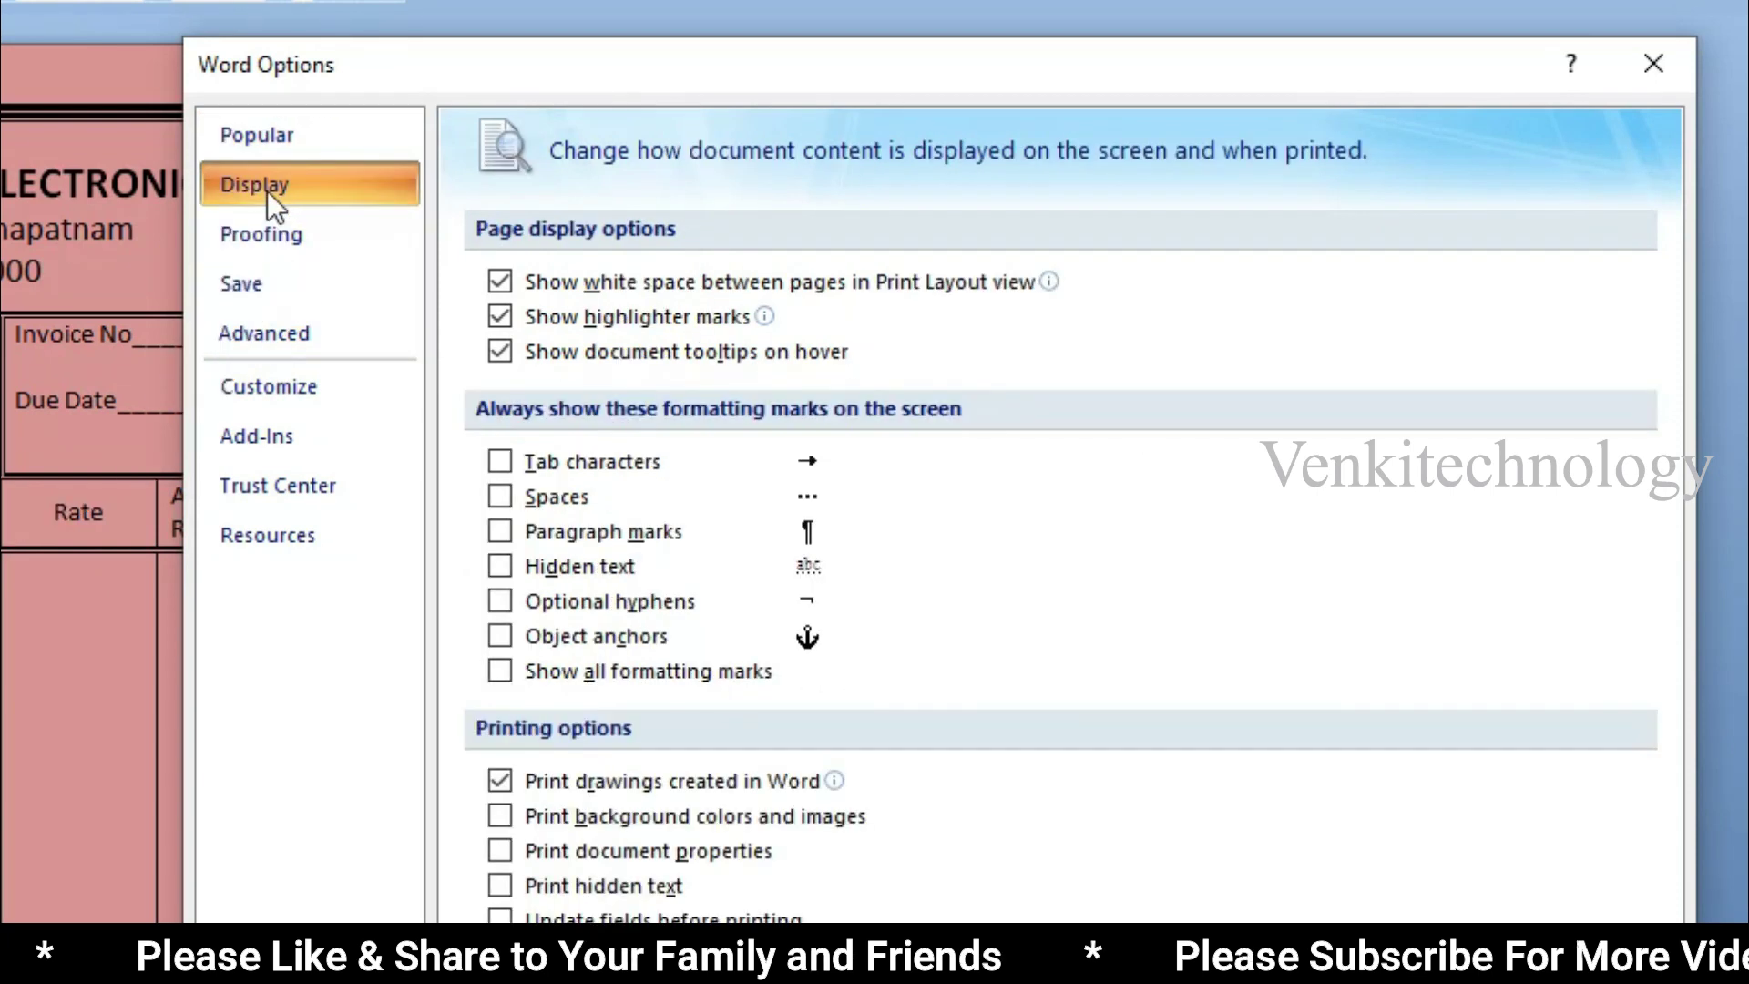
left_click(499, 816)
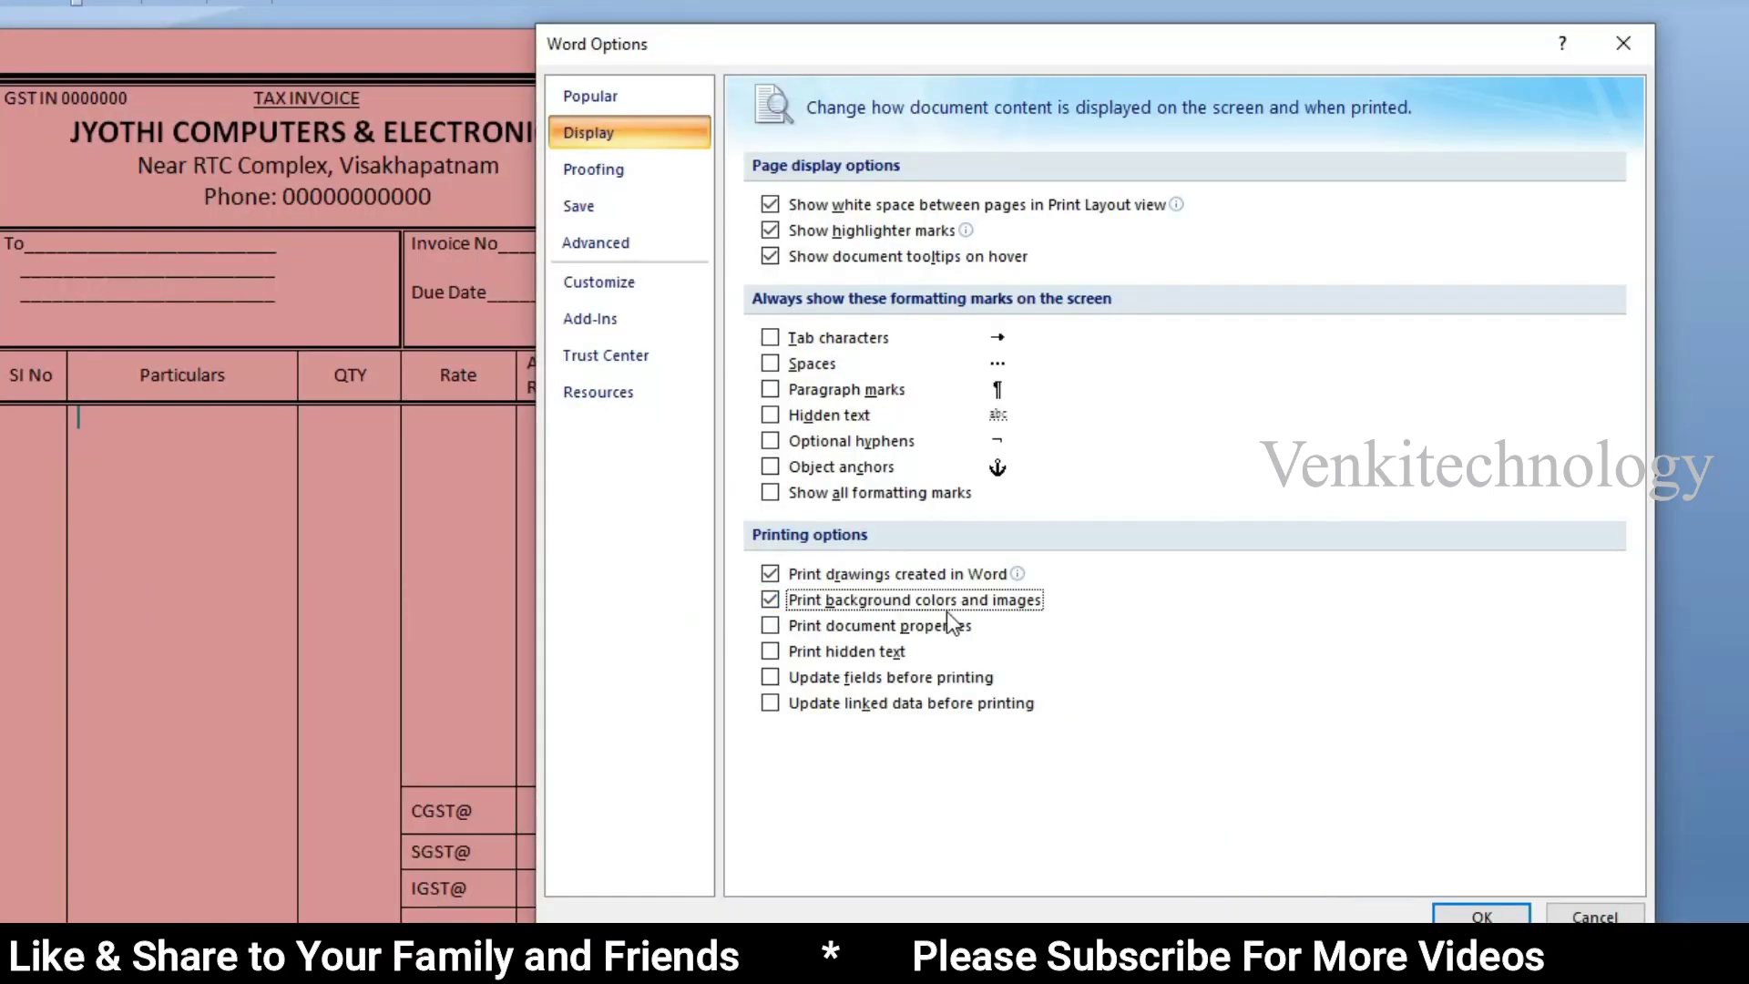
key("Return")
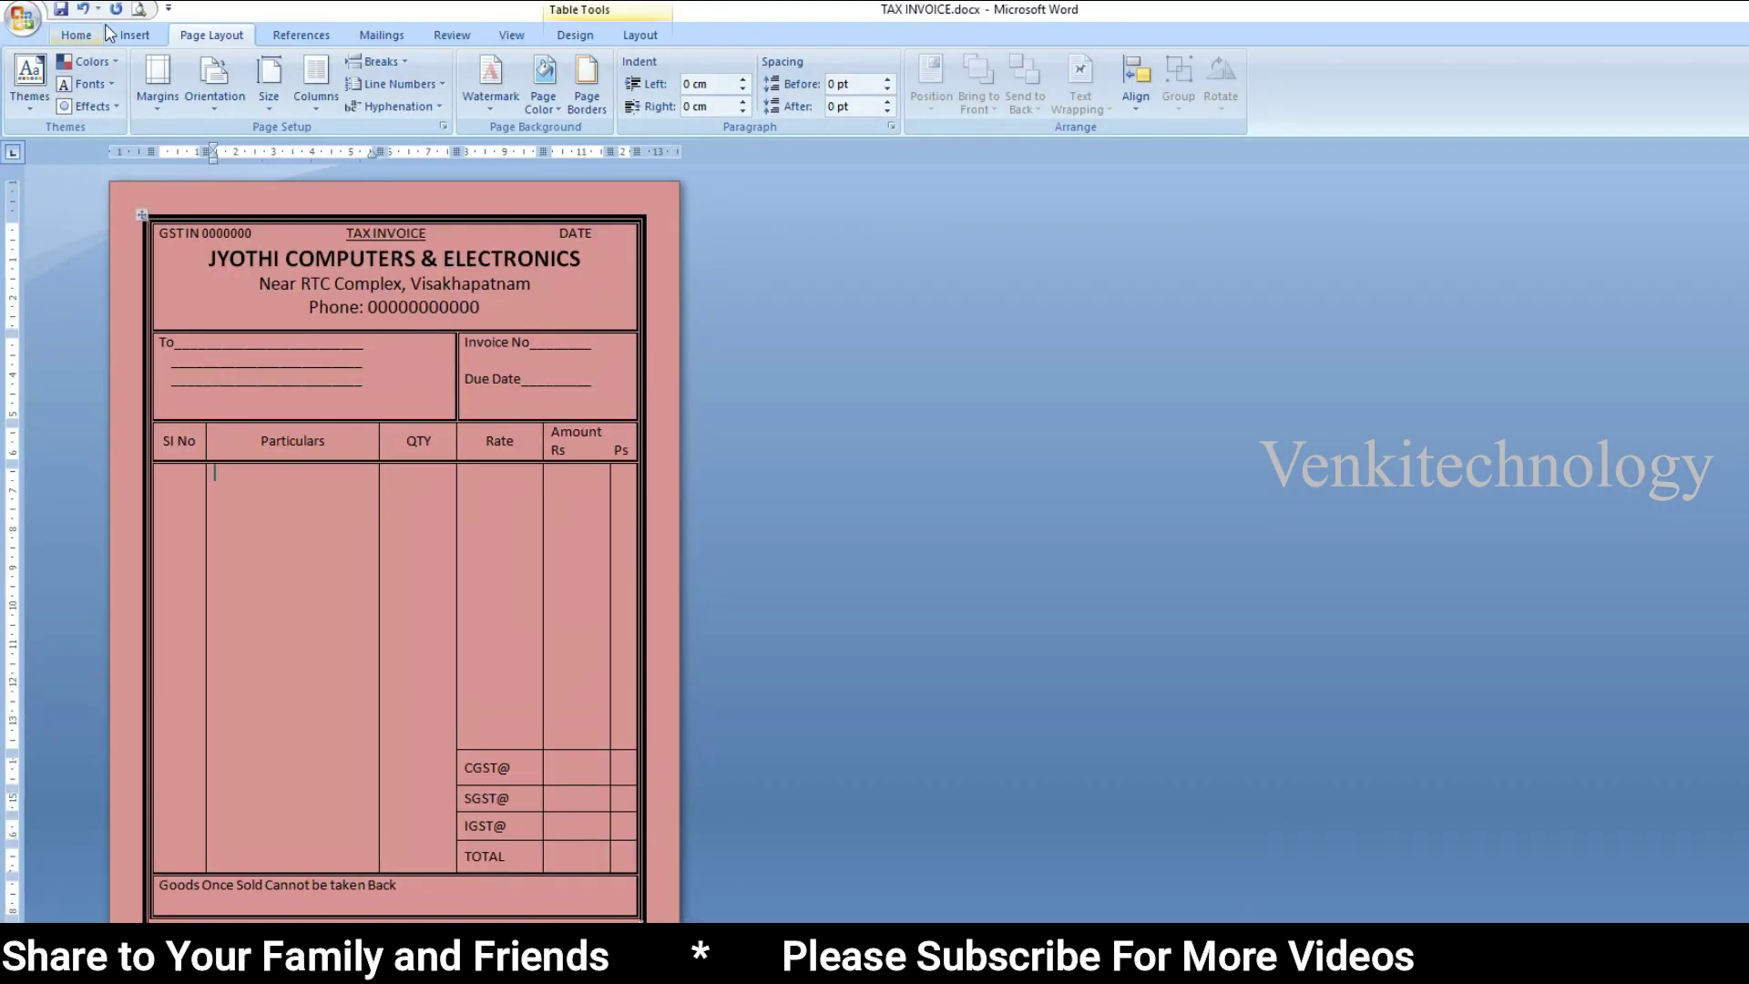
Step: Open Print Preview to see the invoice with its pink background
left_click(138, 9)
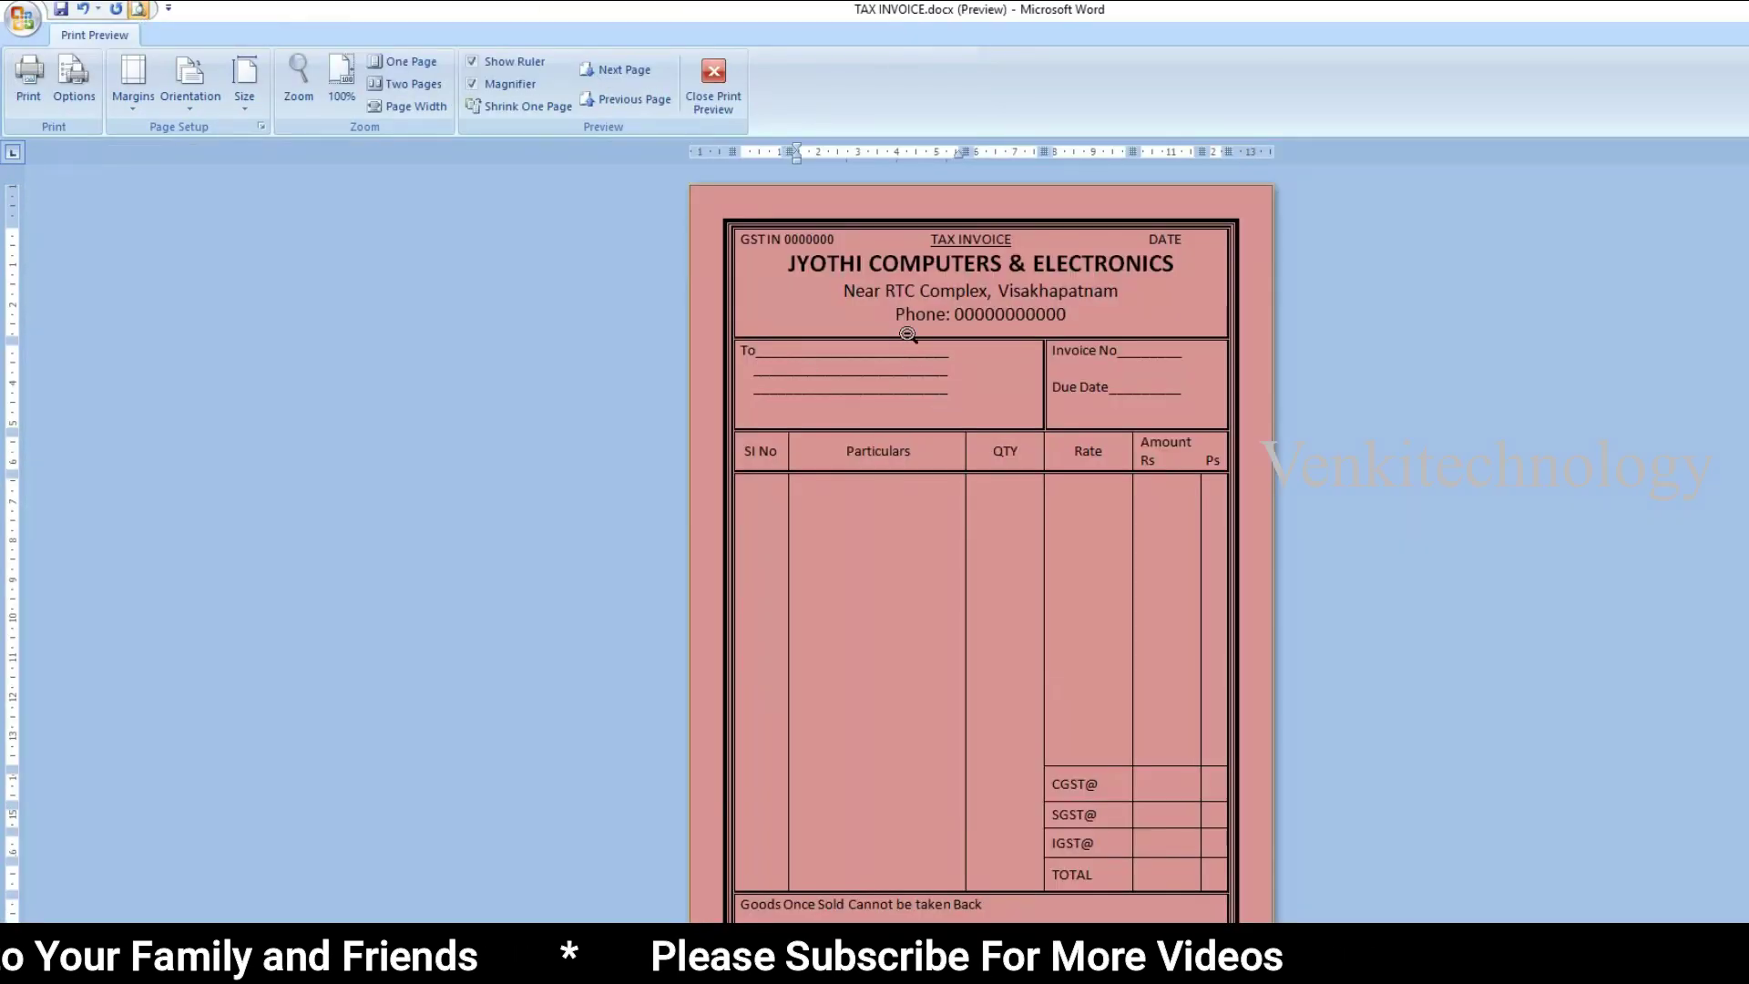